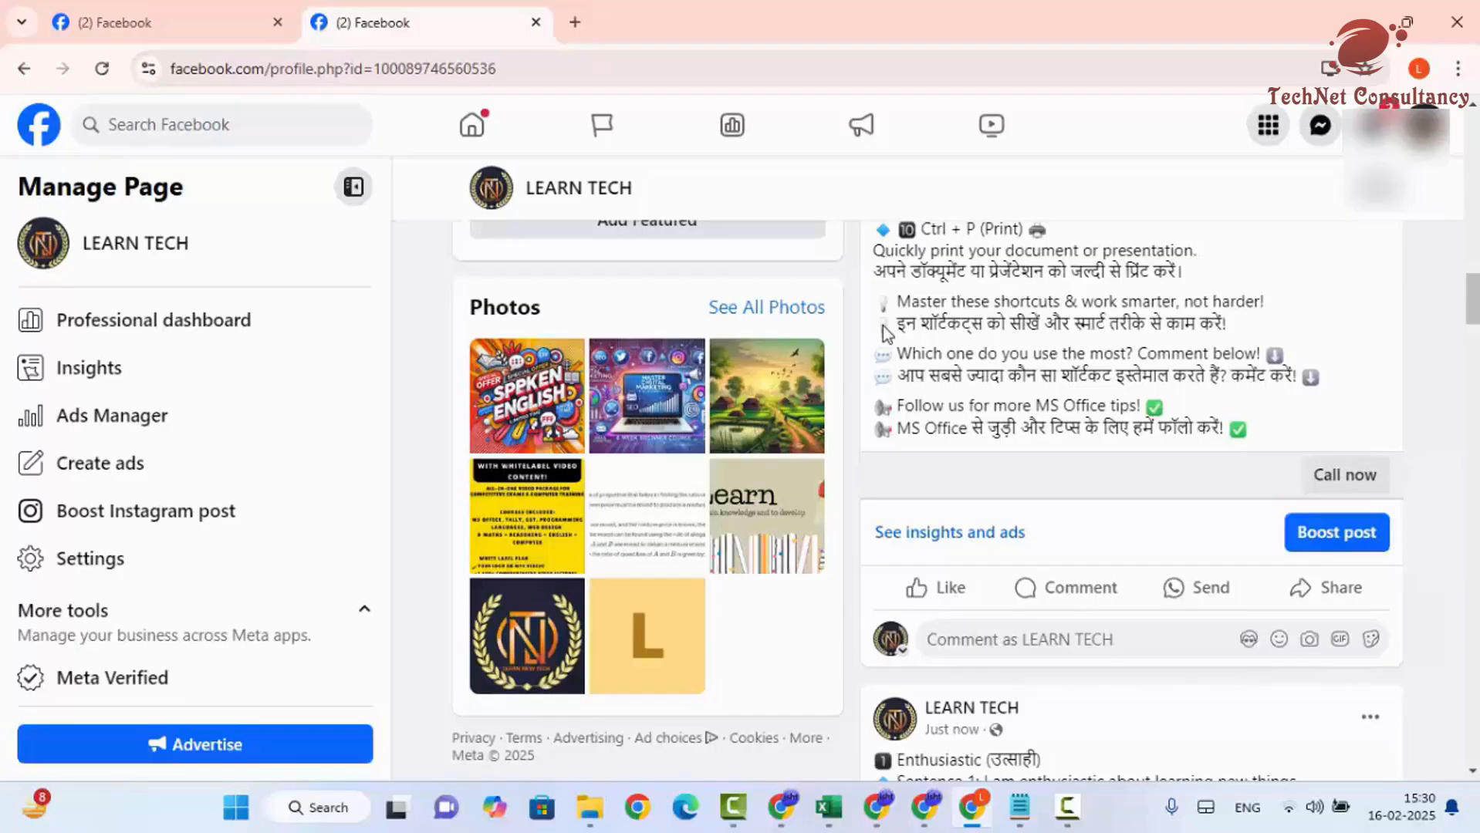
Open Ads Manager from the LEARN TECH page in a new browser tab and switch to it.
scroll(398, 373, "up", 4)
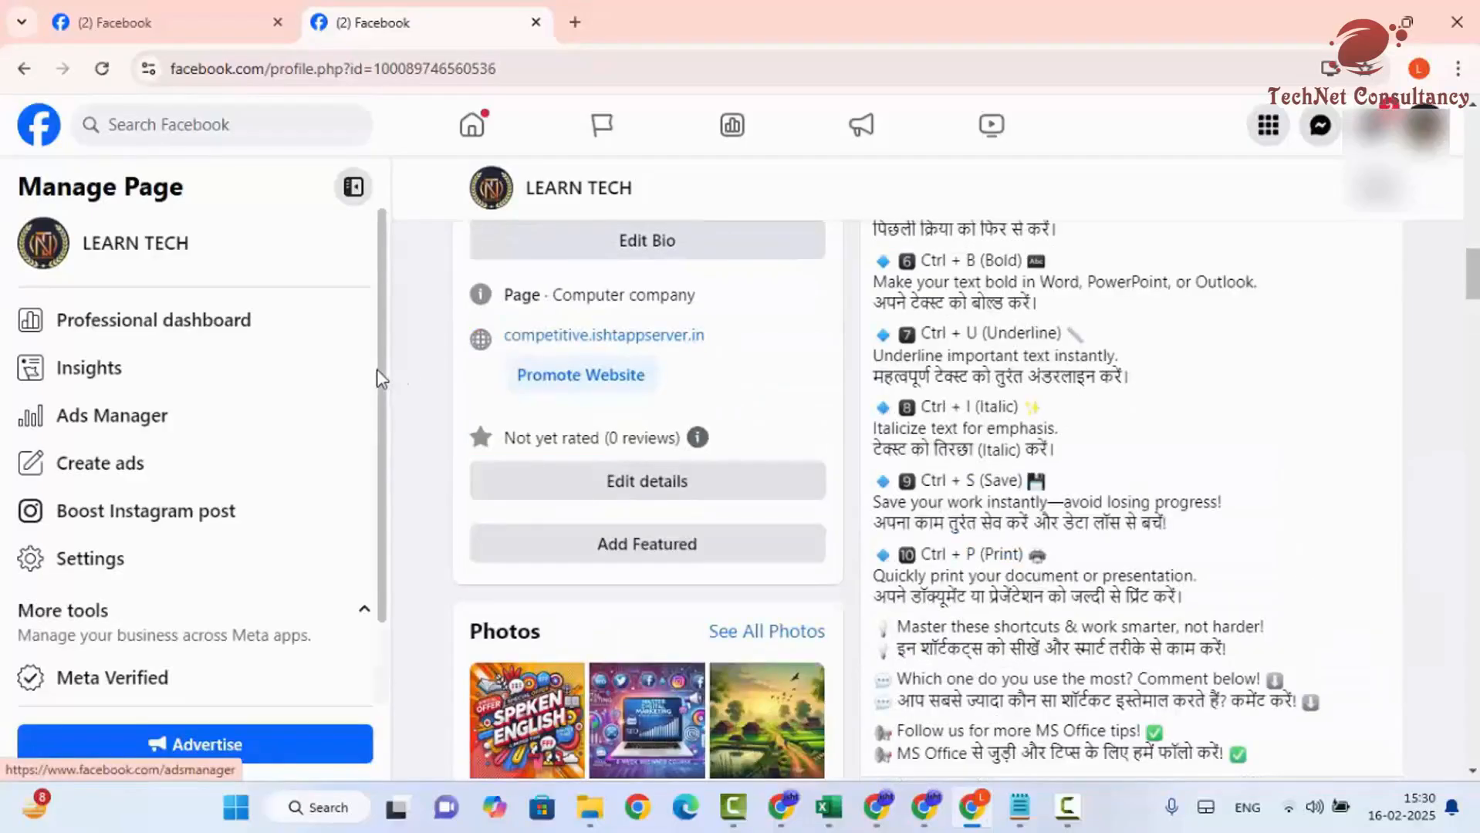
right_click(138, 423)
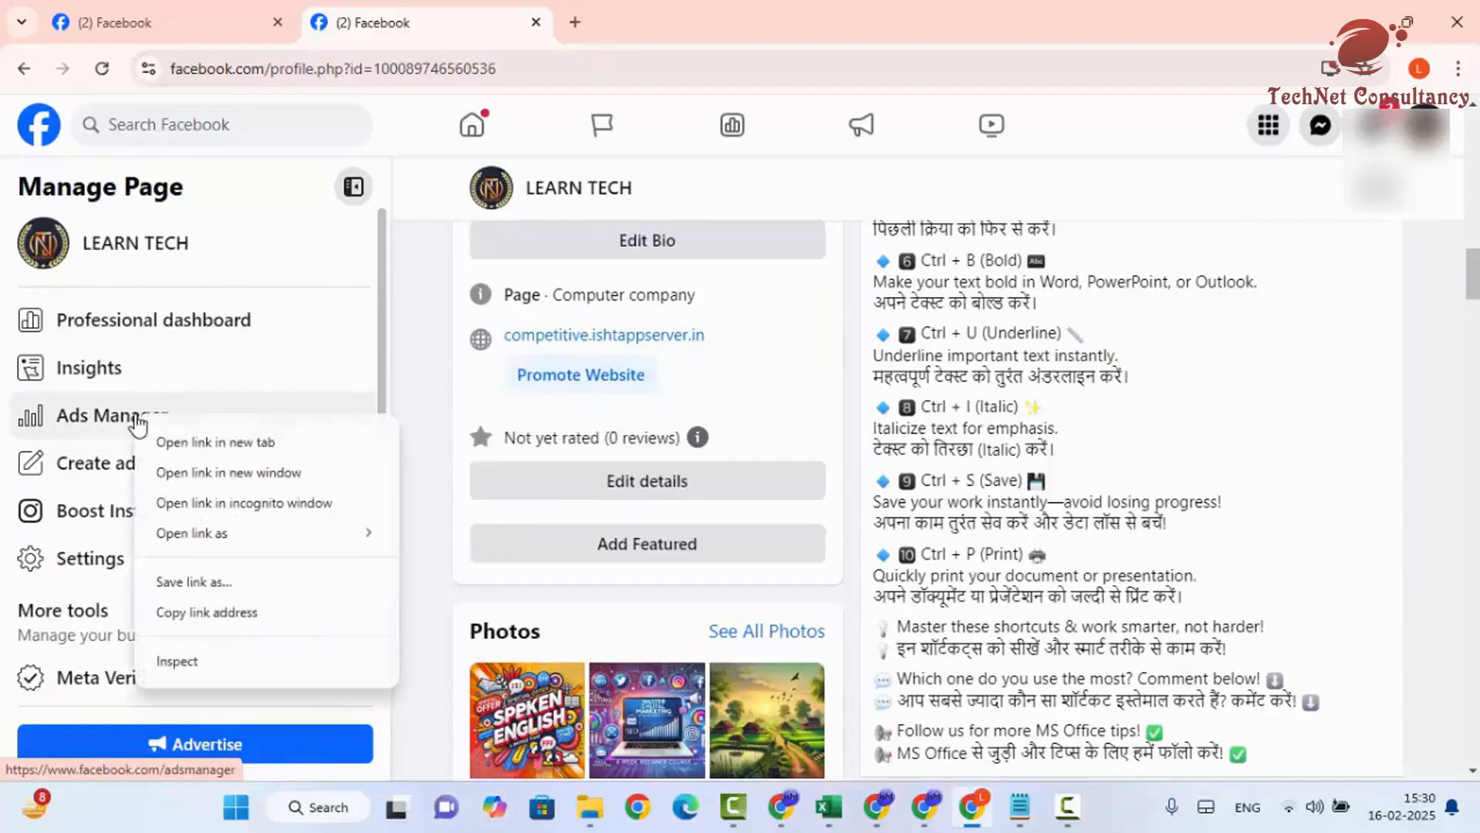
left_click(185, 443)
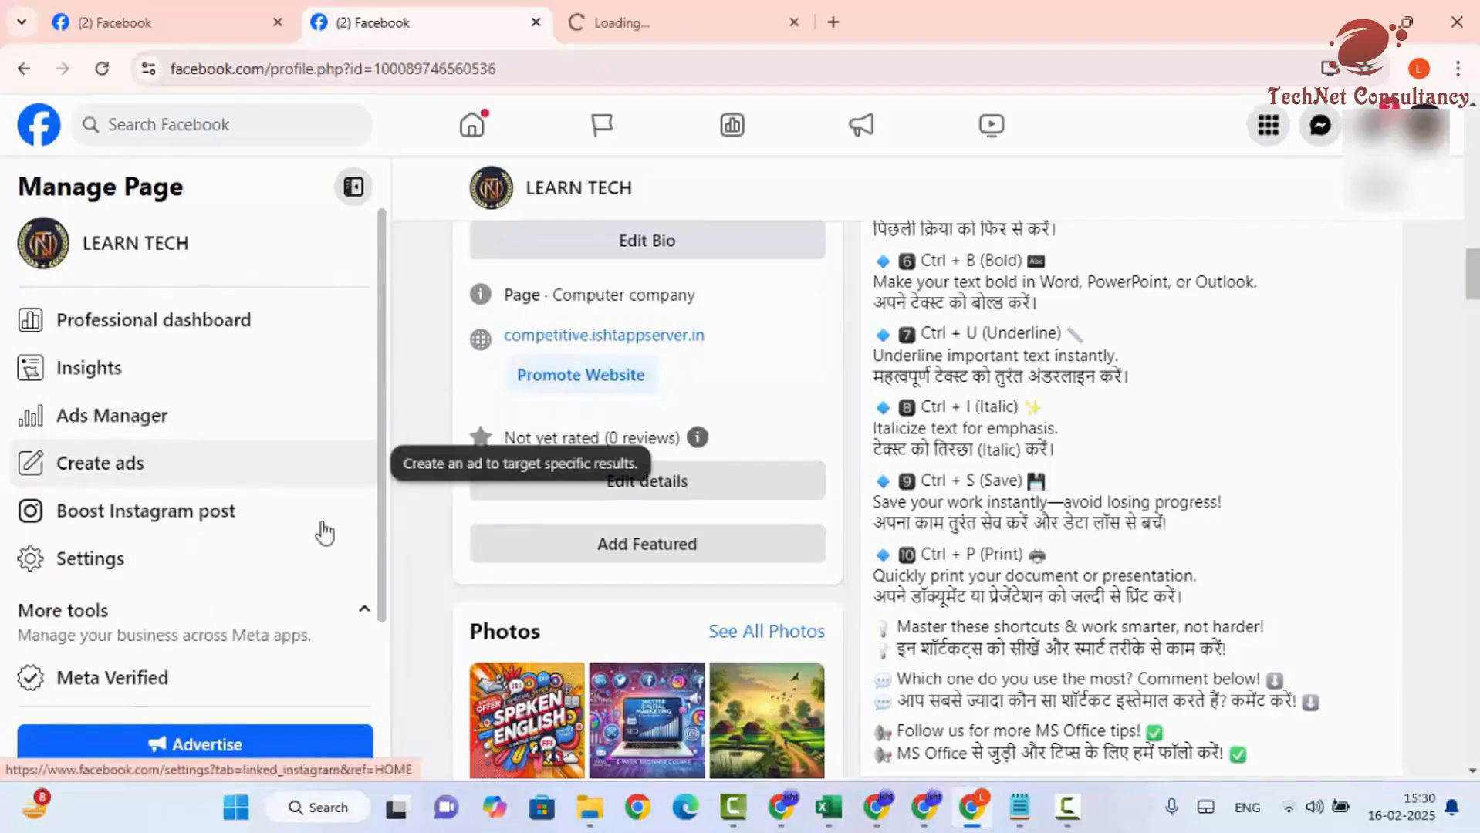
left_click(1265, 131)
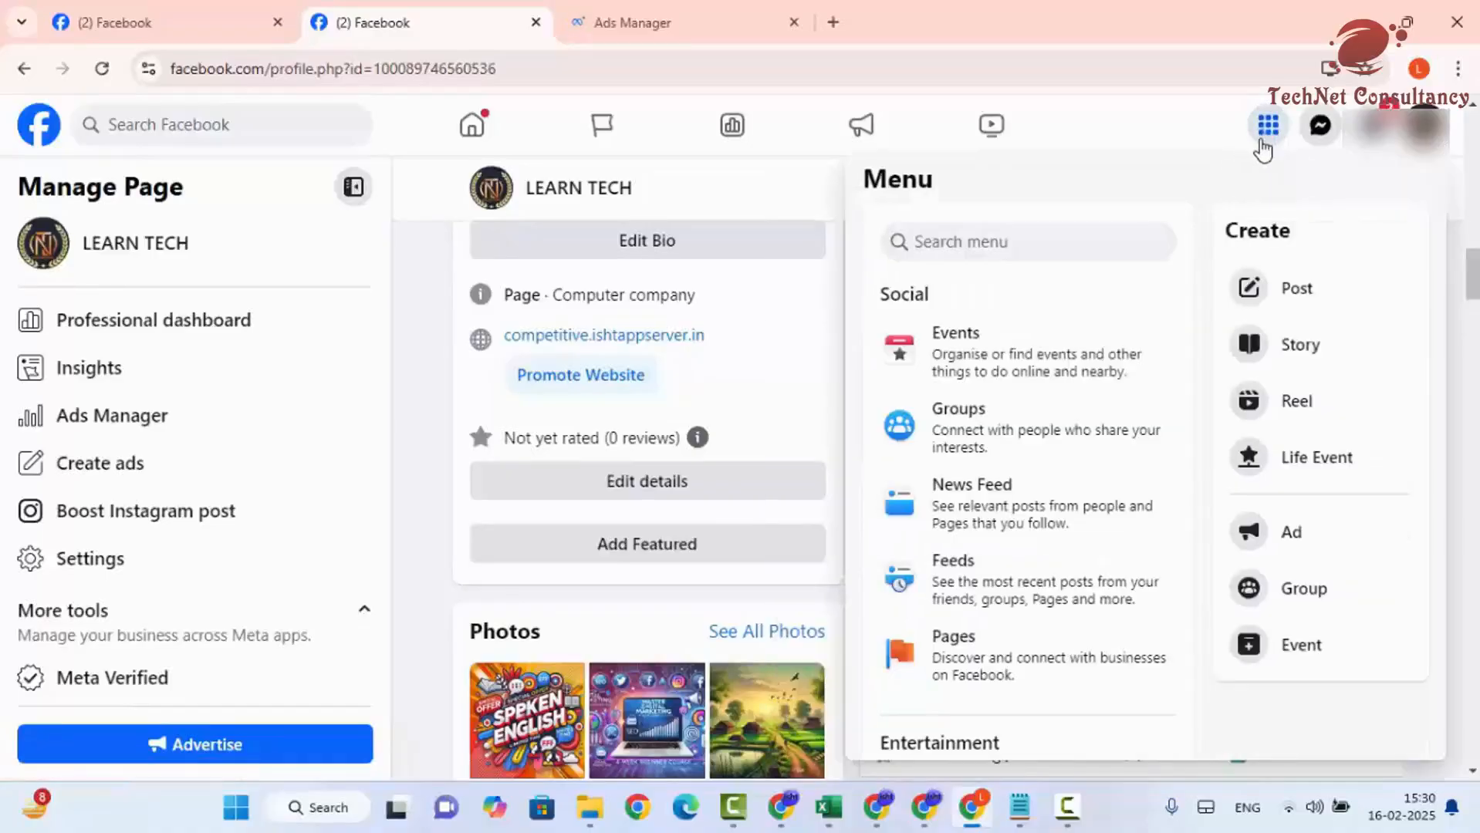
scroll(1307, 540, "down", 8)
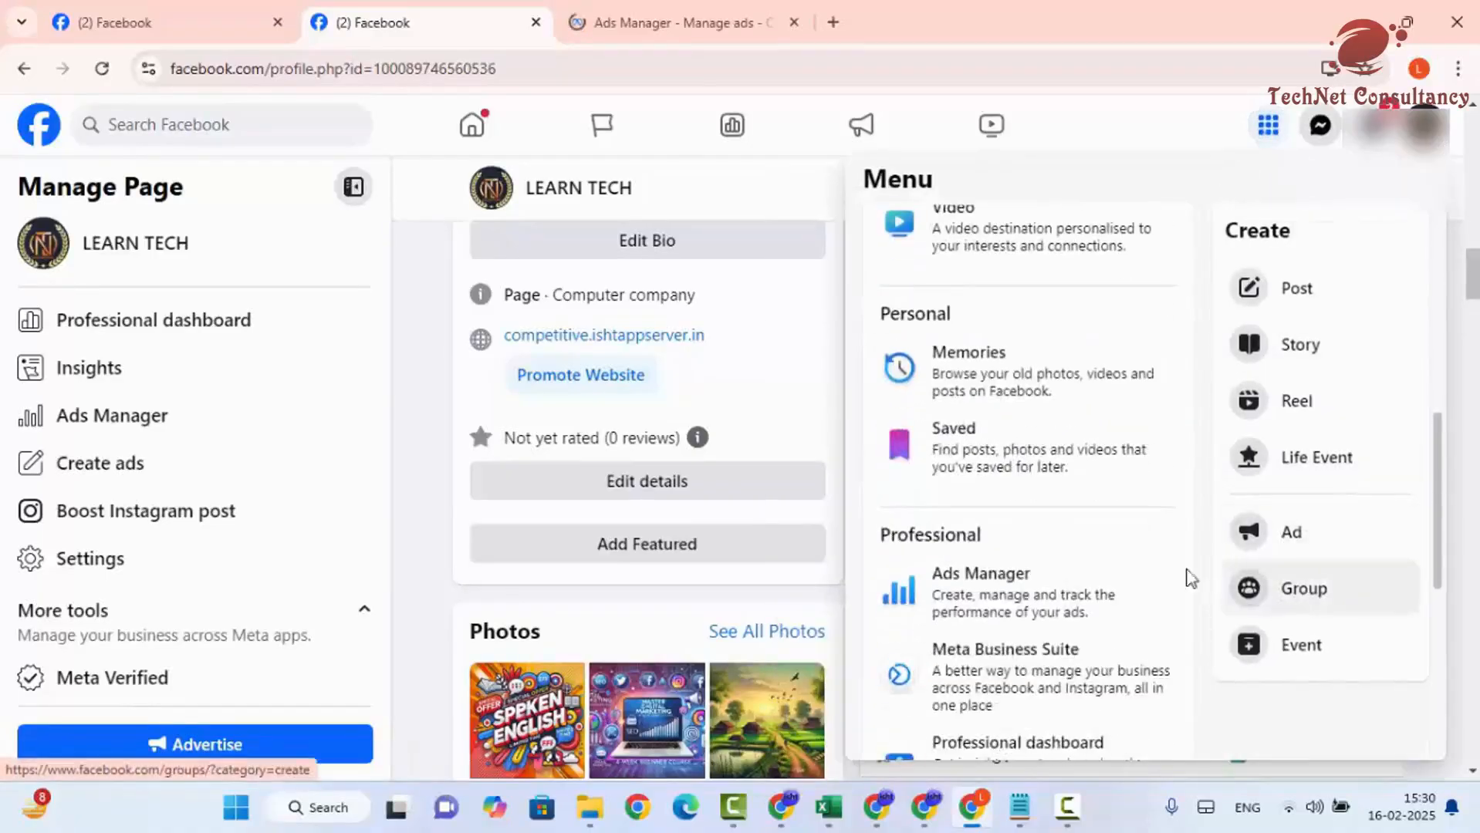
left_click(622, 13)
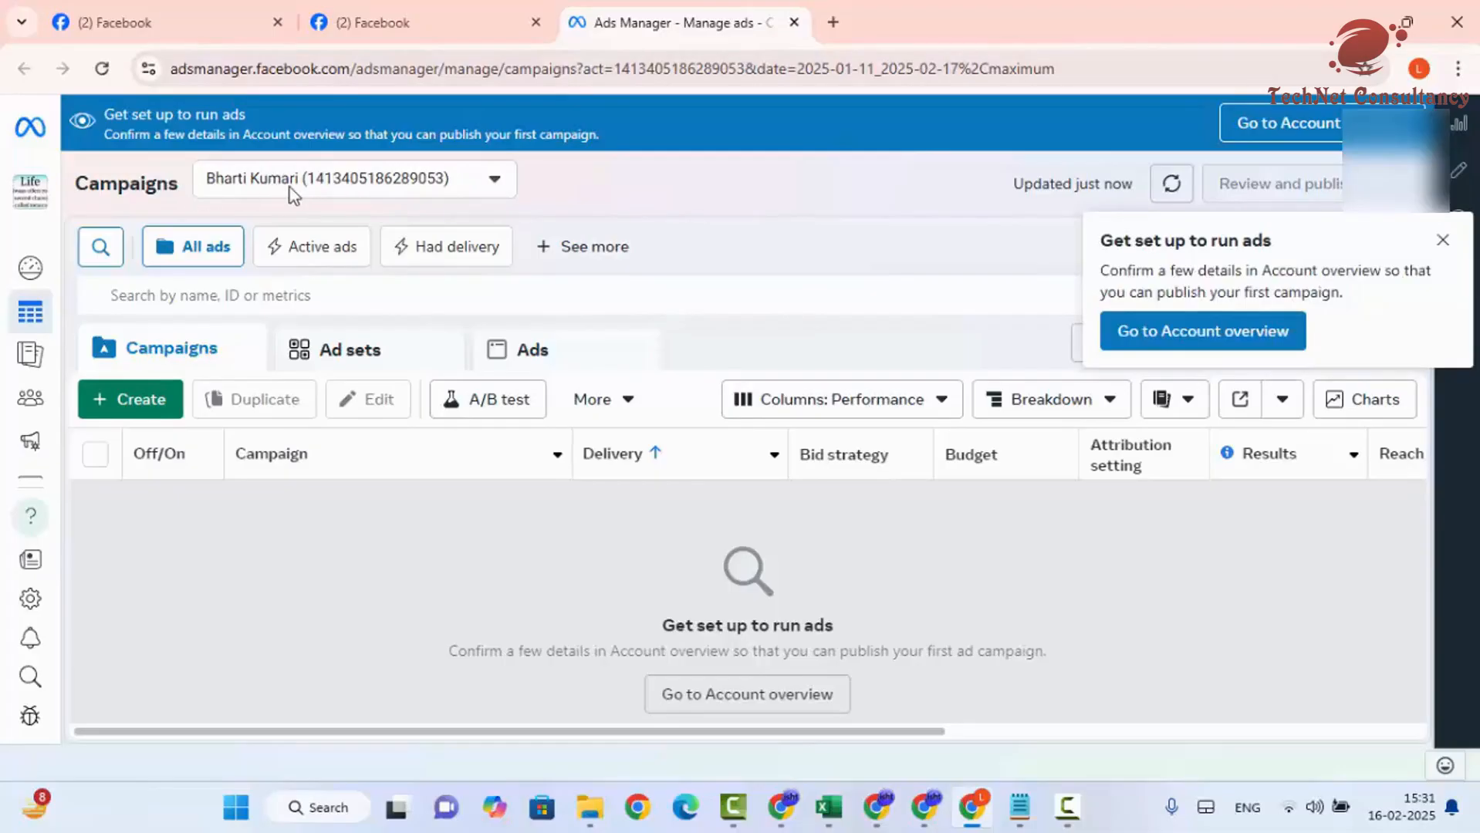
Check the list of available ad accounts and look through the Campaigns, Ad sets and Ads levels in Ads Manager.
left_click(369, 183)
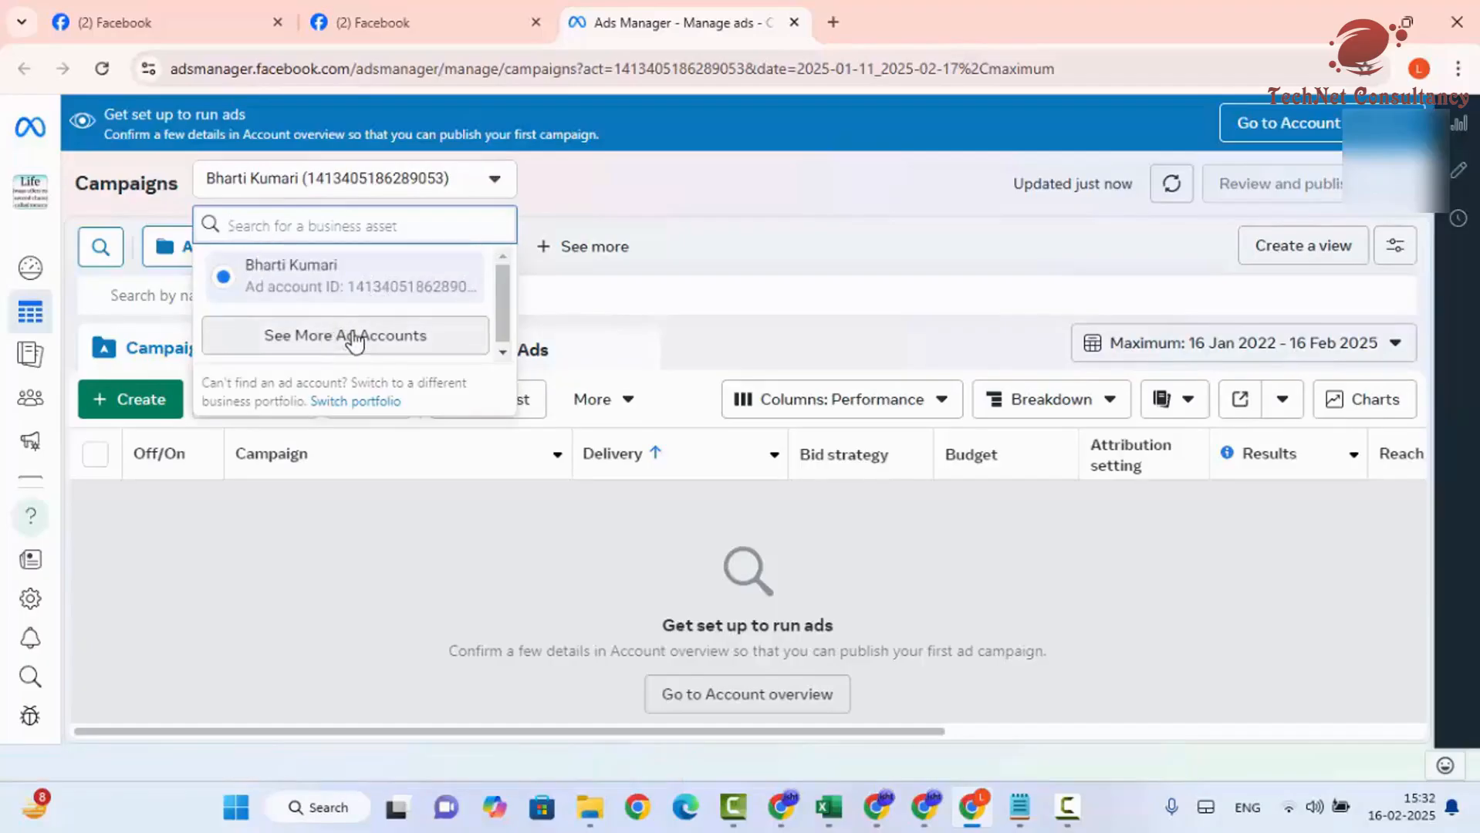
left_click(659, 193)
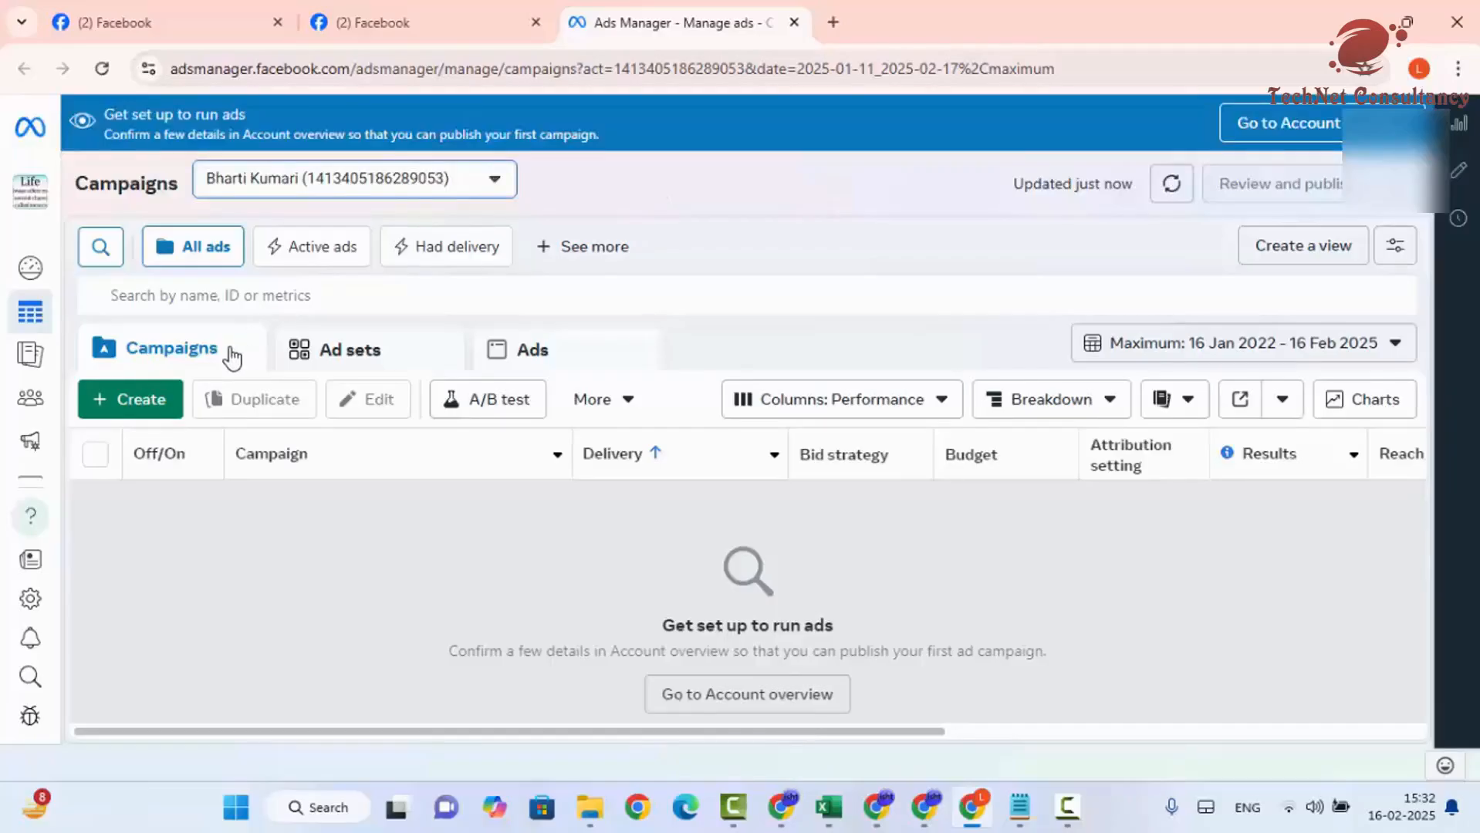
left_click(359, 363)
left_click(564, 363)
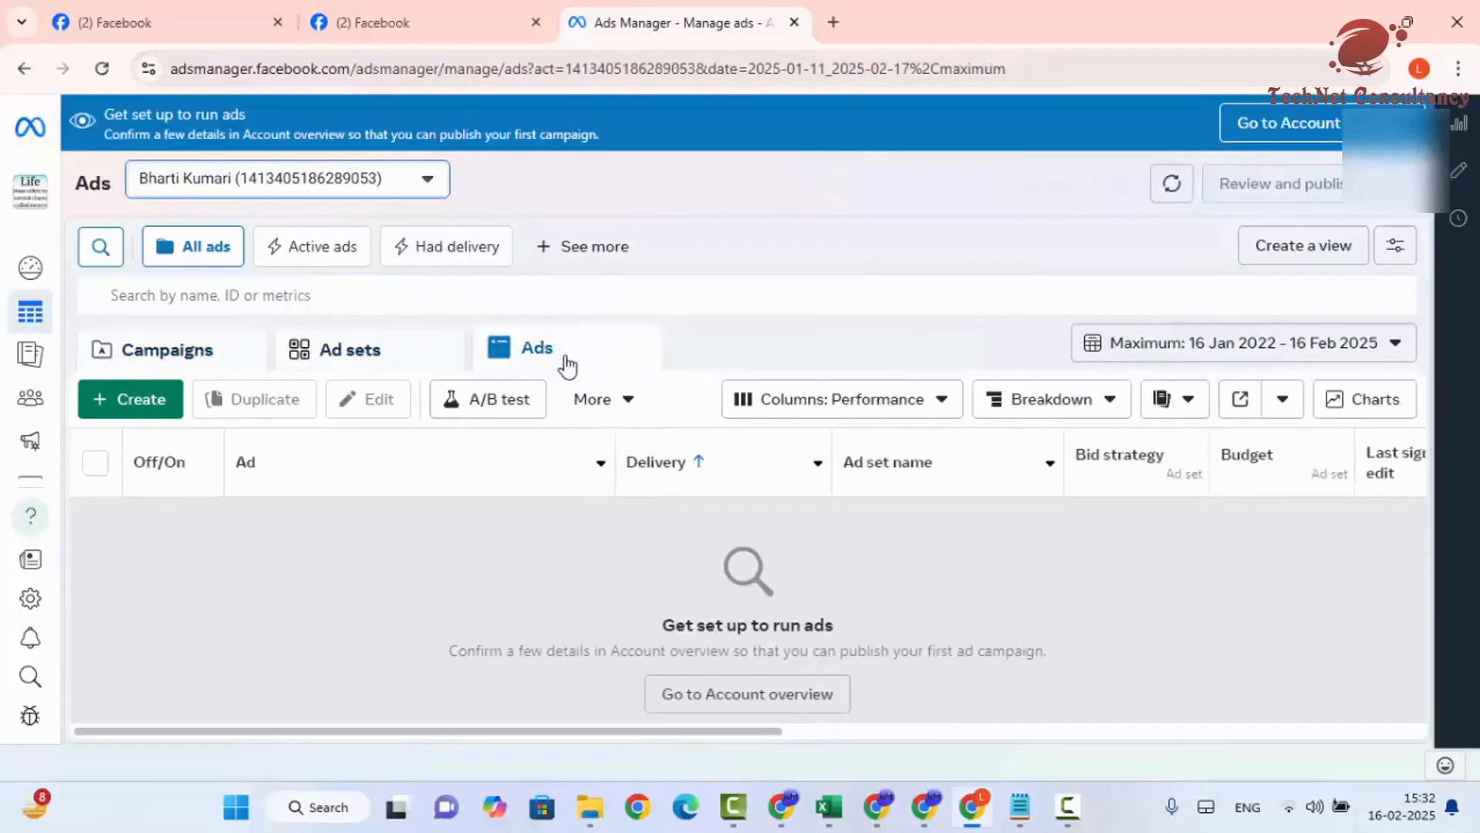
left_click(174, 355)
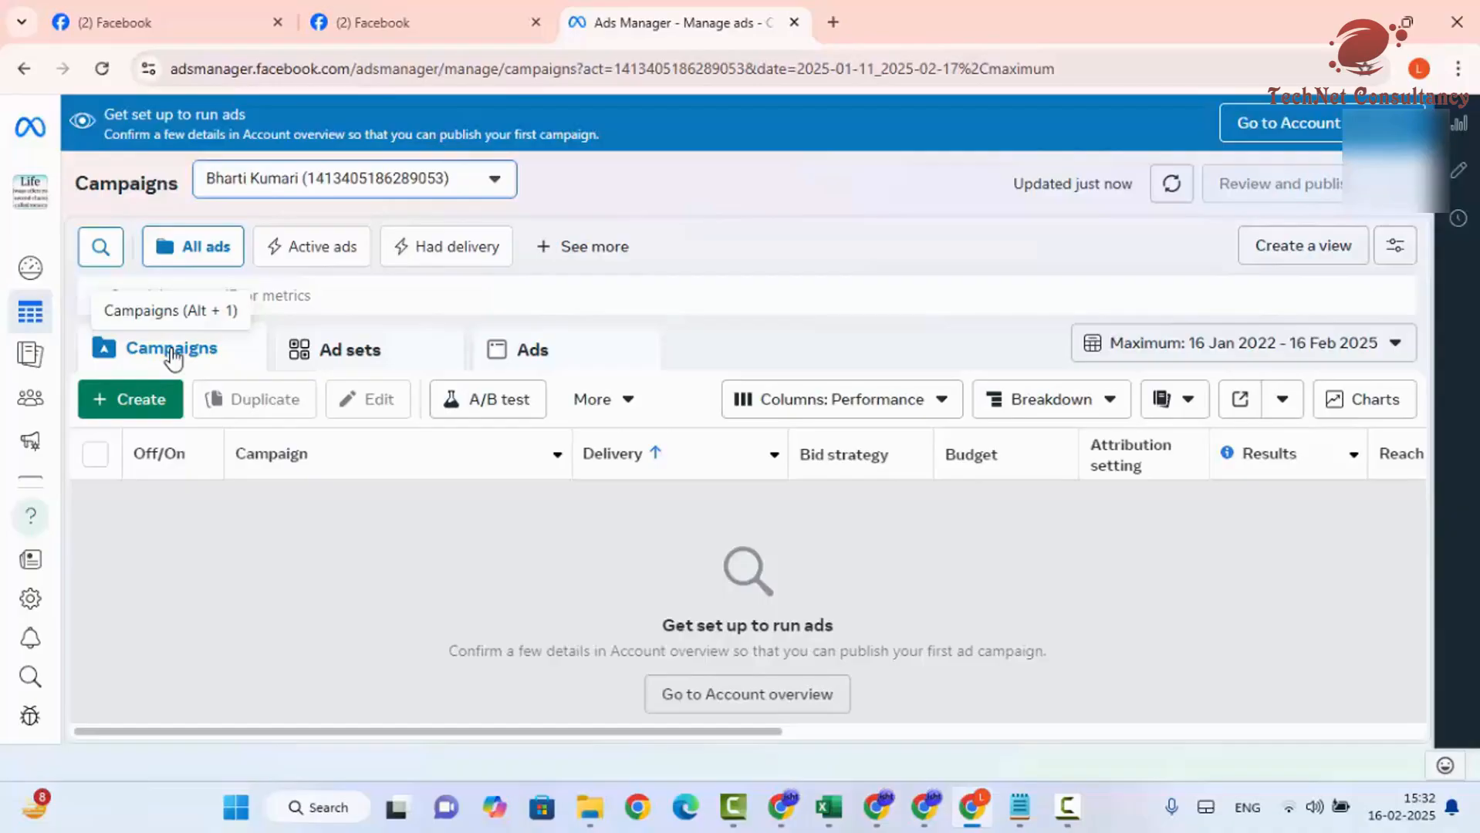
left_click(347, 347)
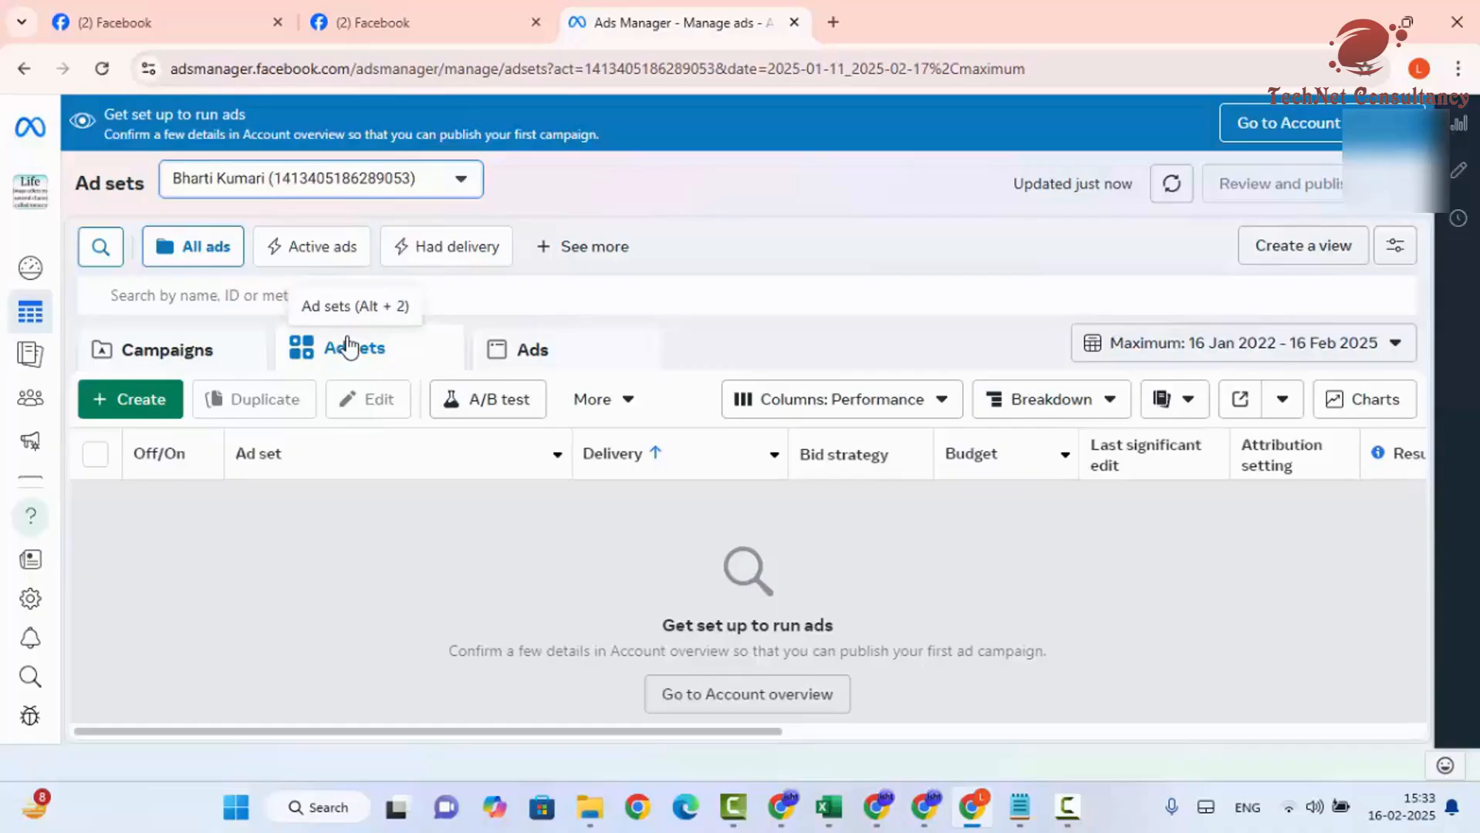
left_click(529, 353)
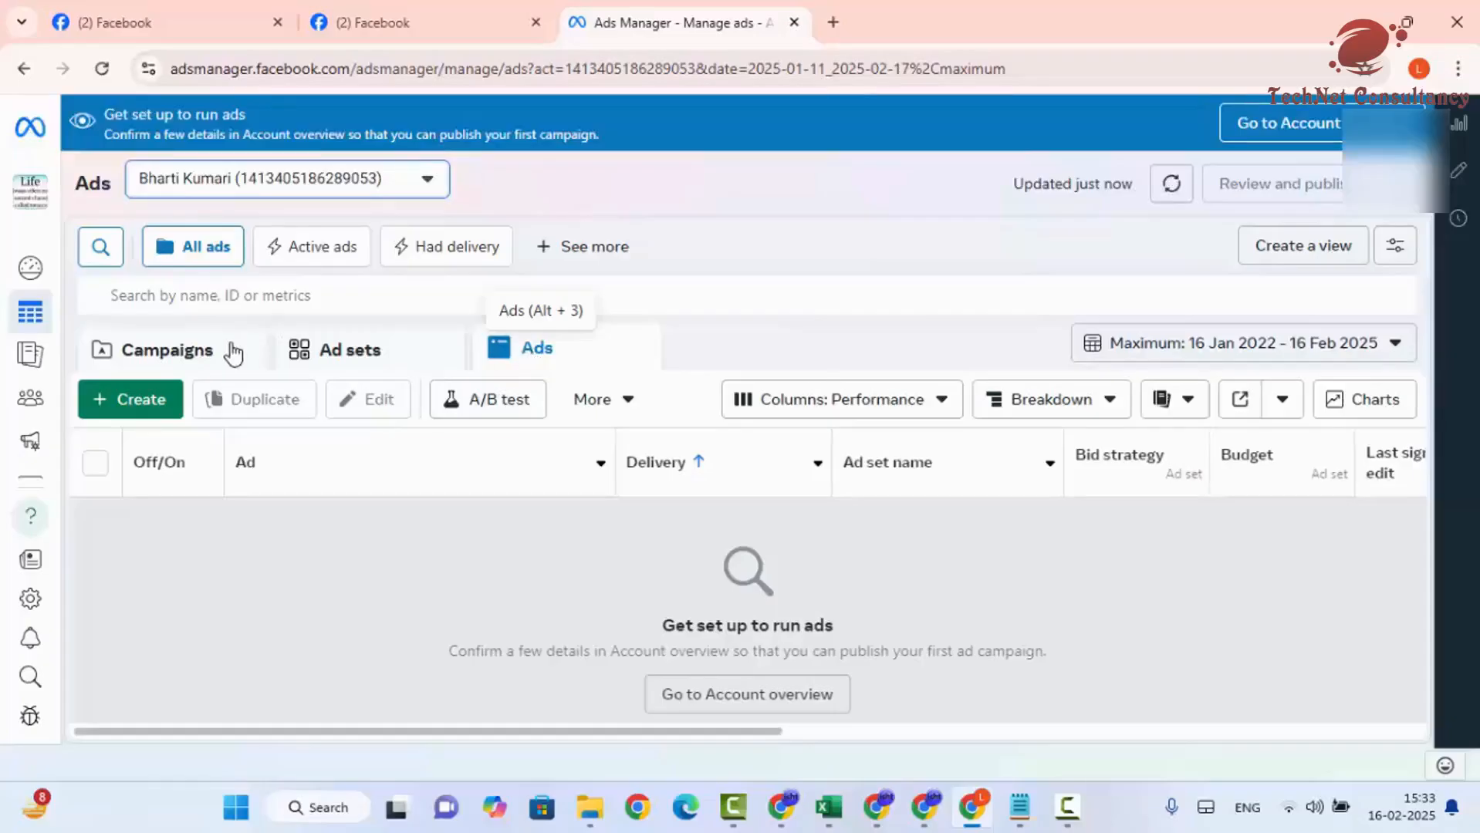
left_click(136, 351)
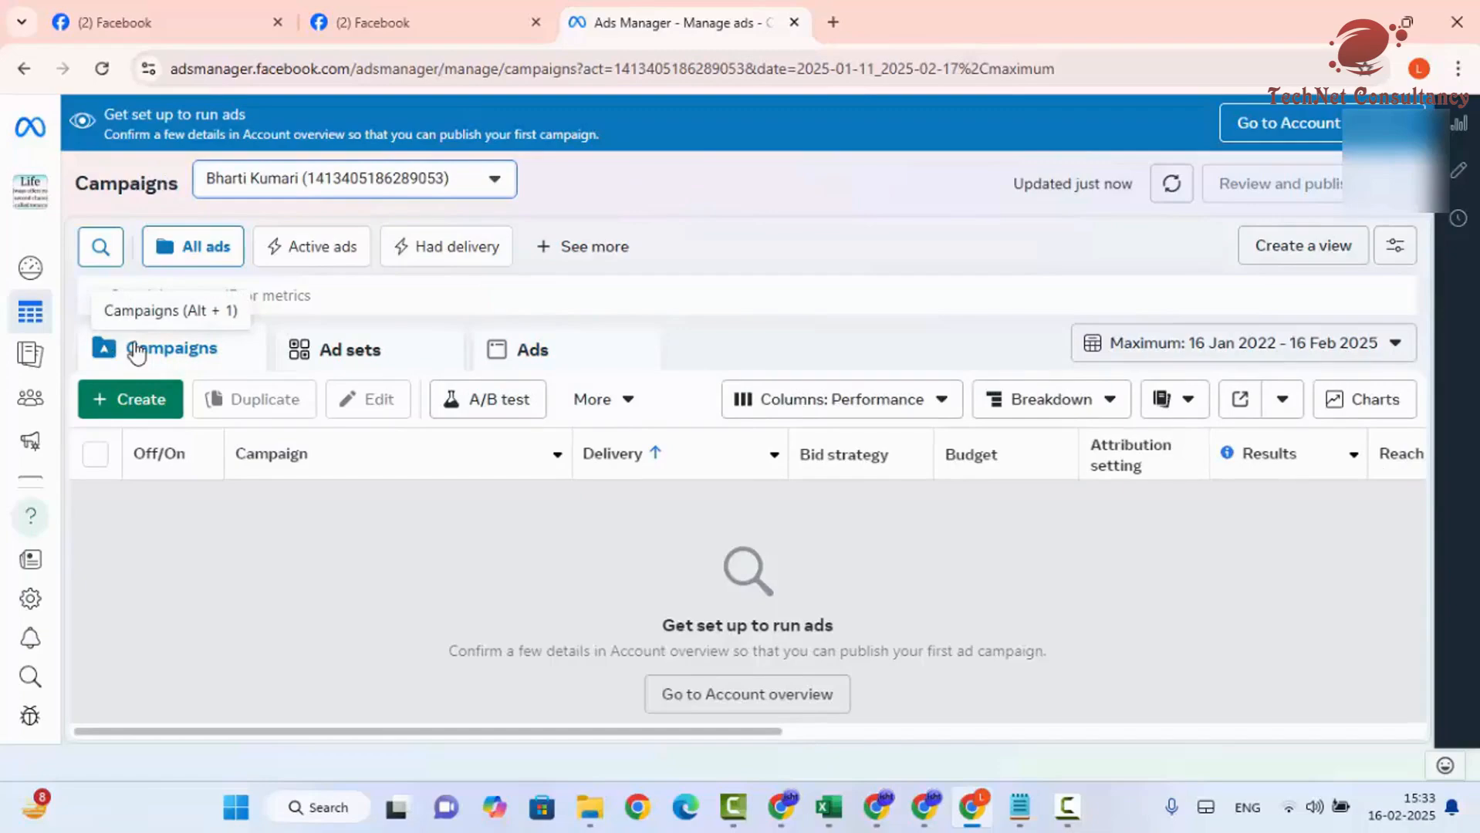
left_click(330, 348)
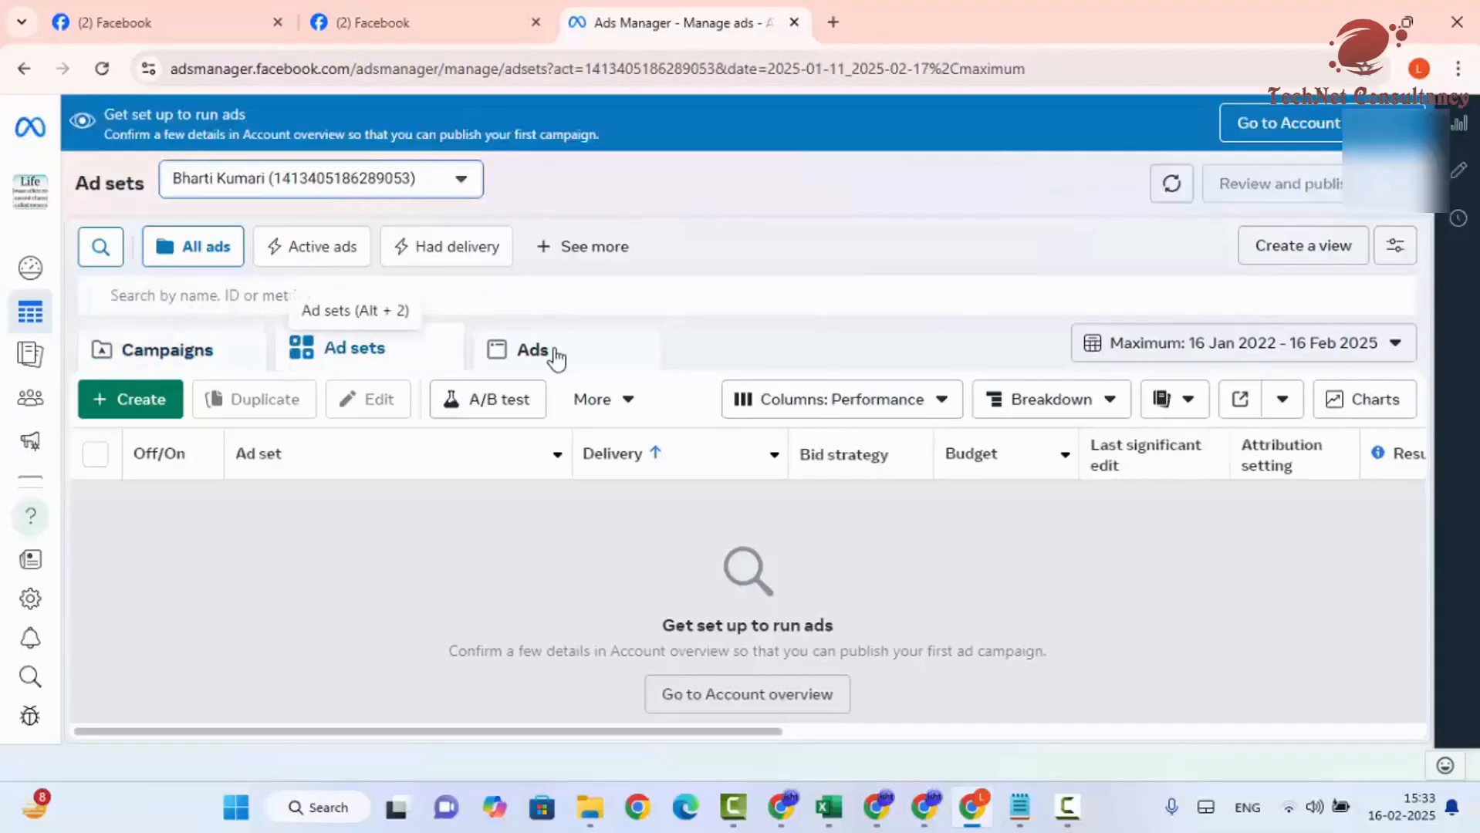
left_click(559, 357)
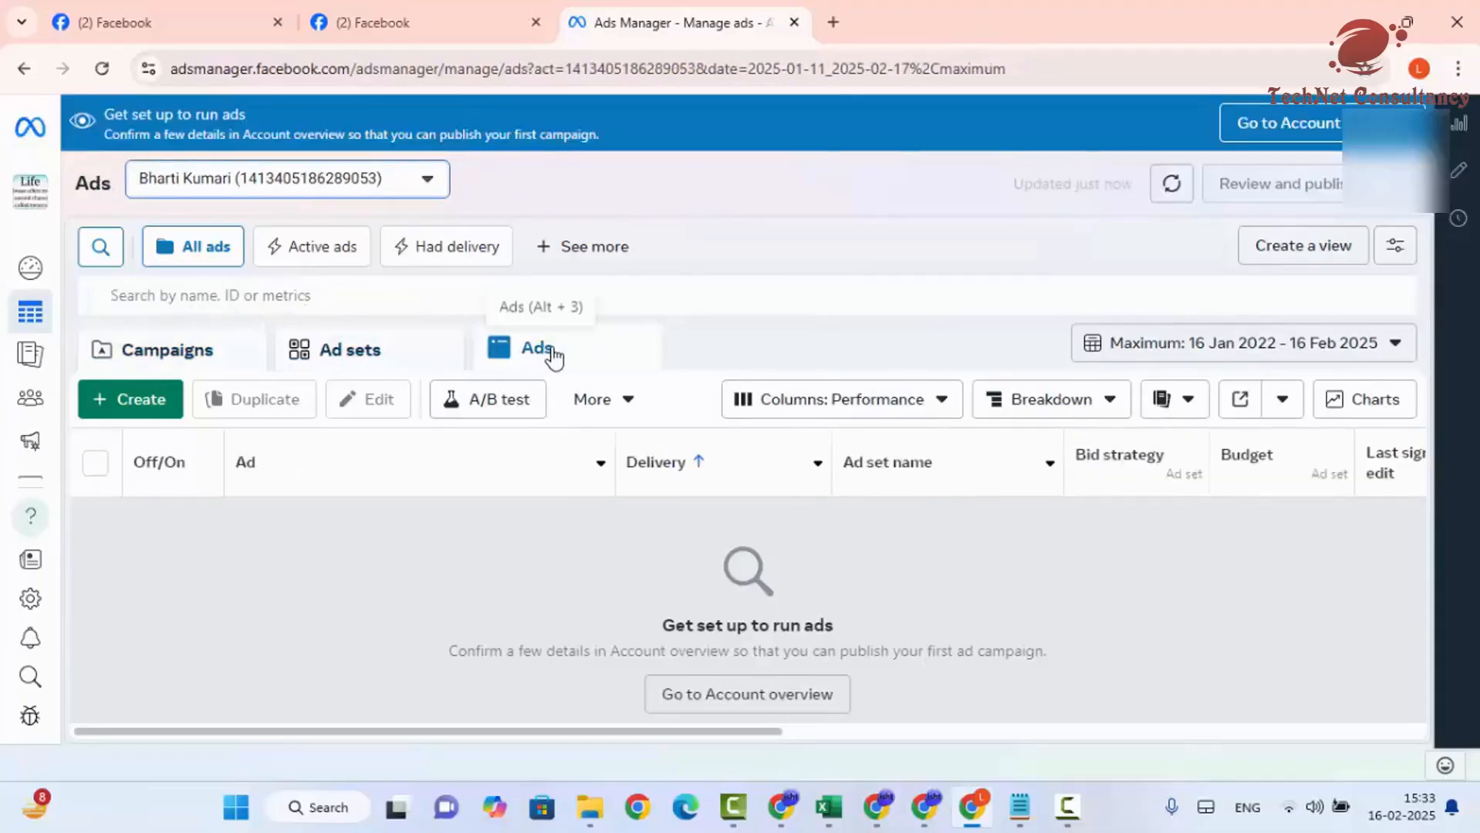
left_click(220, 371)
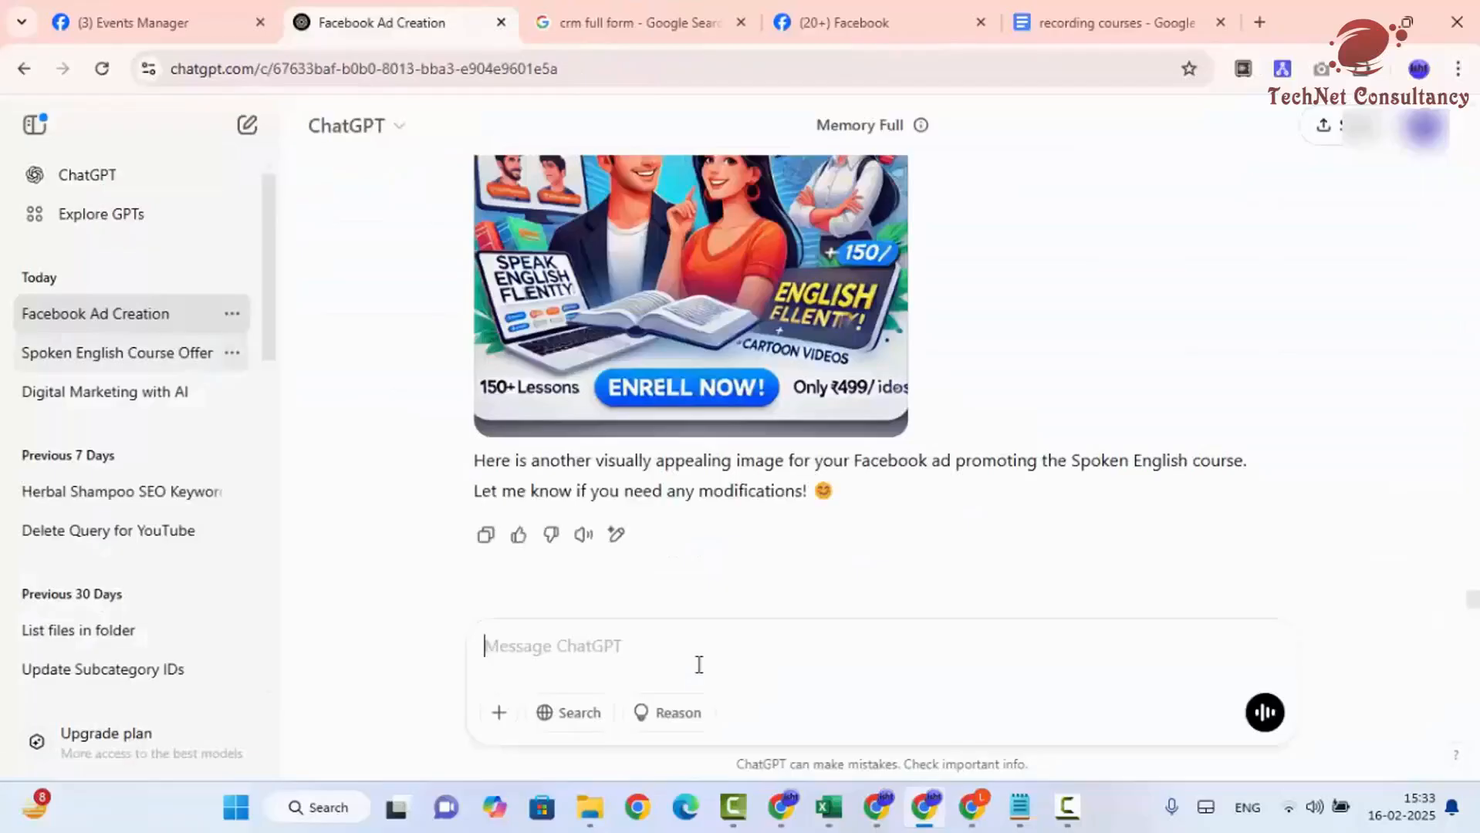
In ChatGPT, request attractive Facebook ad wording for a 499 digital marketing course covering basics, Facebook and Google ads, affiliate marketing, free social platforms and AI-made posts.
type("need to create ad for digital marketing course on facebook personal ads. provide me attractive wording to get more leads. my course price is 499, and i have covered basics of digital marketing, facebook ads , google ads, affiliate marketing and other free social media platforms information. I have also used ai to create post and ads. provide me lucrative ad for this.")
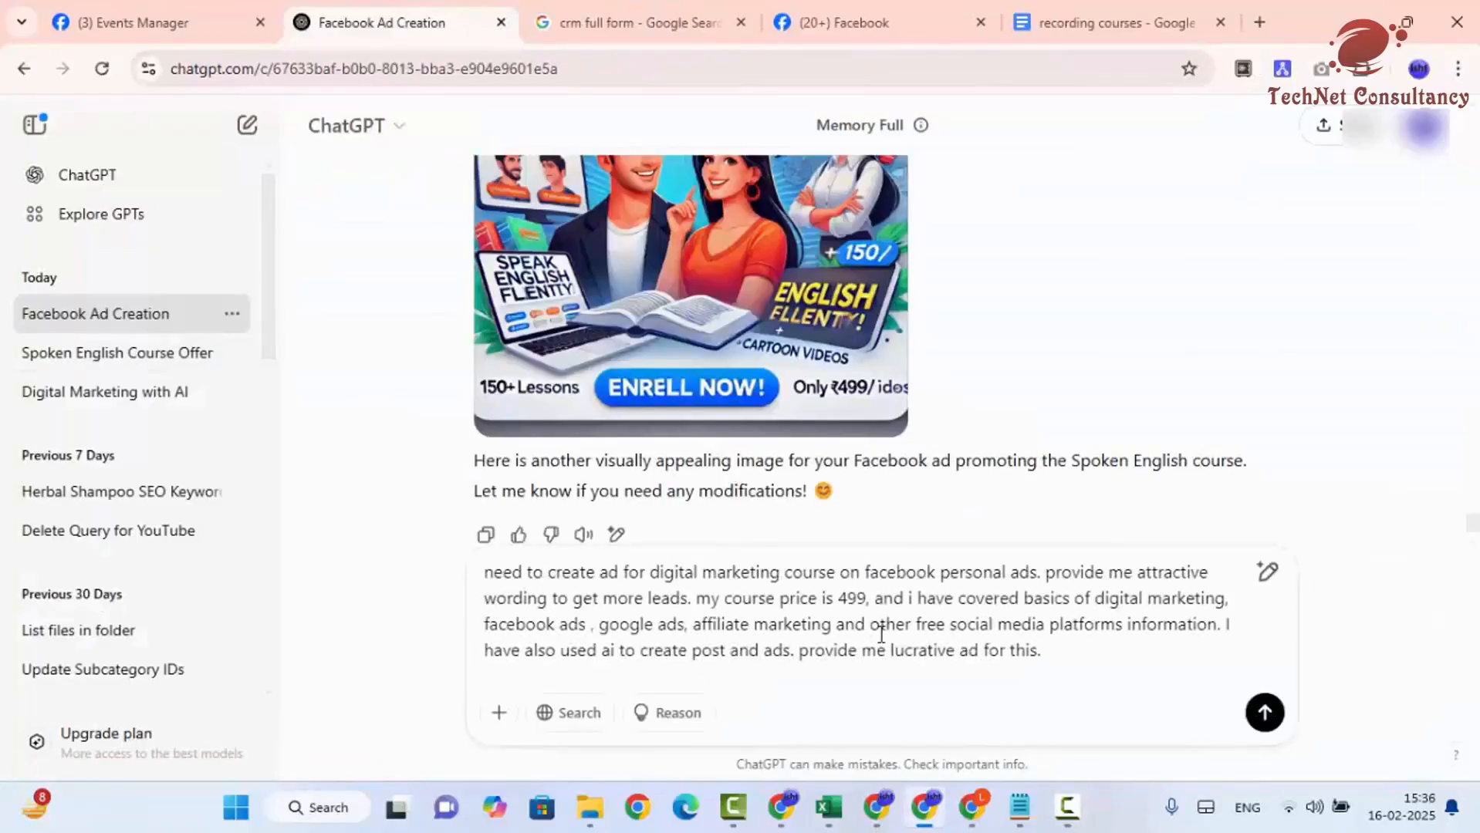
left_click_drag(657, 575, 1050, 574)
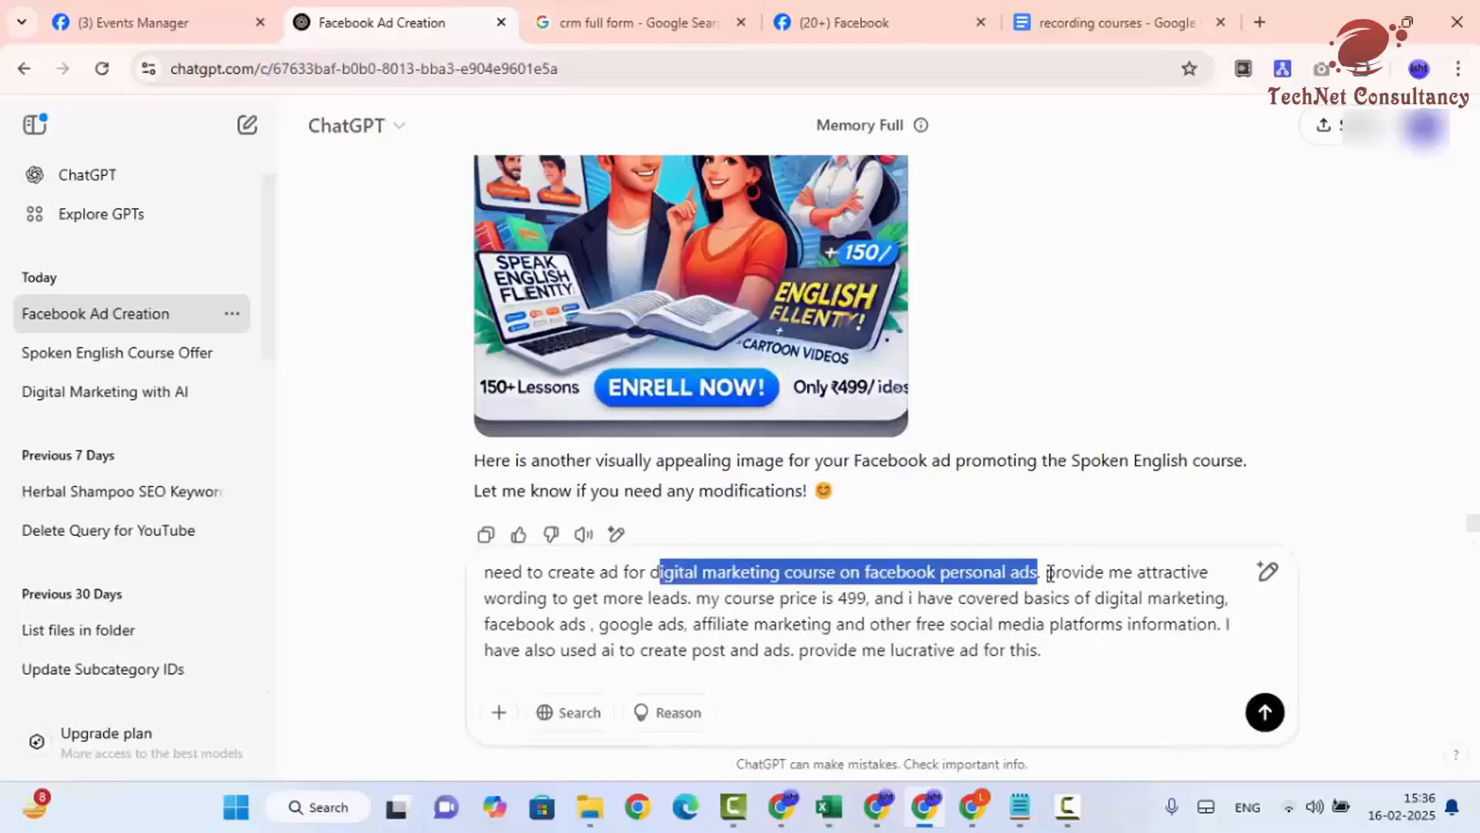
left_click(1050, 574)
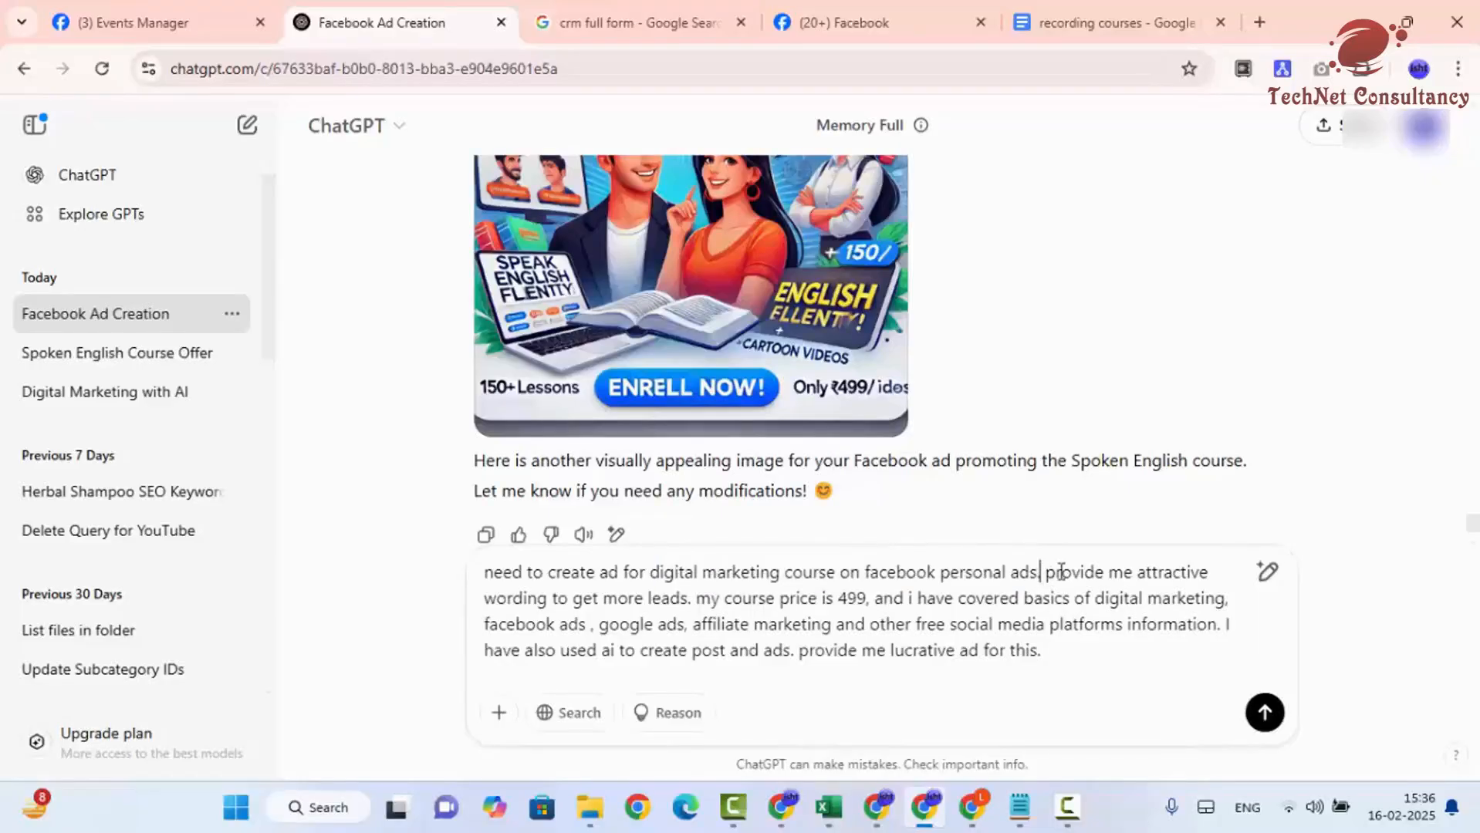
left_click_drag(1048, 572, 867, 604)
left_click(697, 600)
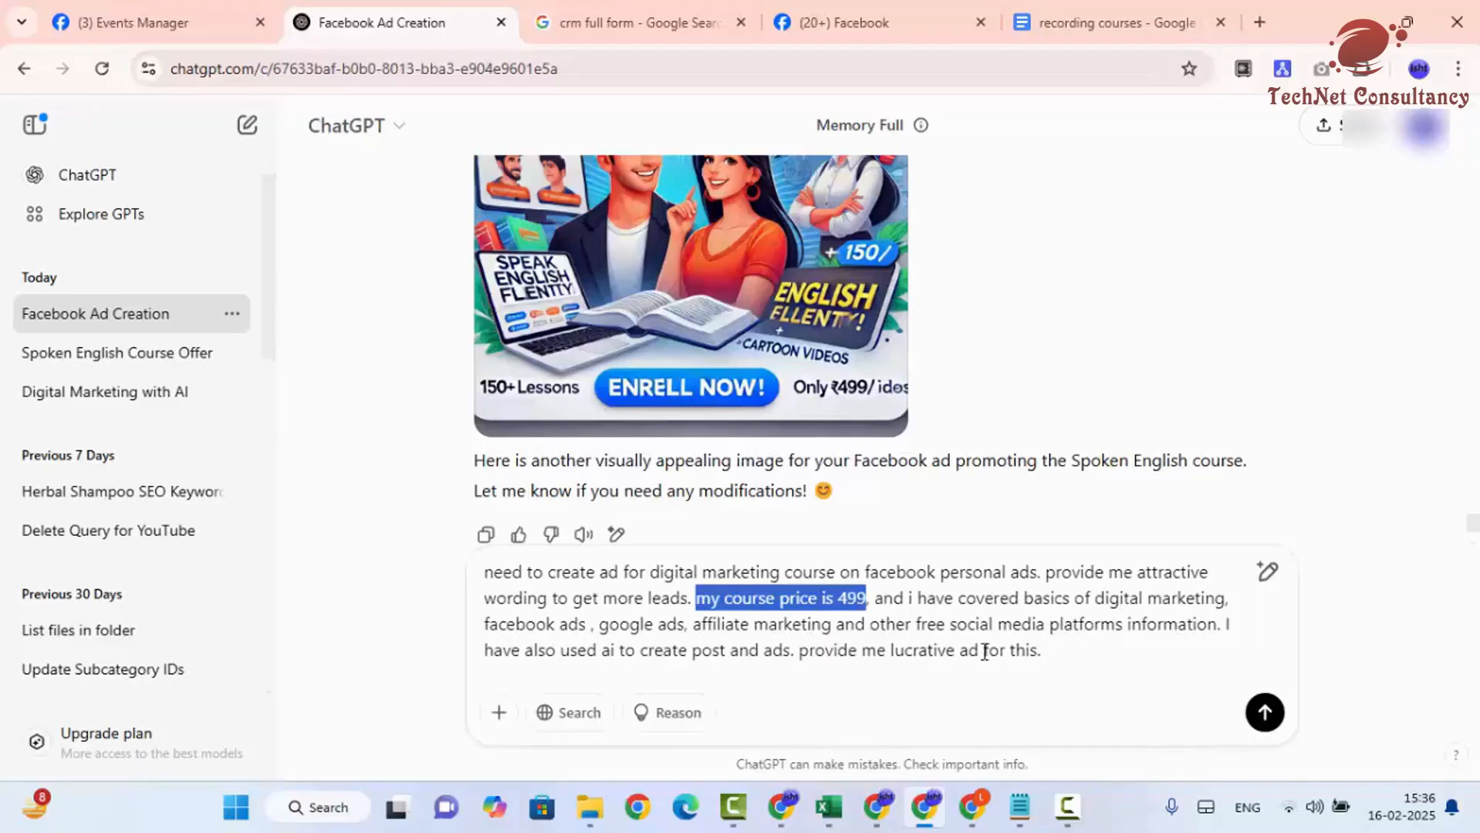
left_click(1085, 655)
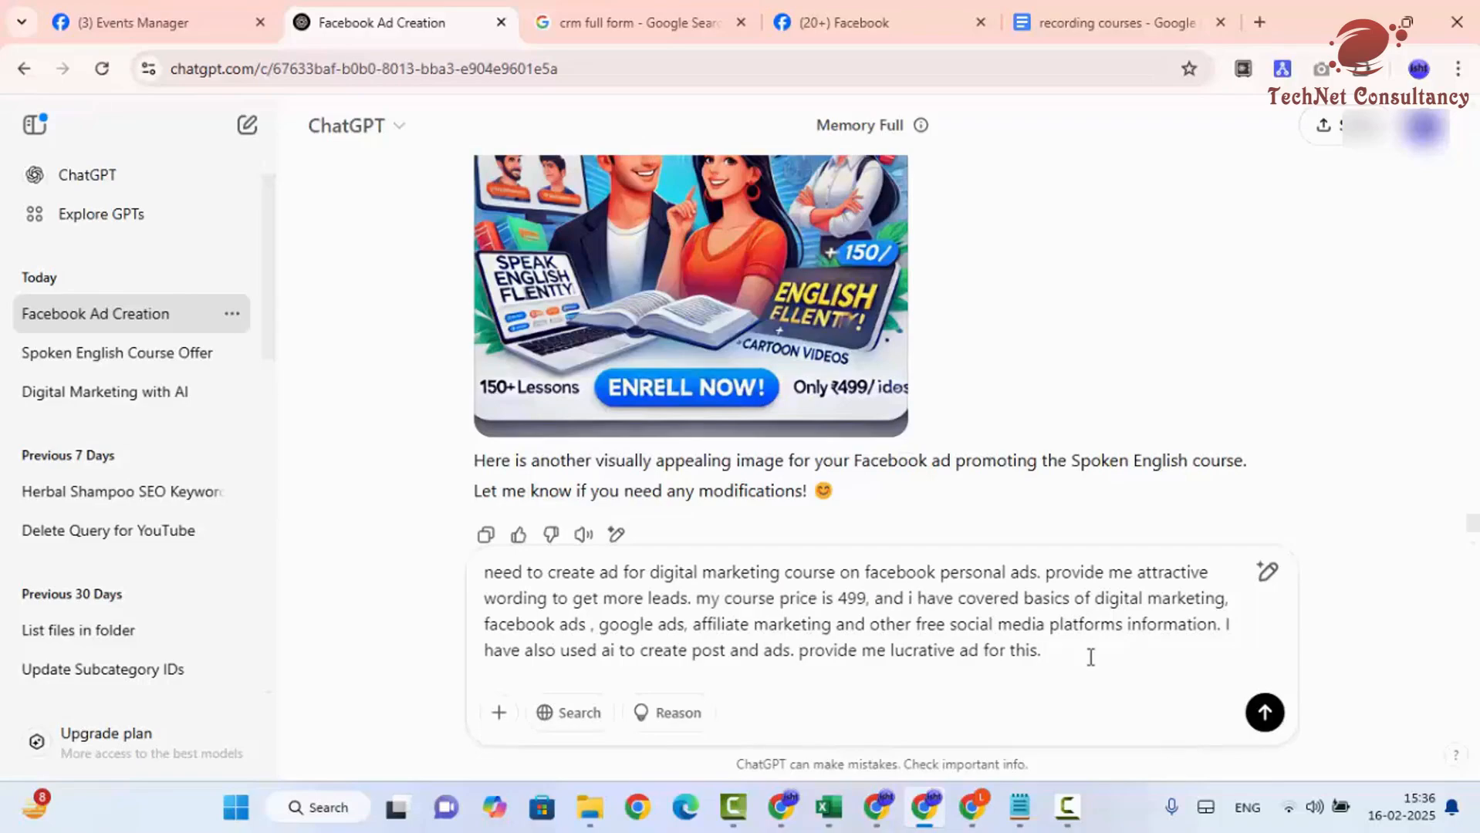
left_click(1258, 714)
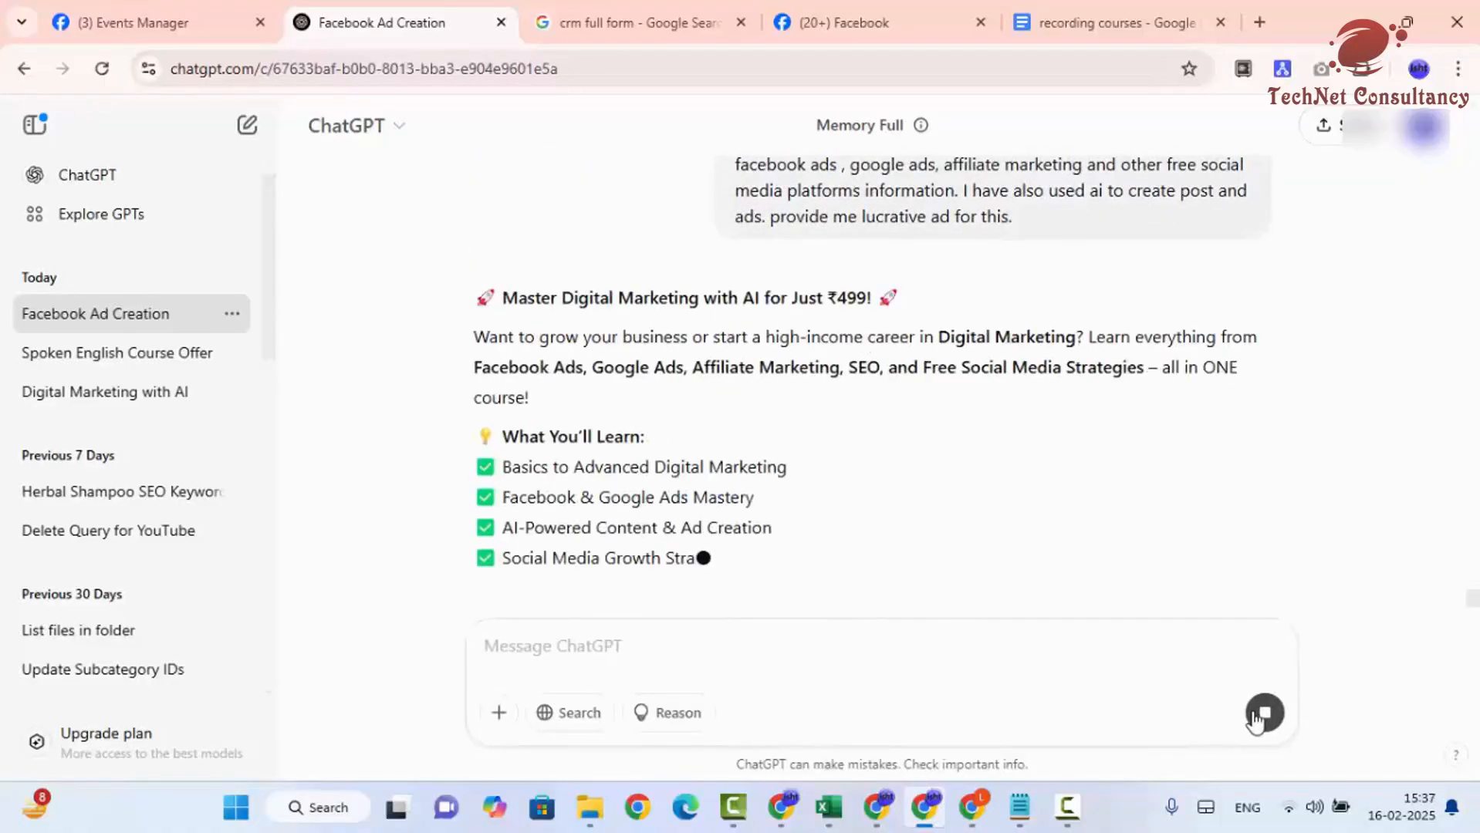
Read through the generated digital marketing ad copy, including its headline, learning points, limited-time offer and enrolment line.
scroll(875, 453, "down", 3)
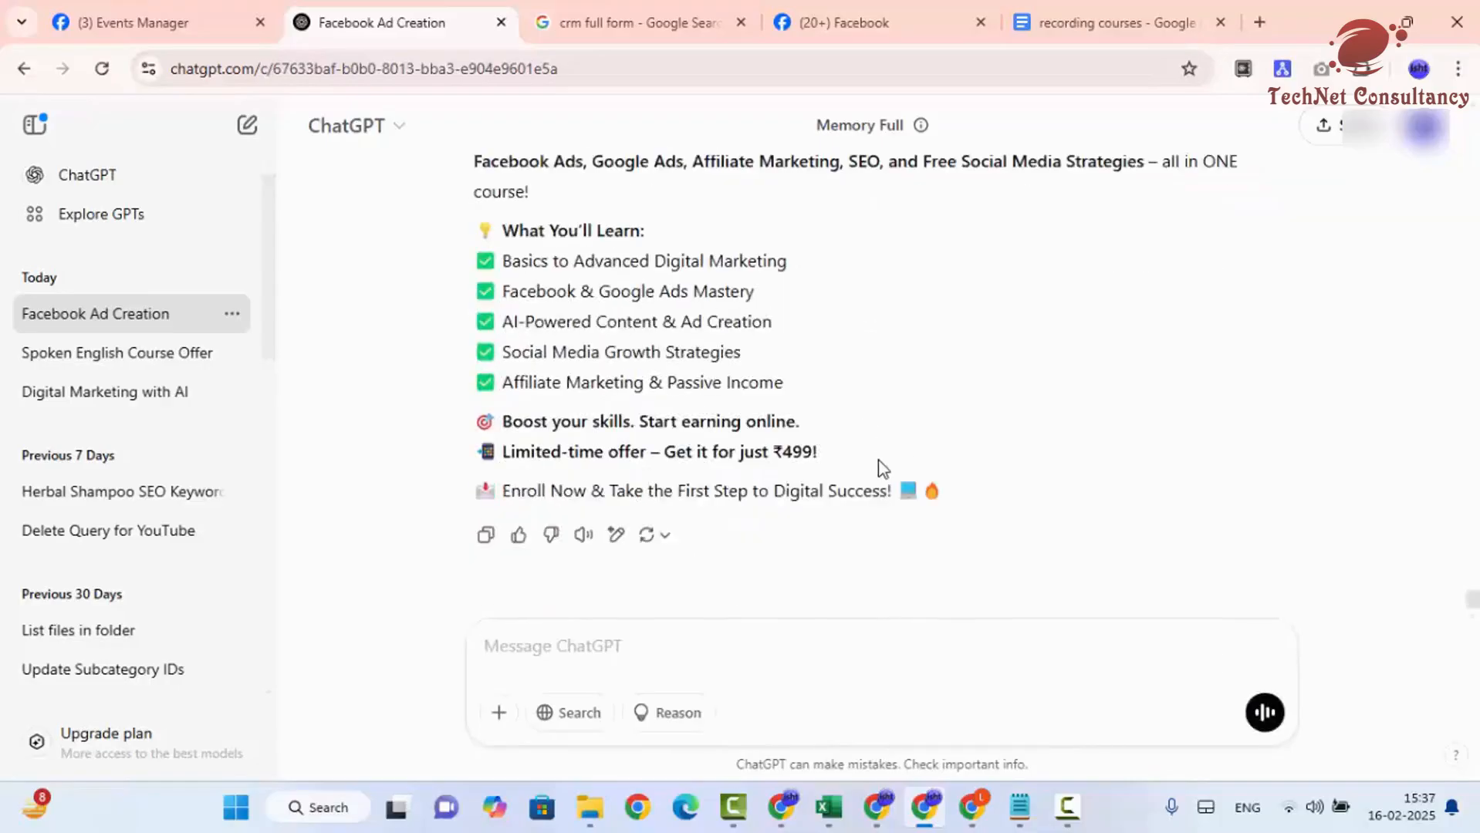
scroll(951, 408, "up", 3)
scroll(947, 409, "down", 3)
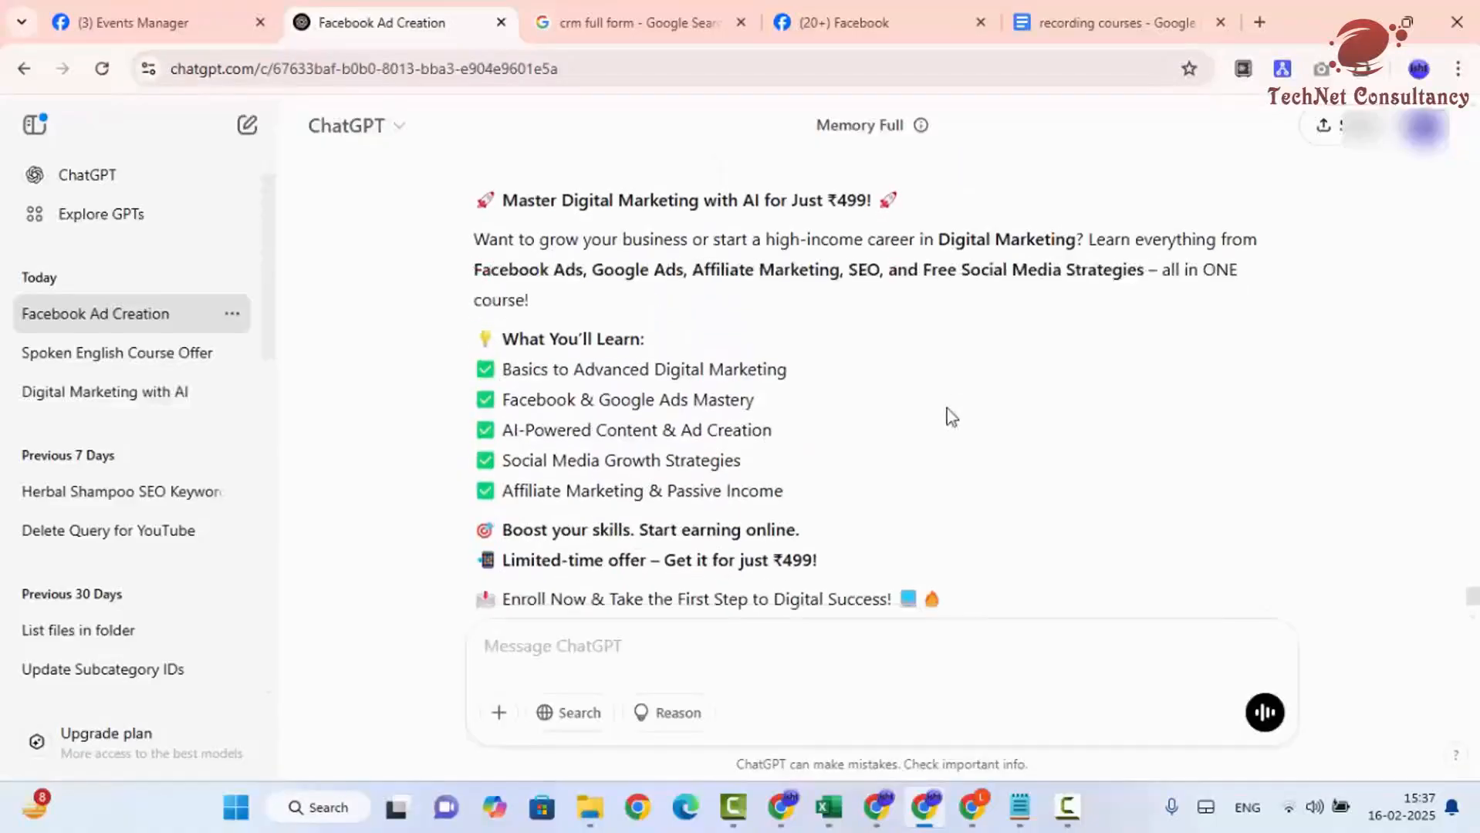
scroll(936, 423, "up", 2)
scroll(784, 525, "down", 2)
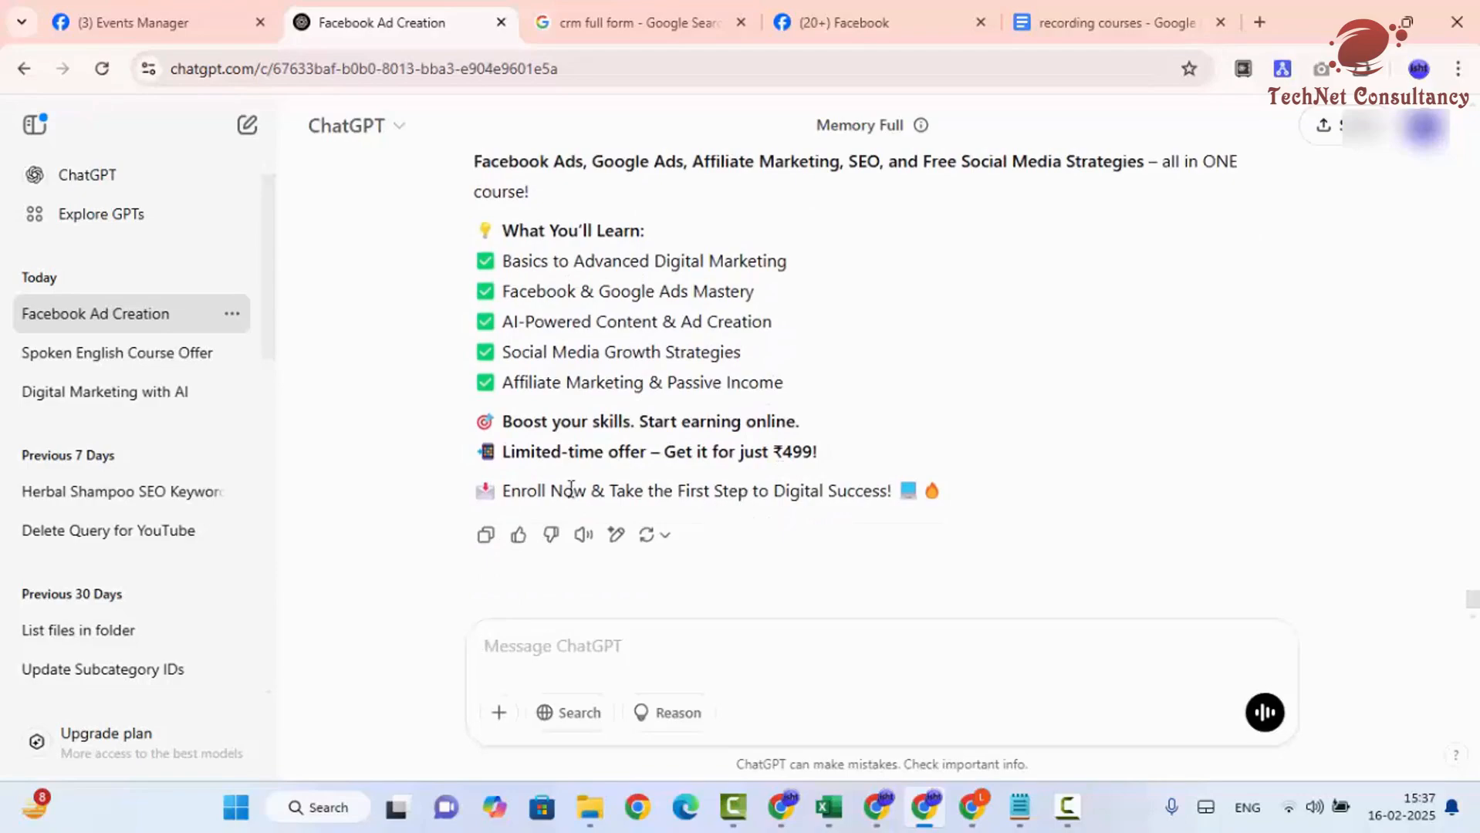
left_click_drag(499, 491, 932, 494)
left_click(1013, 490)
scroll(1010, 481, "up", 4)
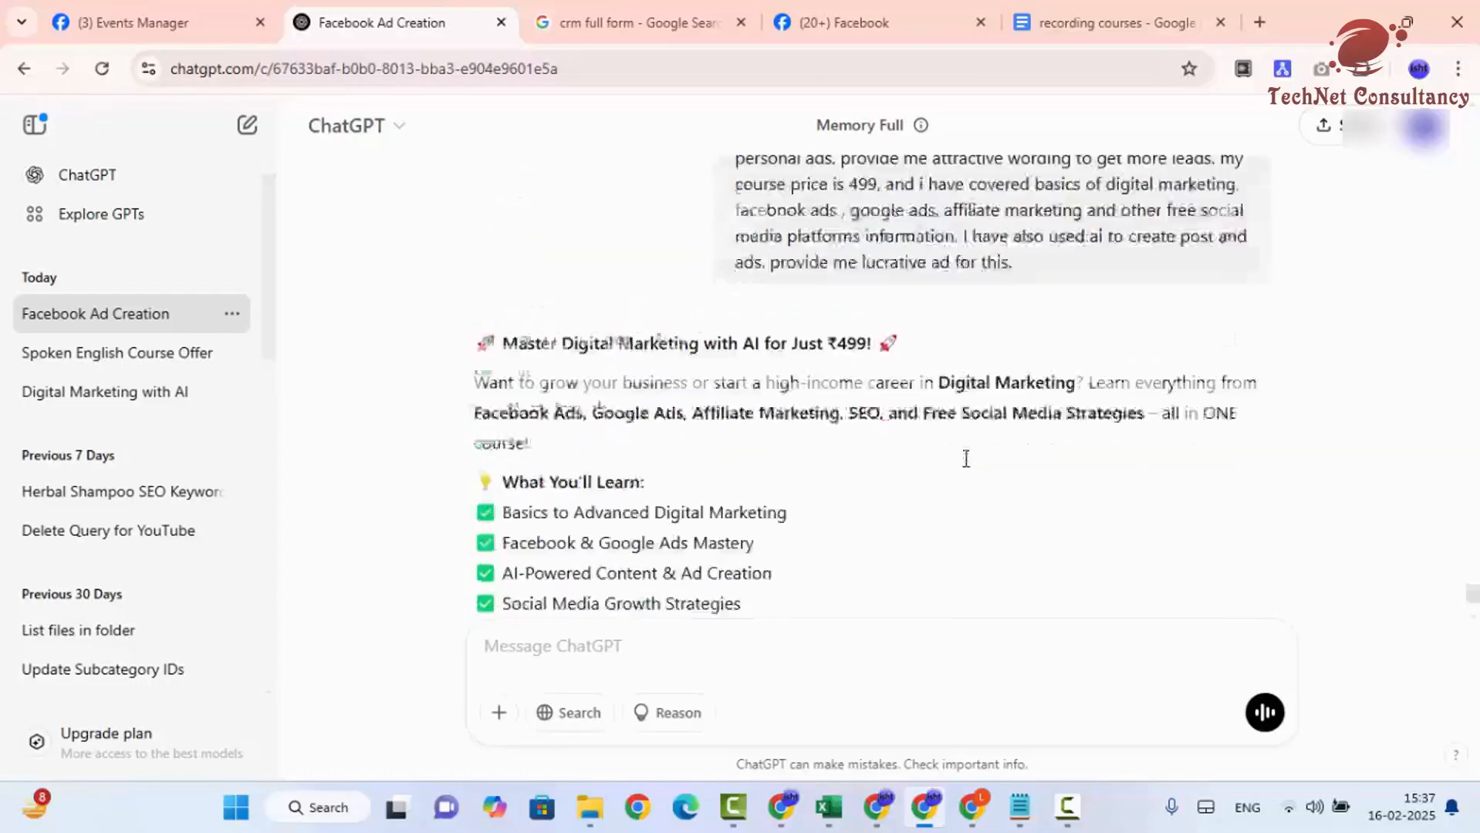
scroll(966, 458, "down", 2)
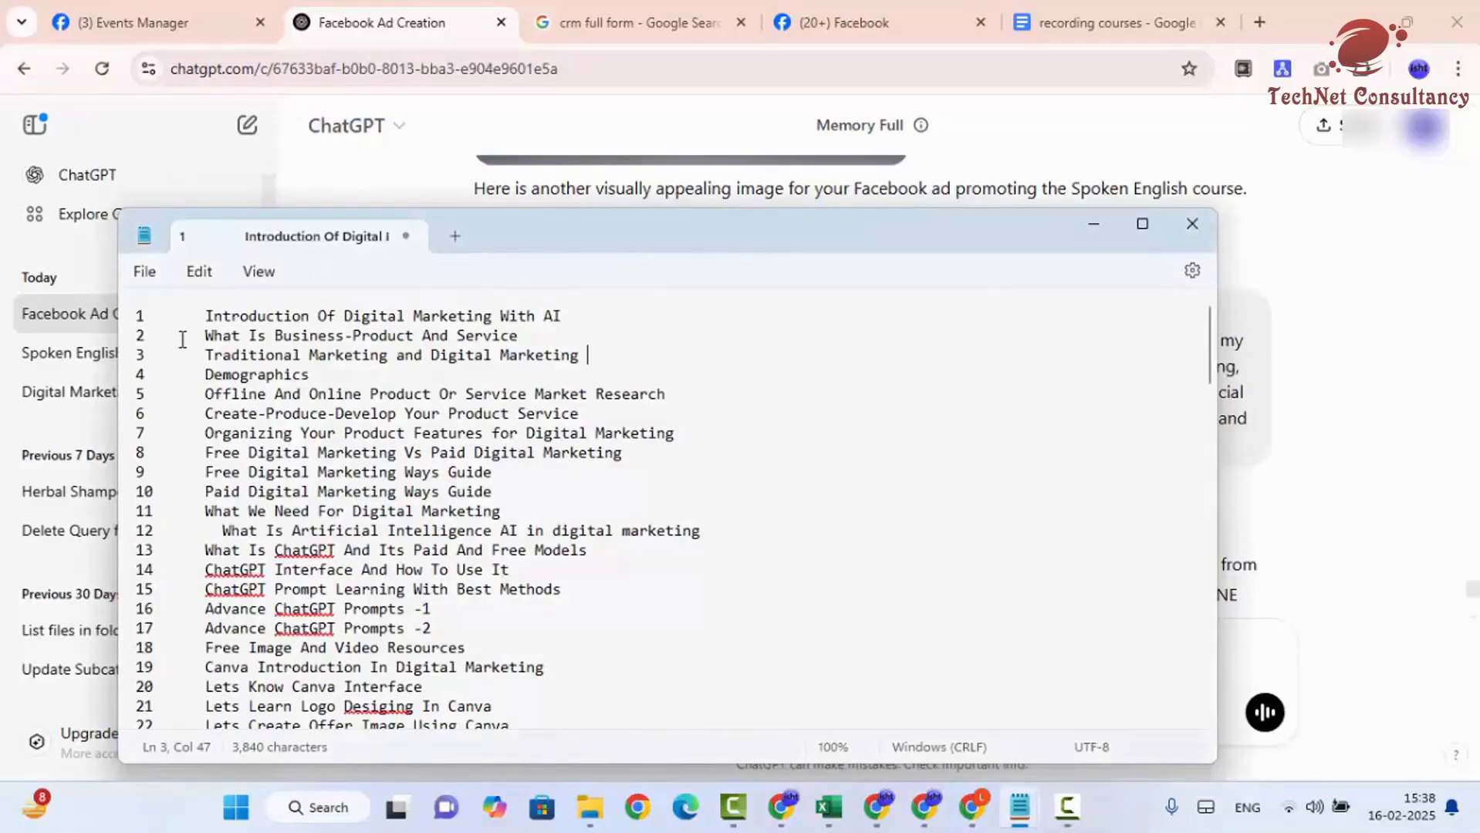
Select the entire digital marketing course syllabus in the Notepad document and return to ChatGPT.
left_click_drag(190, 318, 663, 262)
left_click(576, 447)
left_click(572, 445)
key("ctrl+a")
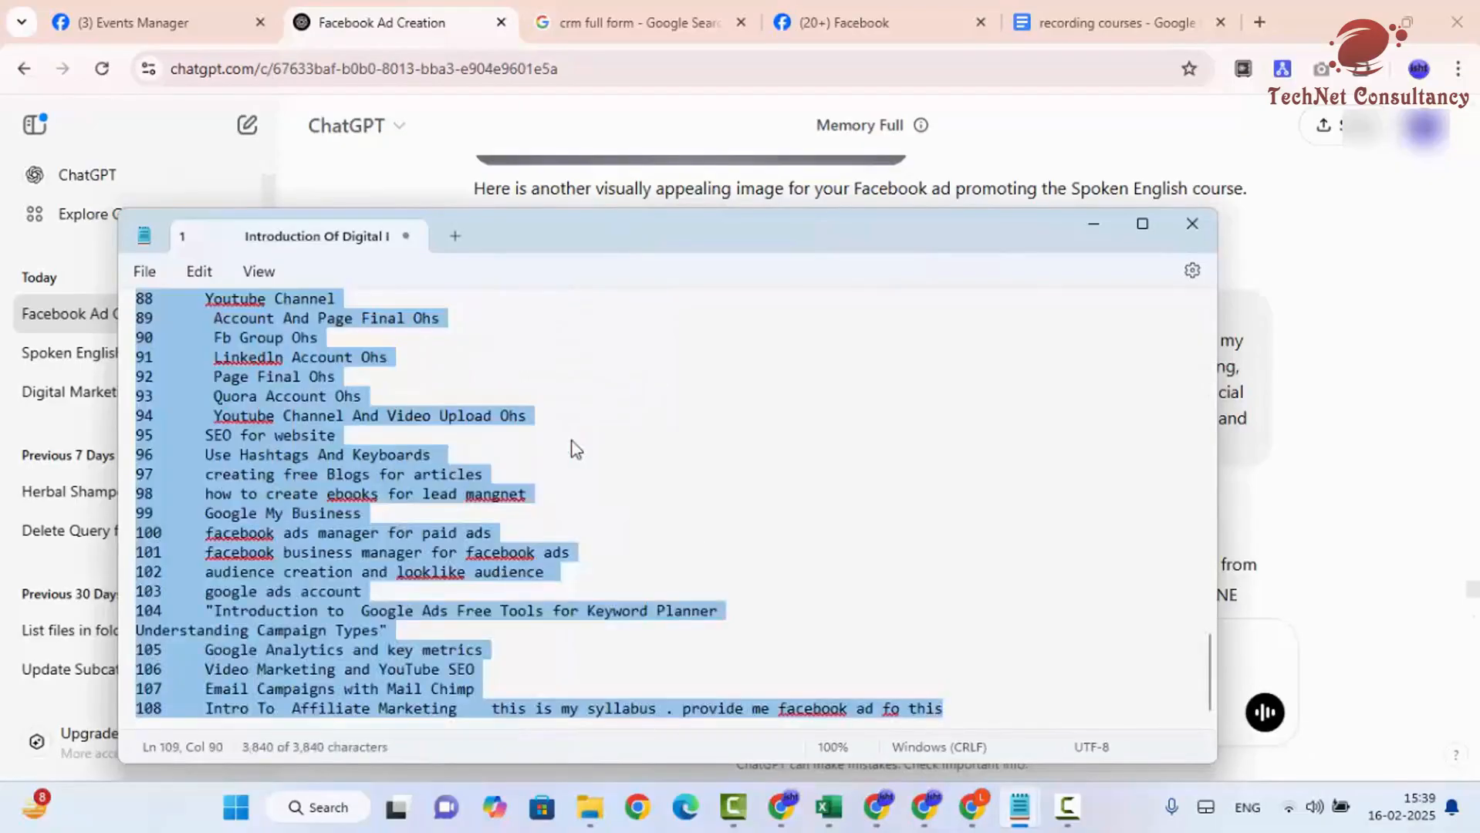
left_click(1093, 226)
Begin a new ChatGPT prompt with "need to create ad for digital marketing course for facebook personal ads,".
left_click(673, 658)
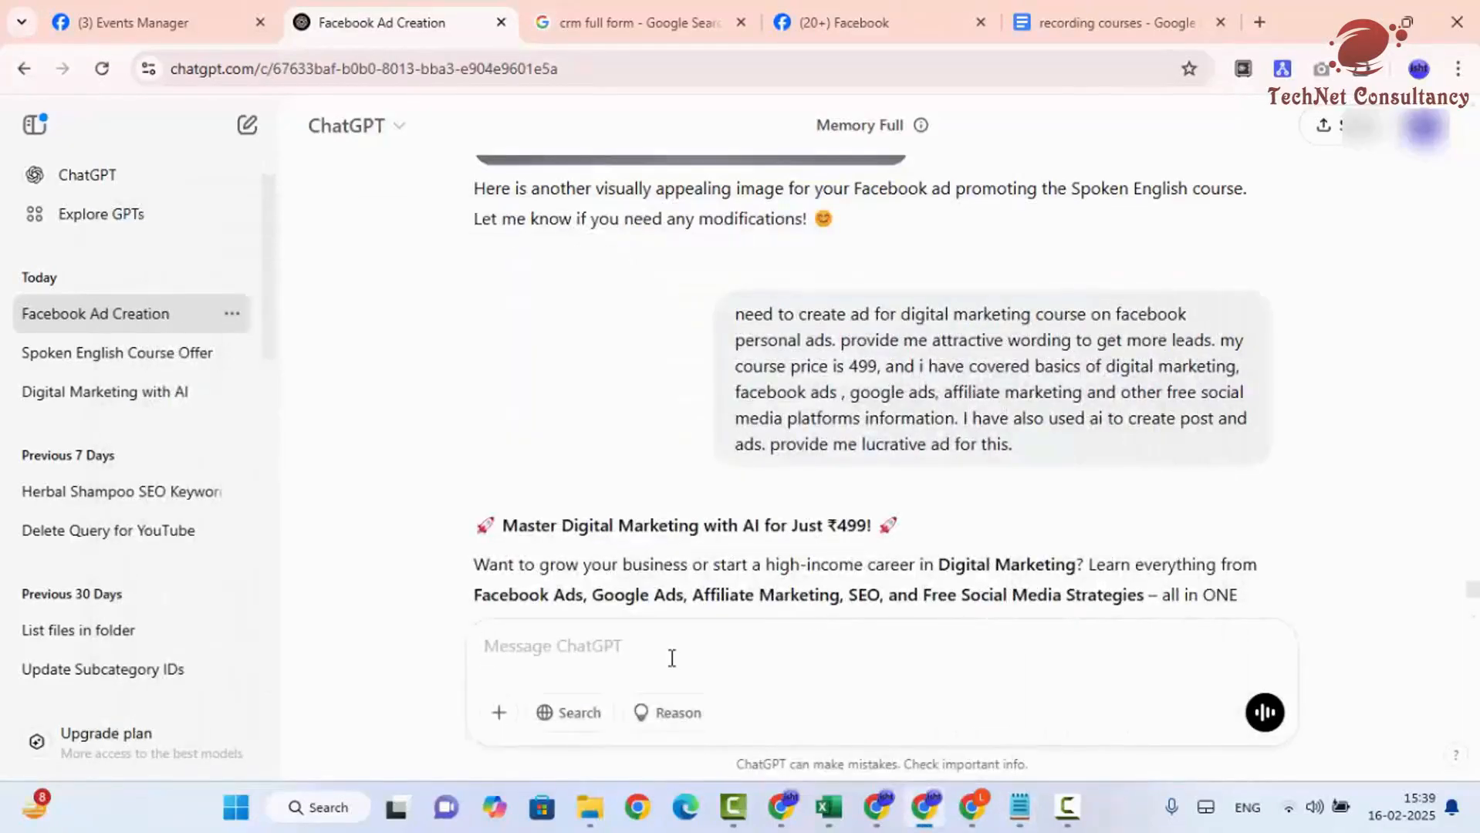
type("need to crea")
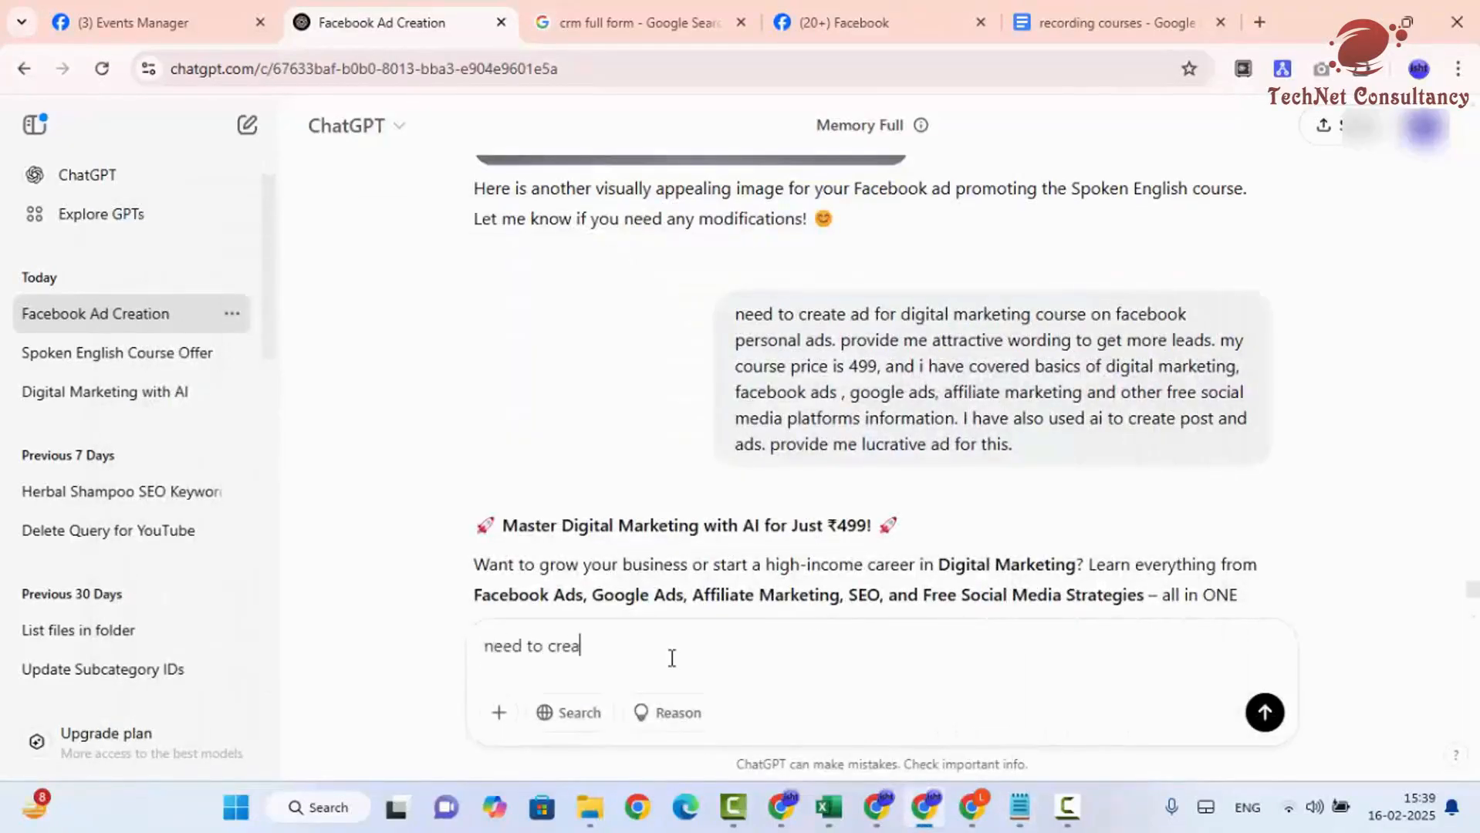
type("te ad for digital marketing course ")
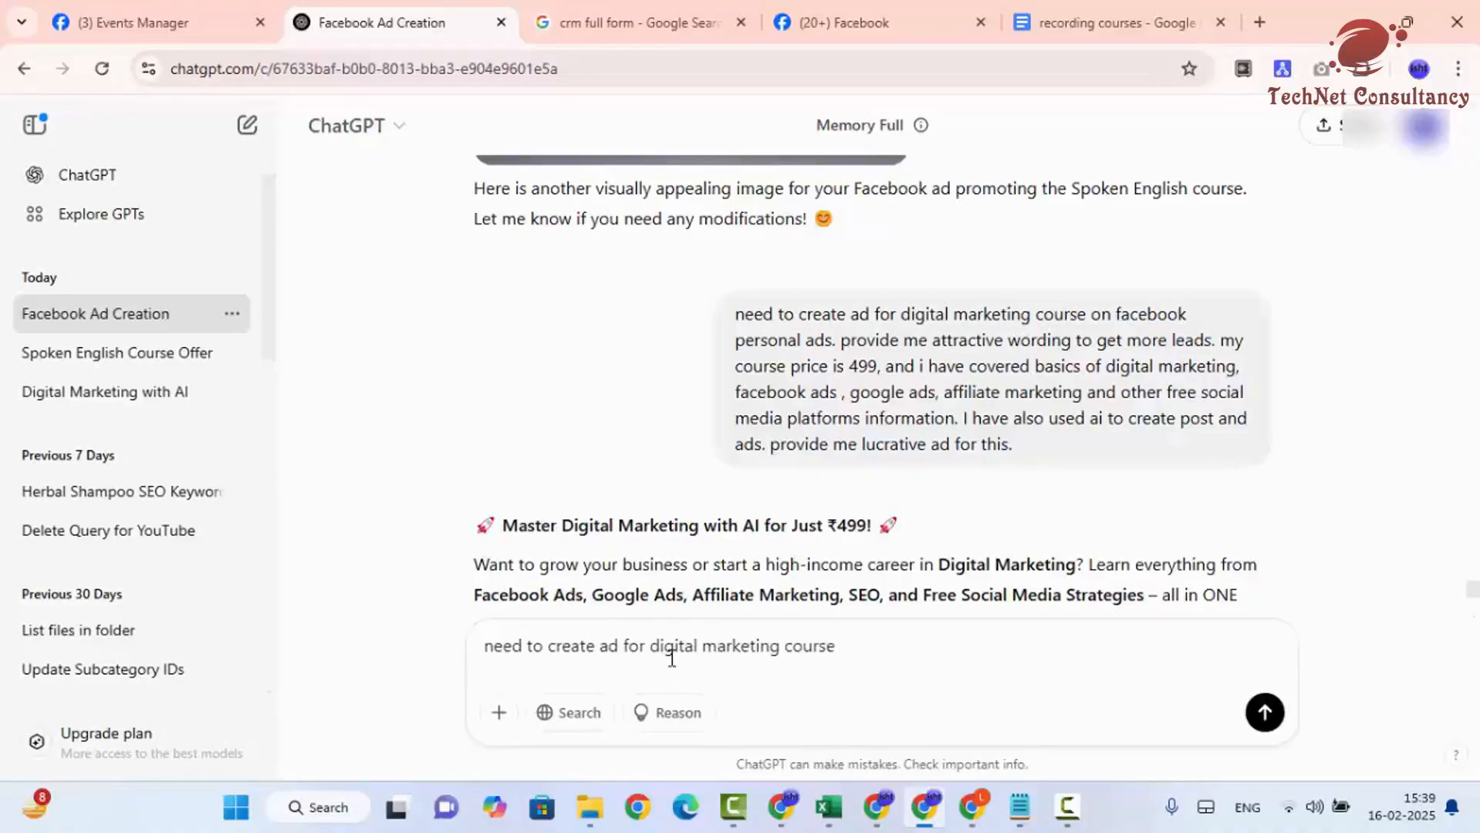
type("for facebook person")
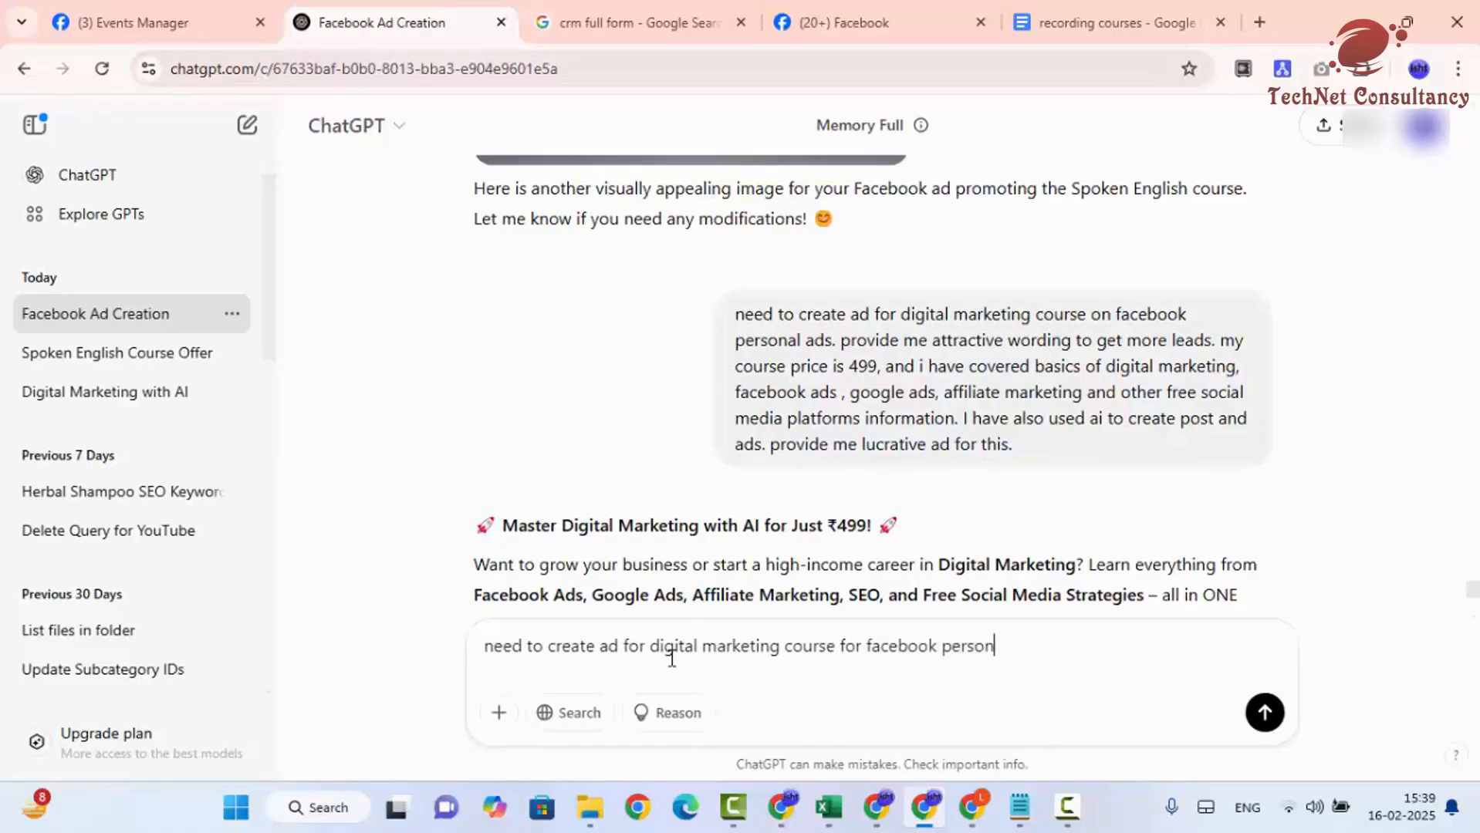
type("al ads, ")
type("below give n")
key("BackSpace")
key("BackSpace")
key("BackSpace")
key("BackSpace")
key("BackSpace")
key("BackSpace")
key("BackSpace")
key("BackSpace")
key("BackSpace")
key("BackSpace")
key("BackSpace")
key("BackSpace")
Extend the prompt with "my course price is 499 and my syllabus is given below ." and insert the copied course syllabus.
type("my course price ")
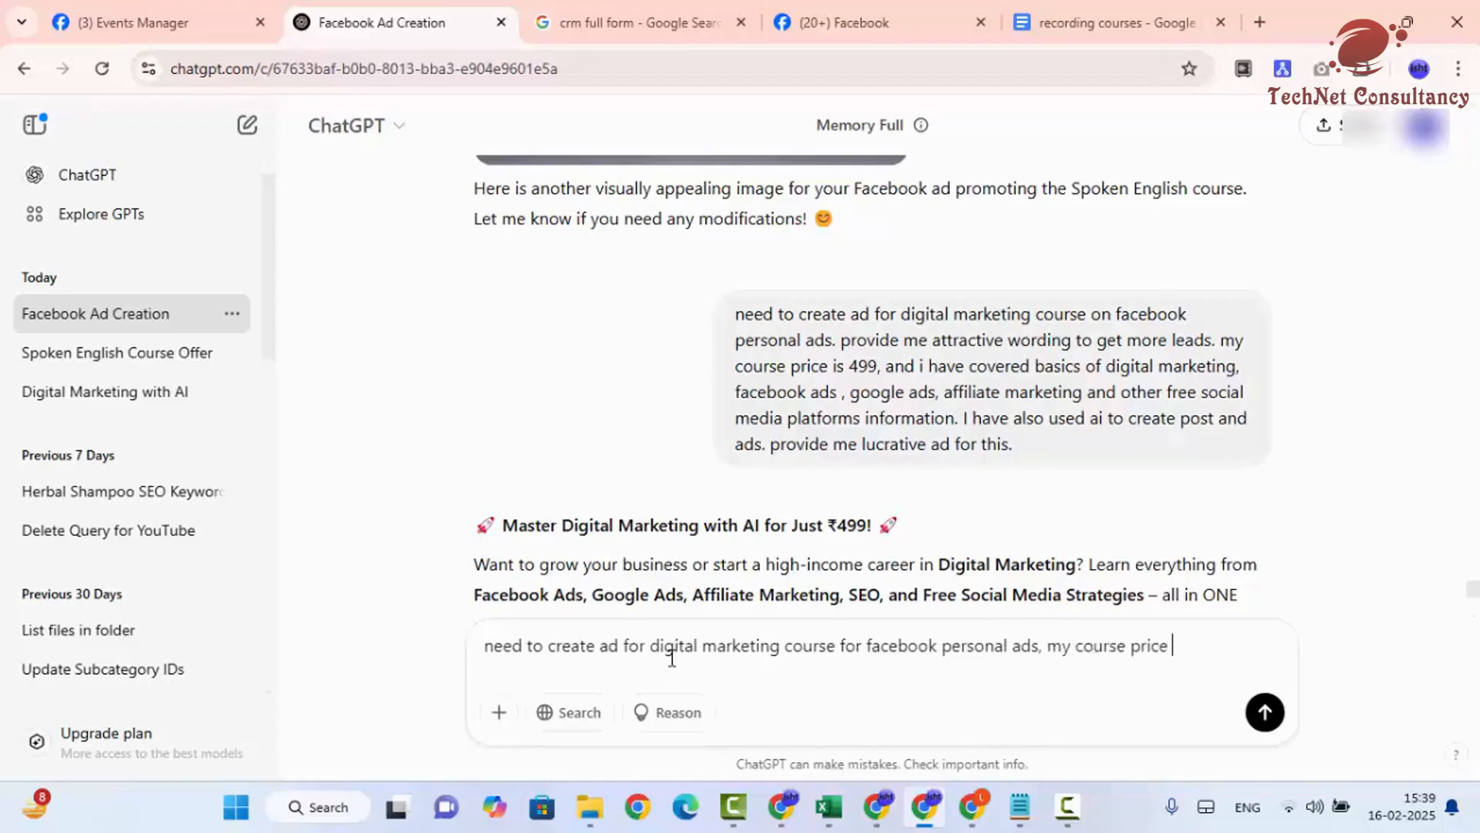
type("is 499 and ")
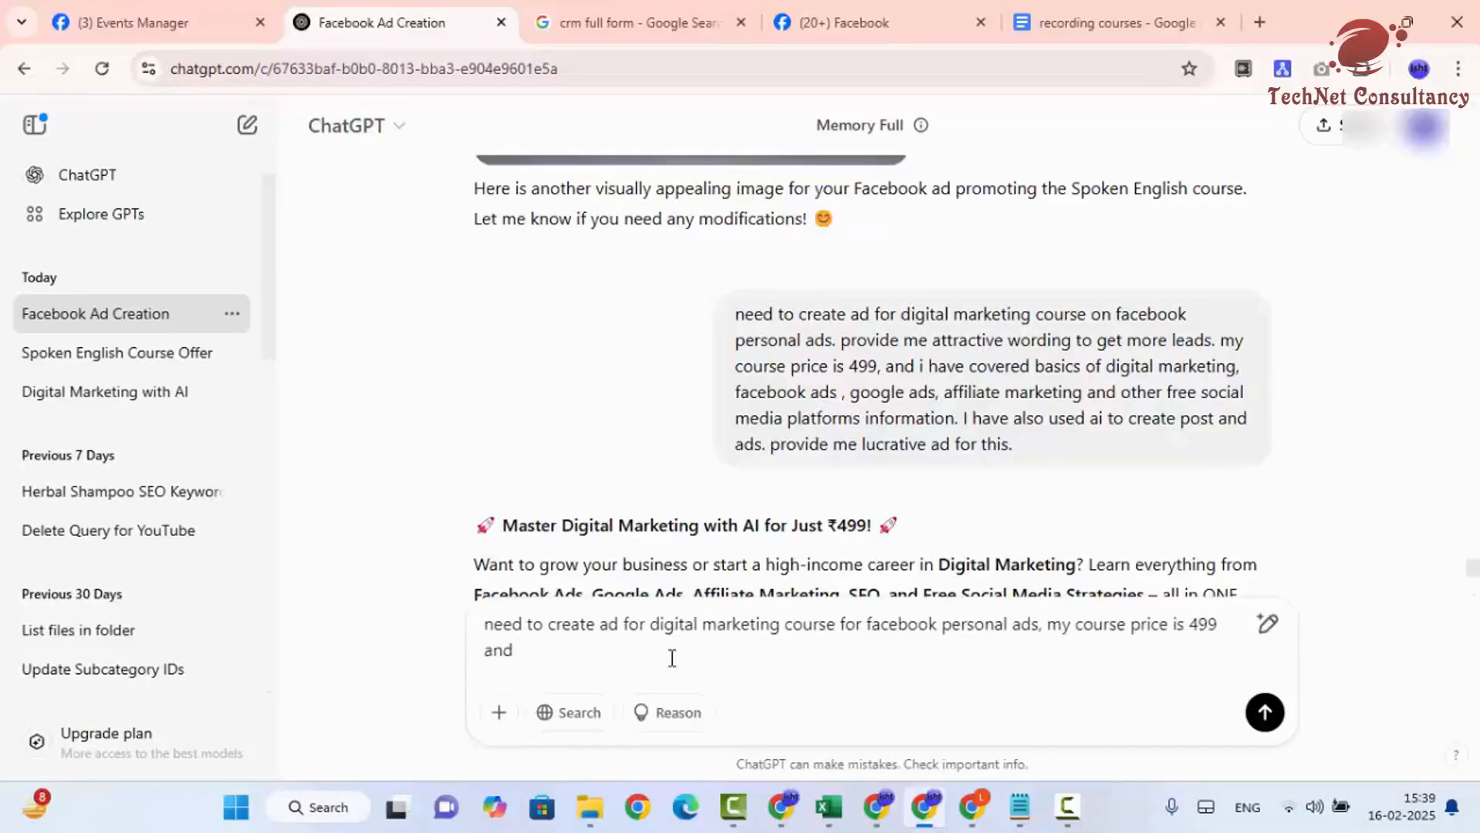
type("my syllabus is gi")
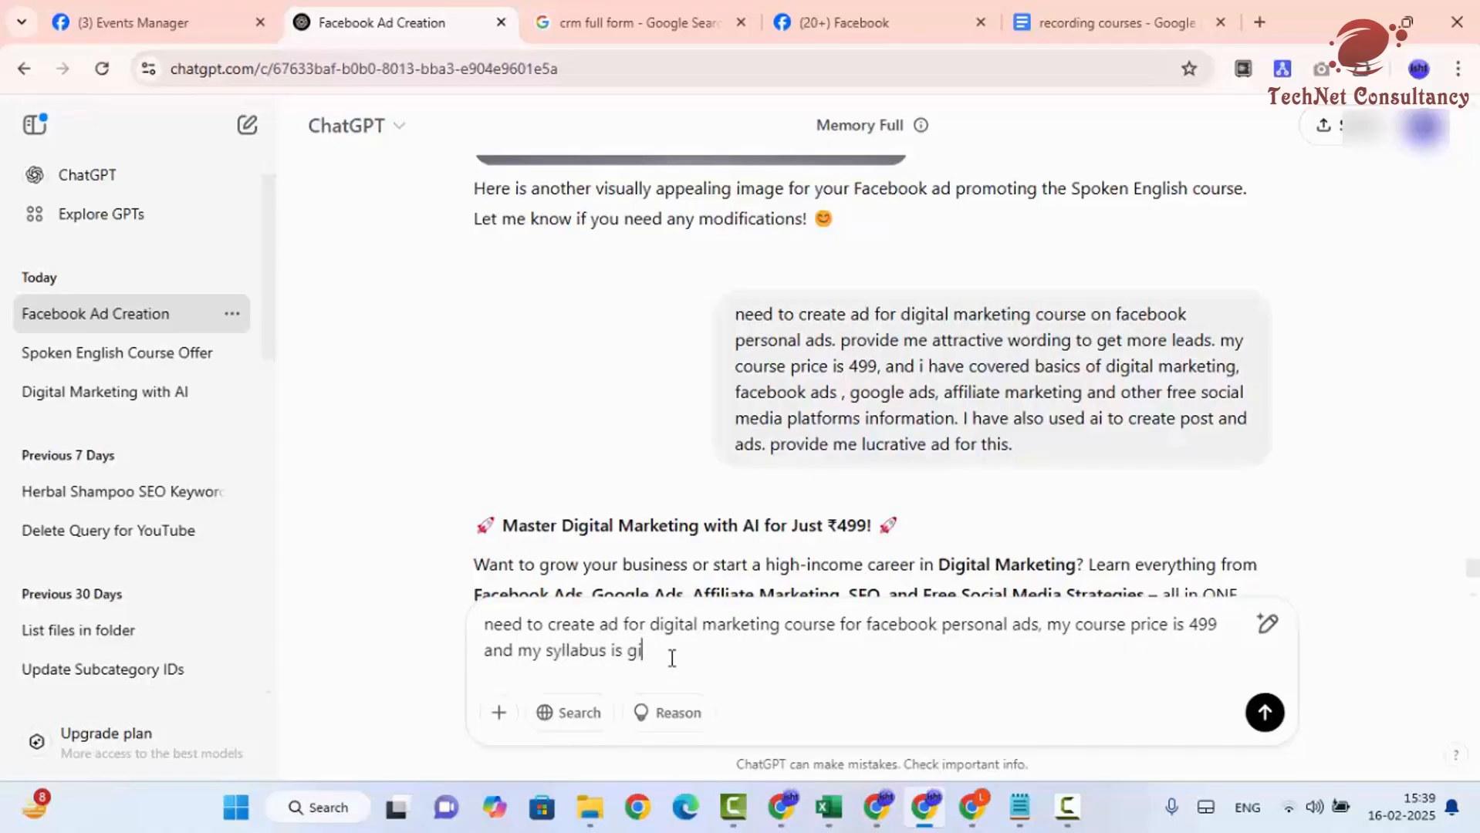
type("ven below .")
type("1  Introduction Of Digital Marketing With AI 2  What Is Business-Product And Service 3  Traditional Marketing and Digital Marketing 4  Demographics 5  Offline And Online Product Or Service Market Research")
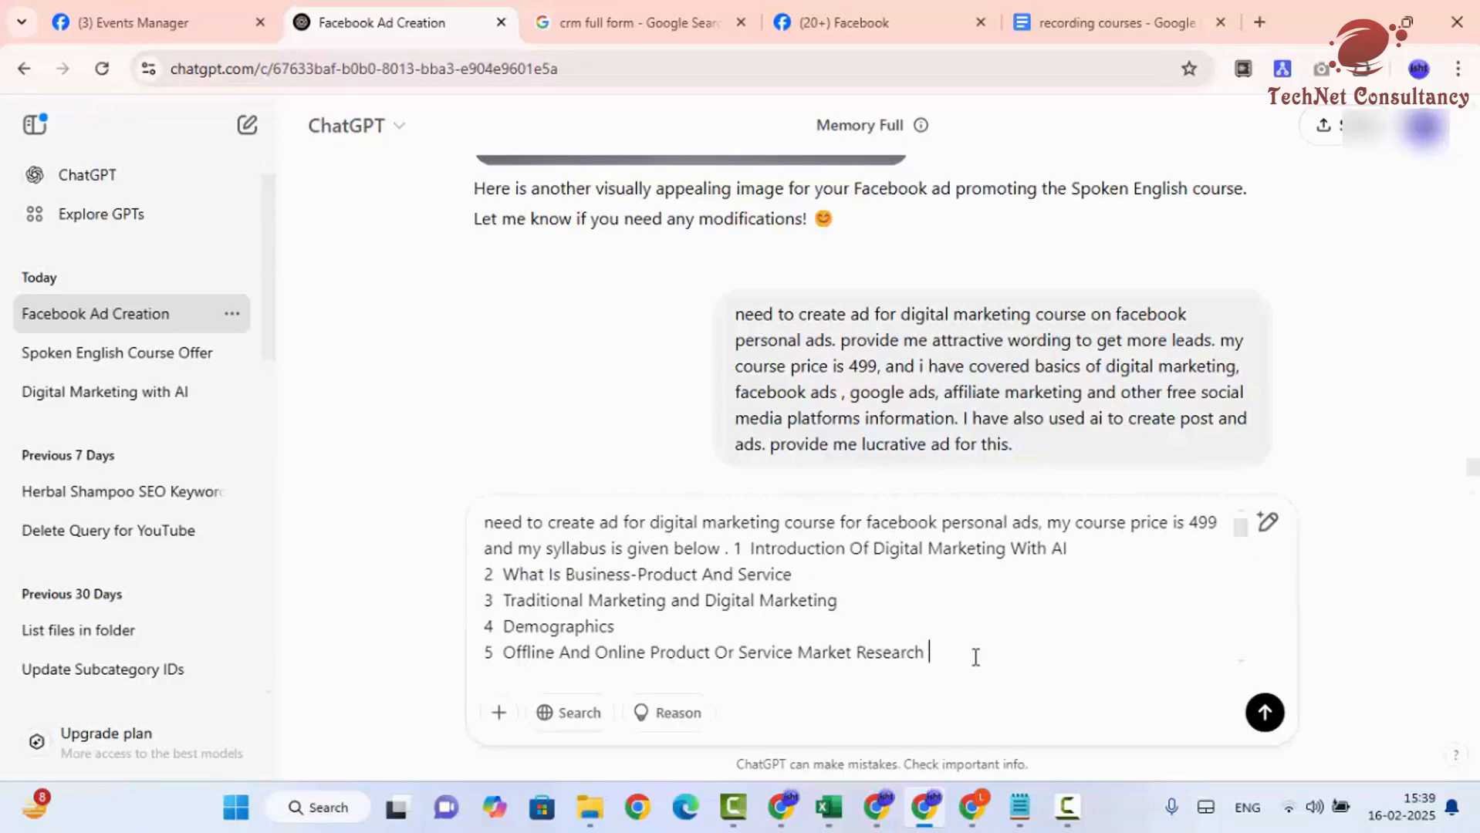
type(". pls provide me ads")
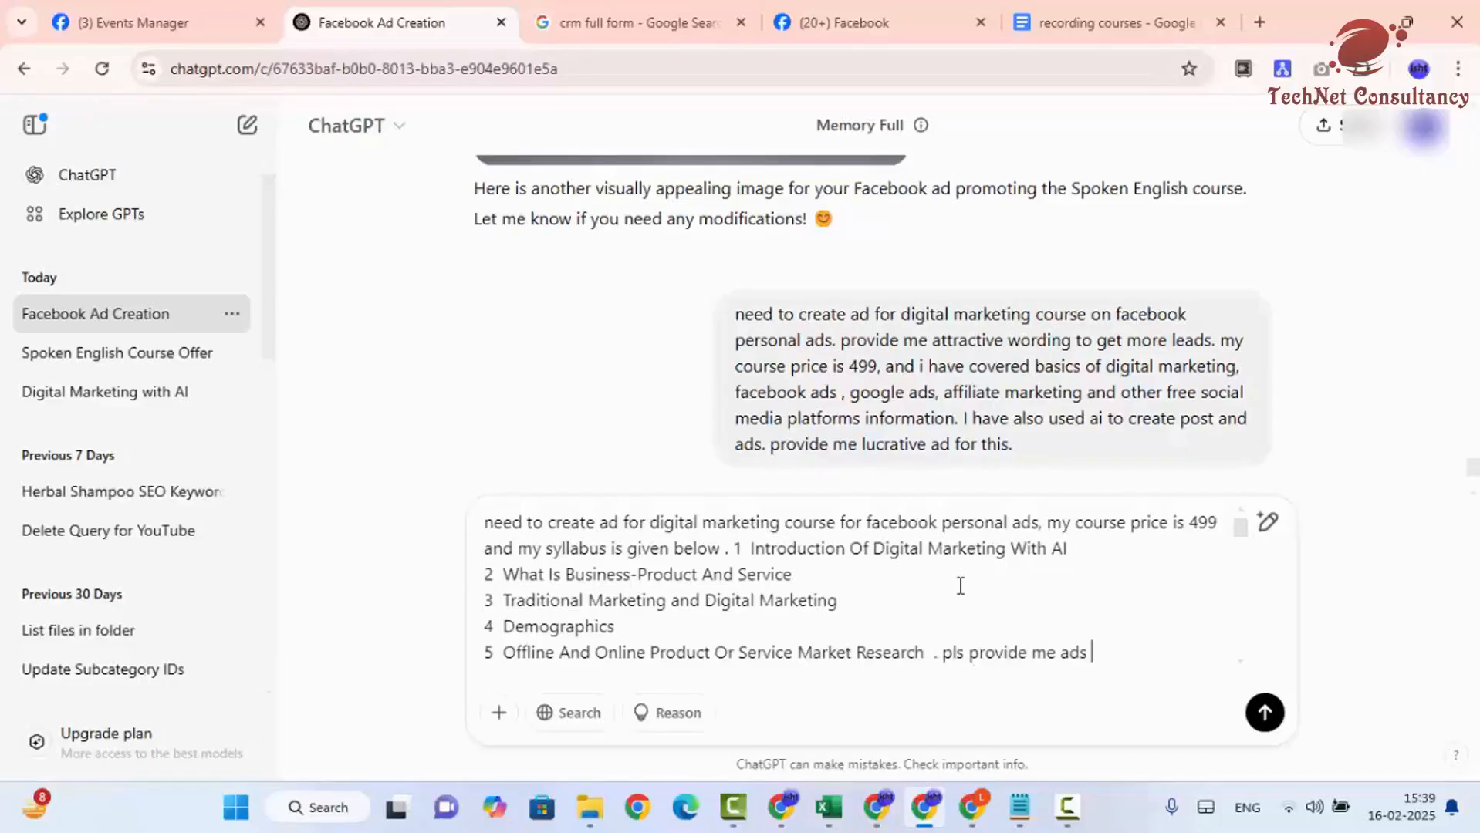
scroll(859, 608, "down", 15)
scroll(863, 612, "up", 15)
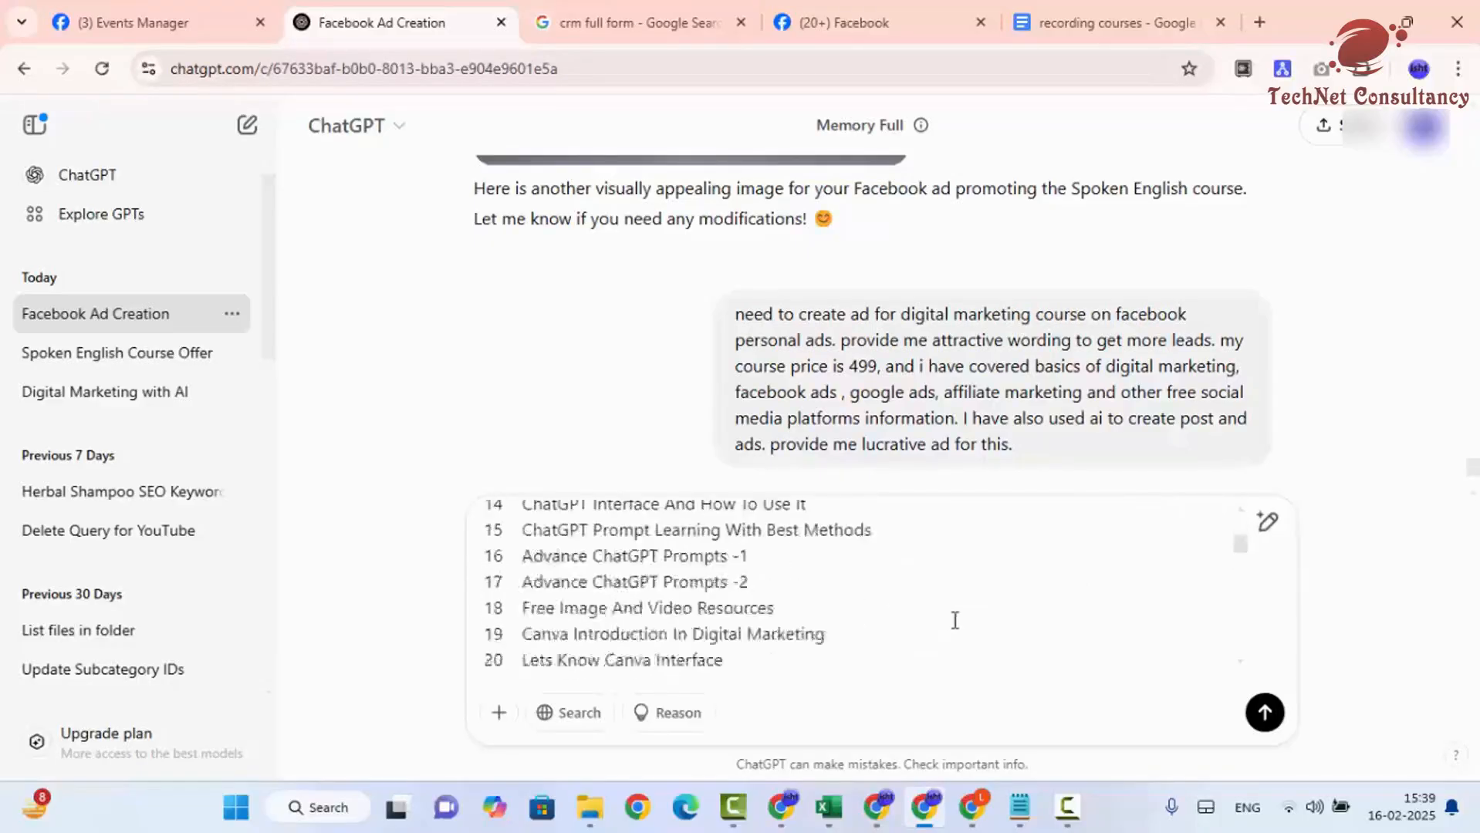
left_click_drag(929, 653, 1103, 588)
key("BackSpace")
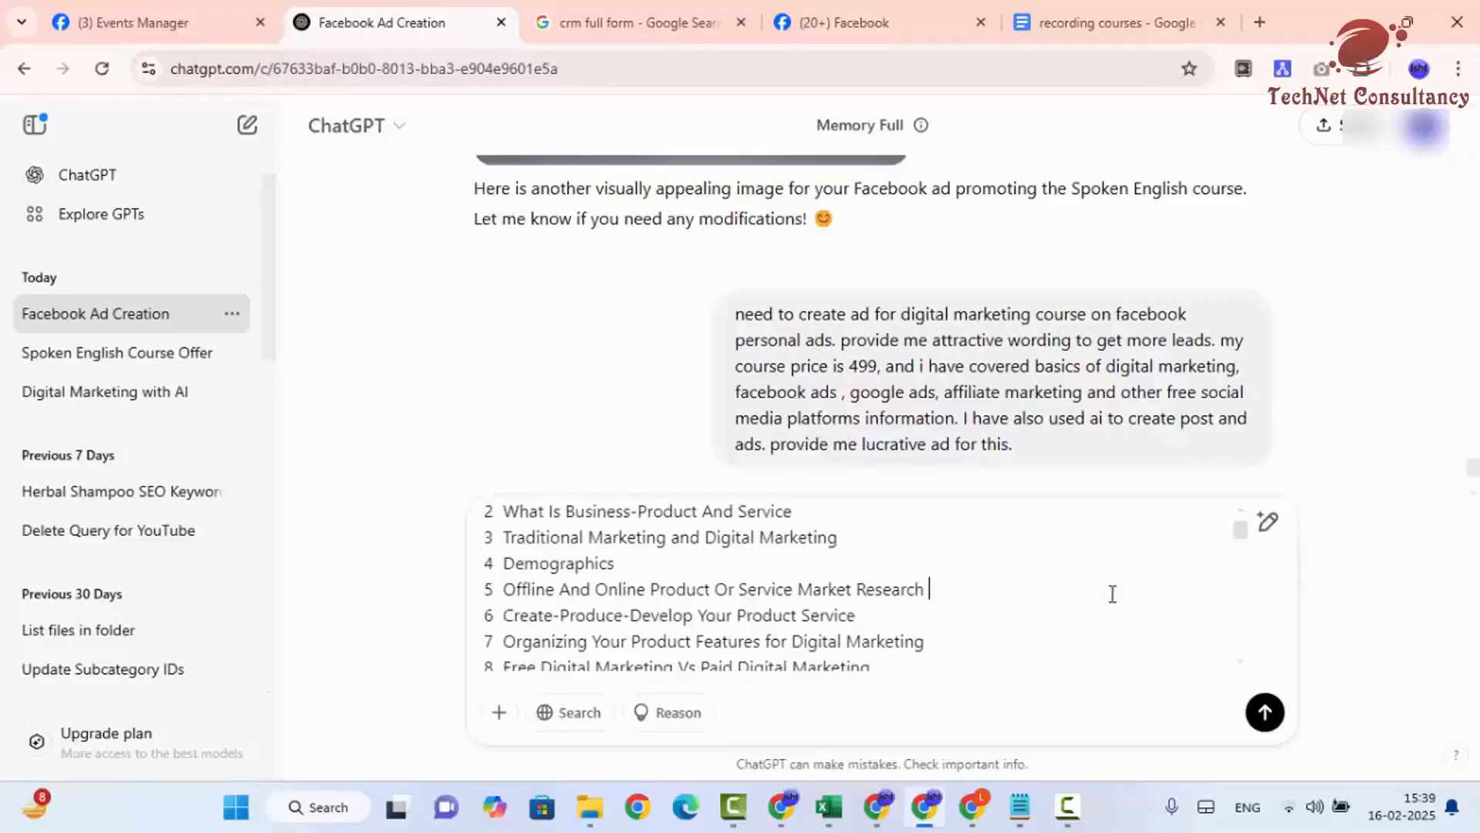
Add a period after the closing Facebook ad request at the end of the syllabus and submit the prompt.
scroll(1090, 603, "down", 7)
scroll(1087, 605, "down", 20)
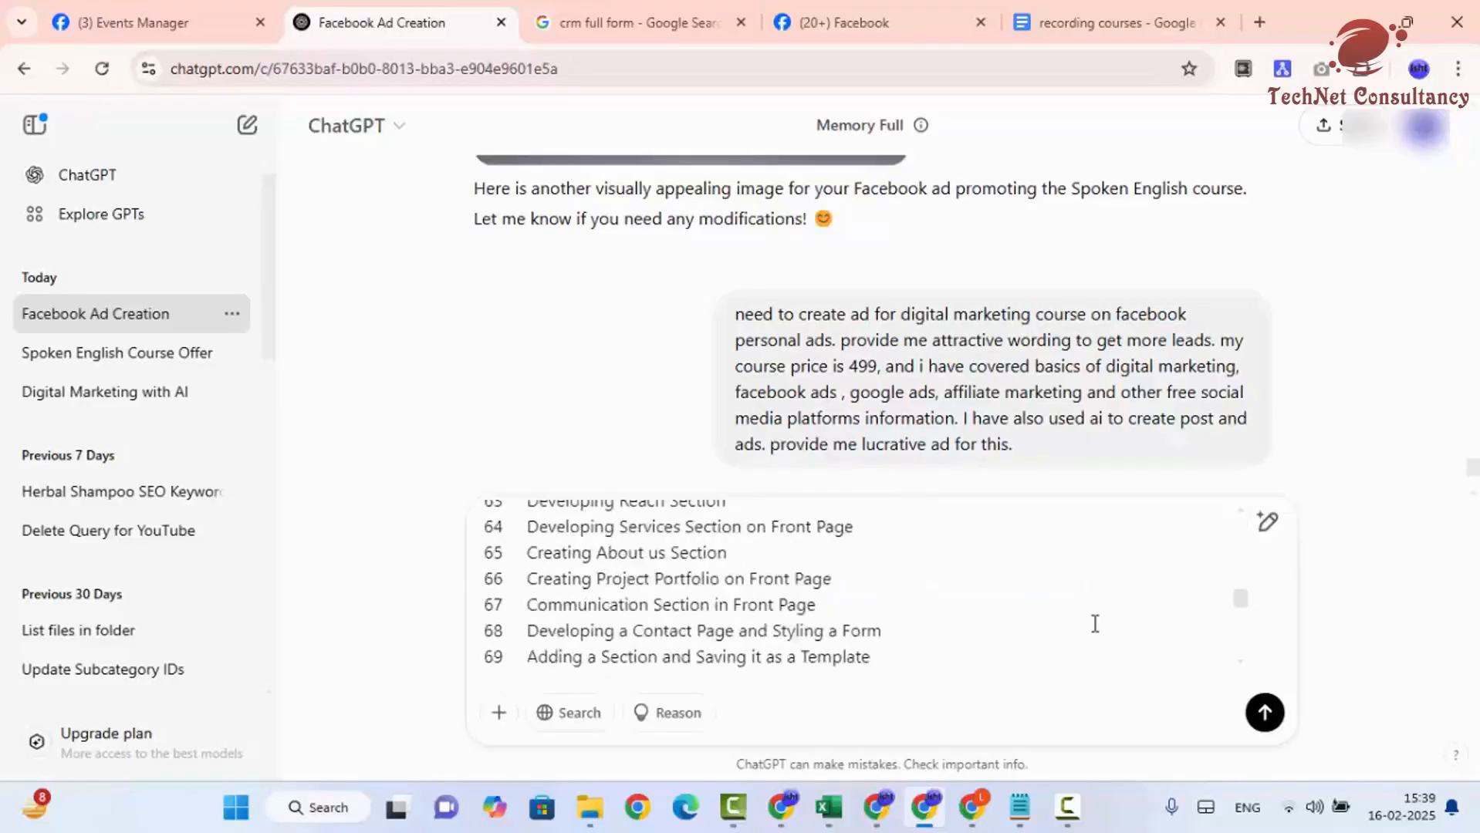
left_click(1173, 657)
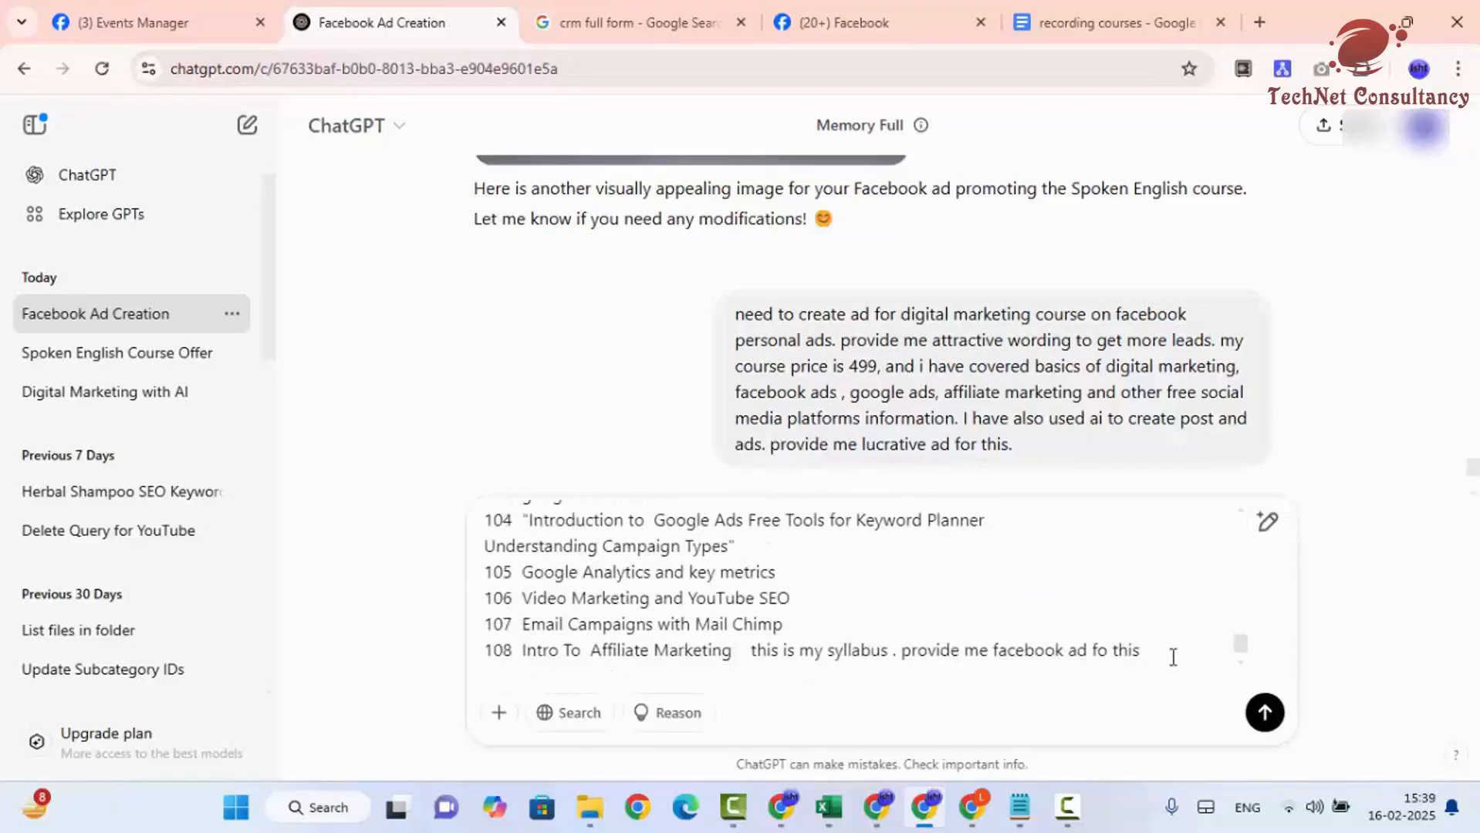
type(".")
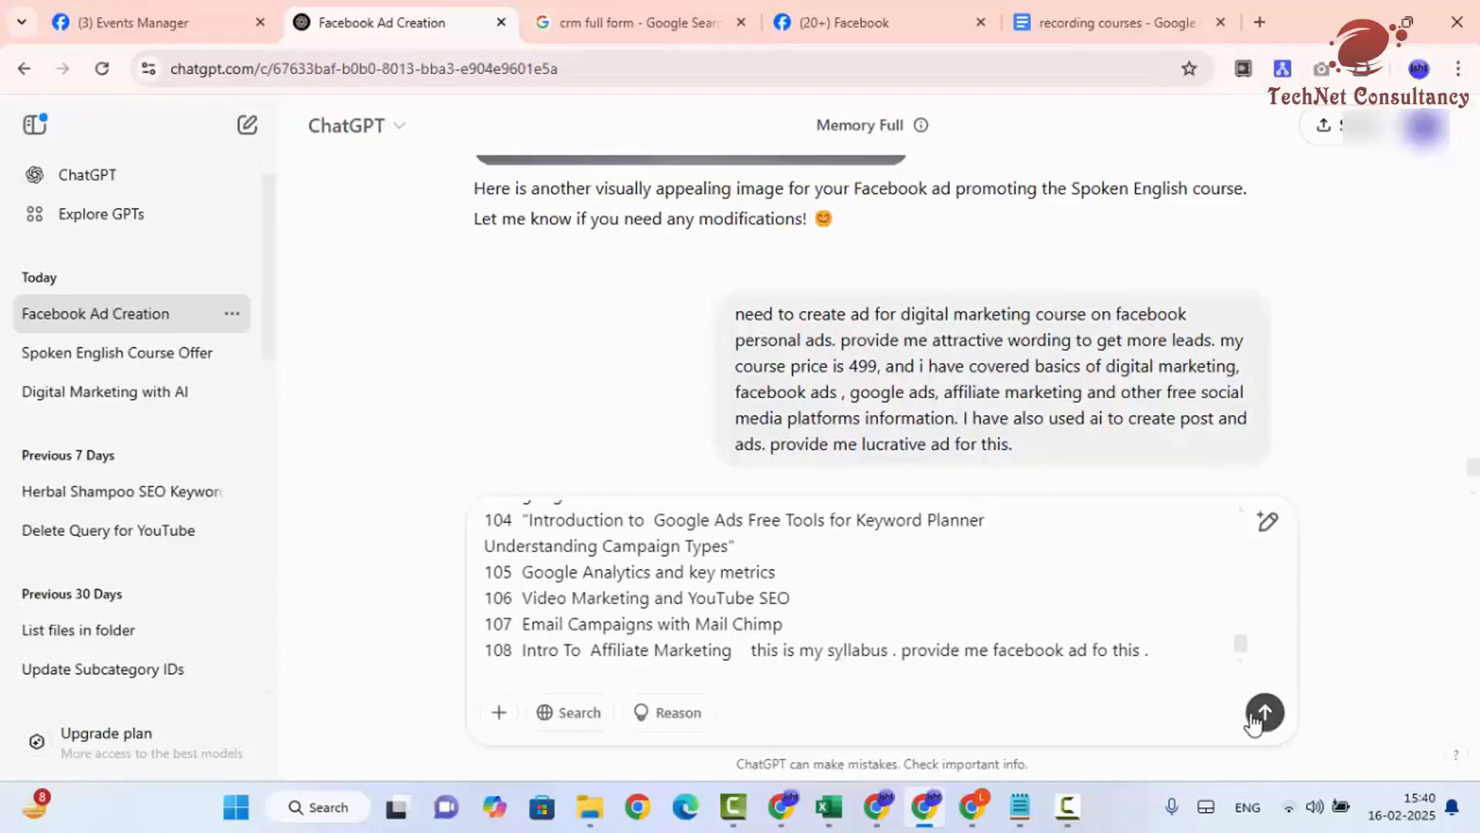
left_click(1252, 718)
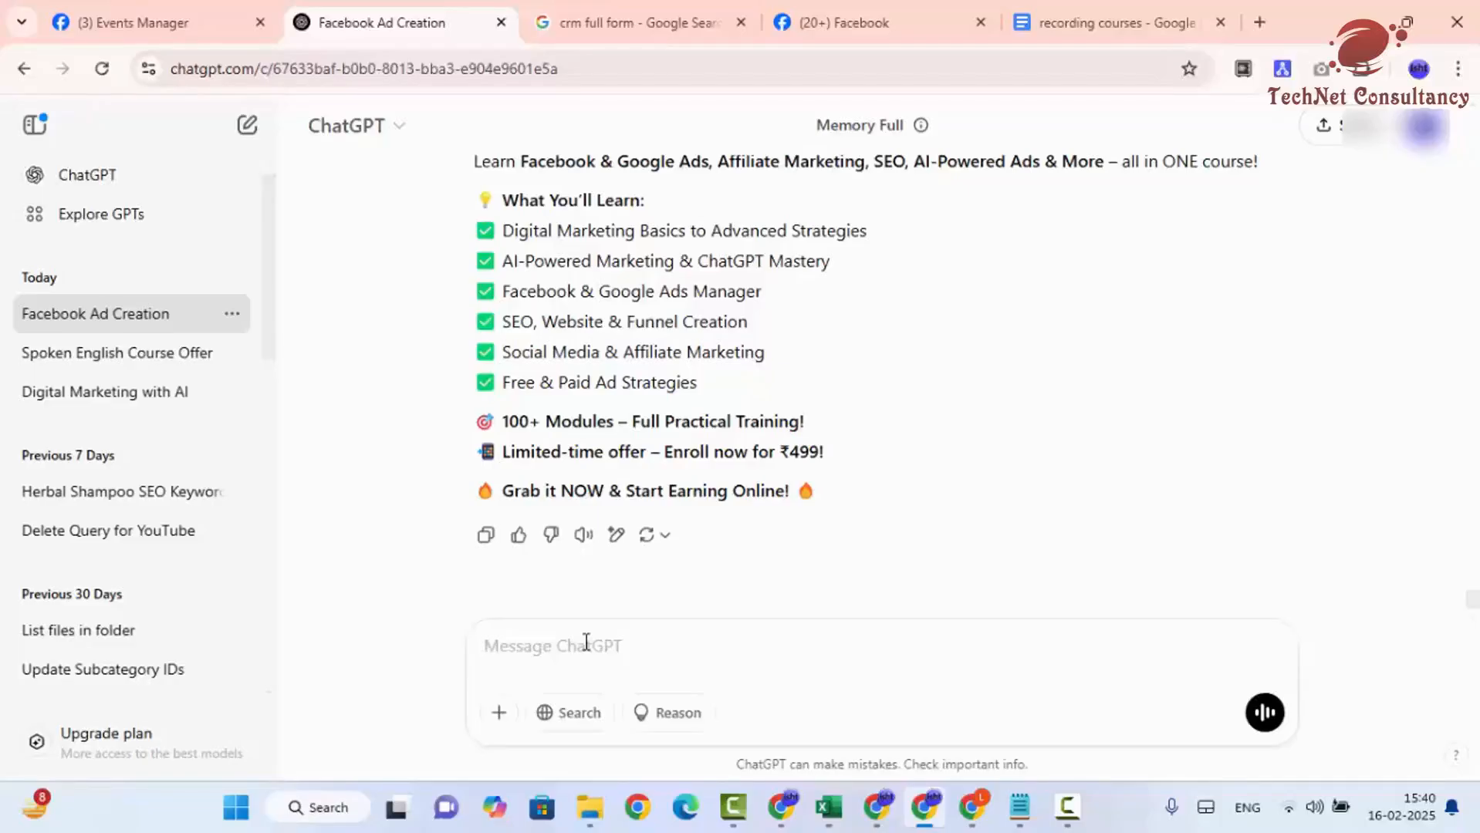
Ask ChatGPT to "provide another version and more description" of the digital marketing course ad.
type("provide another vers")
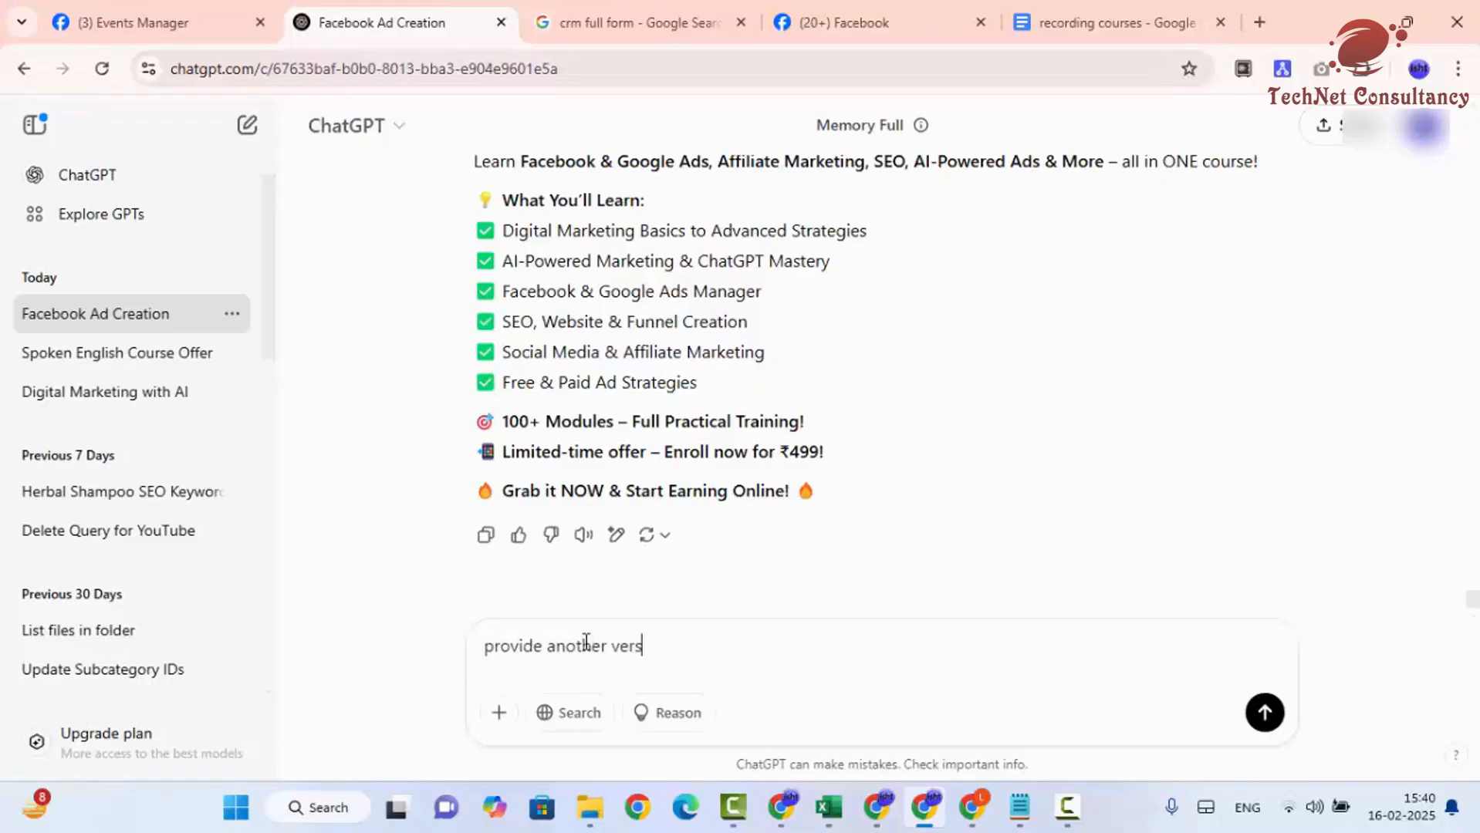
type("ion and more description")
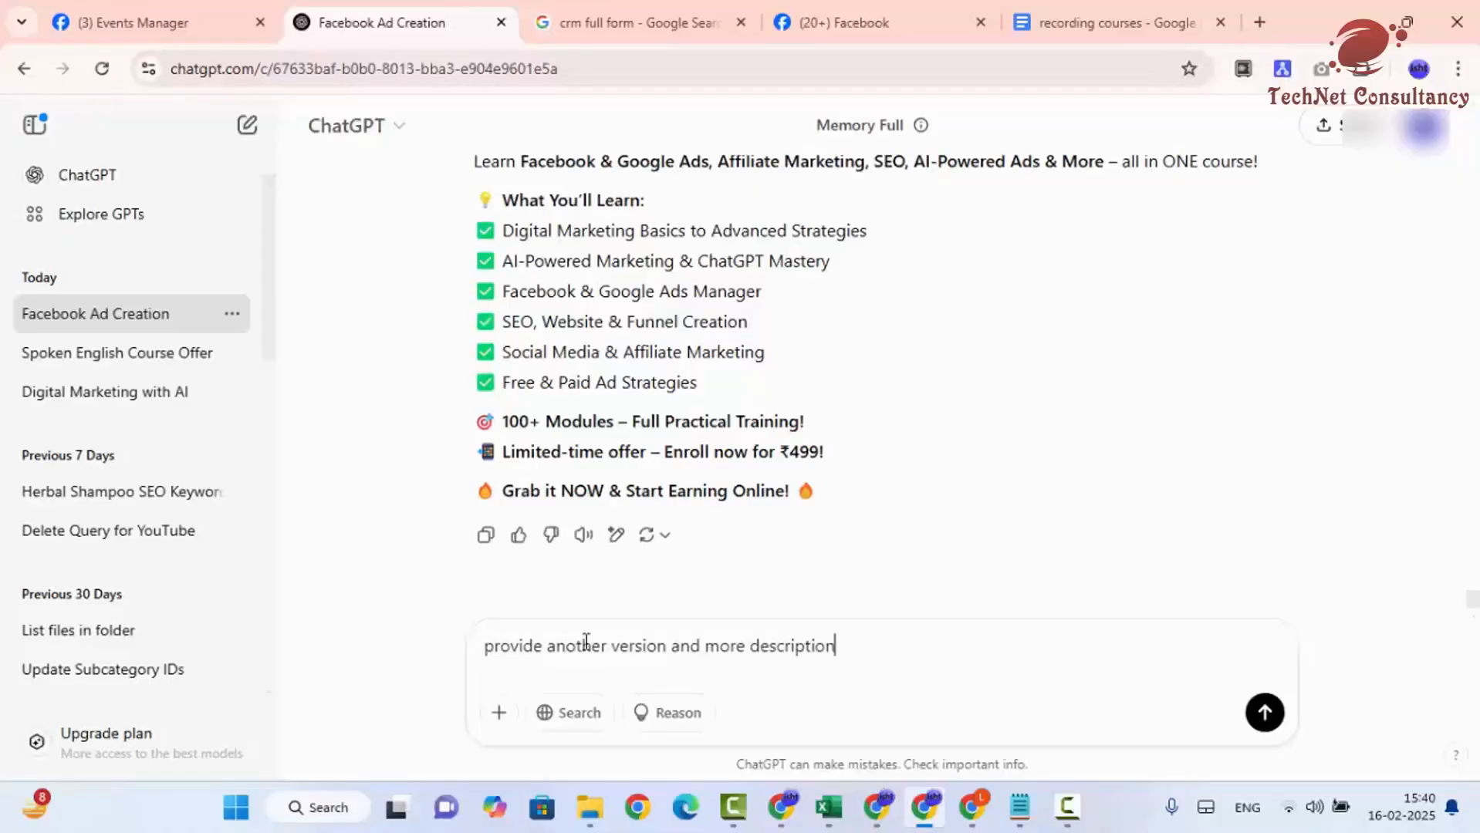
key("Return")
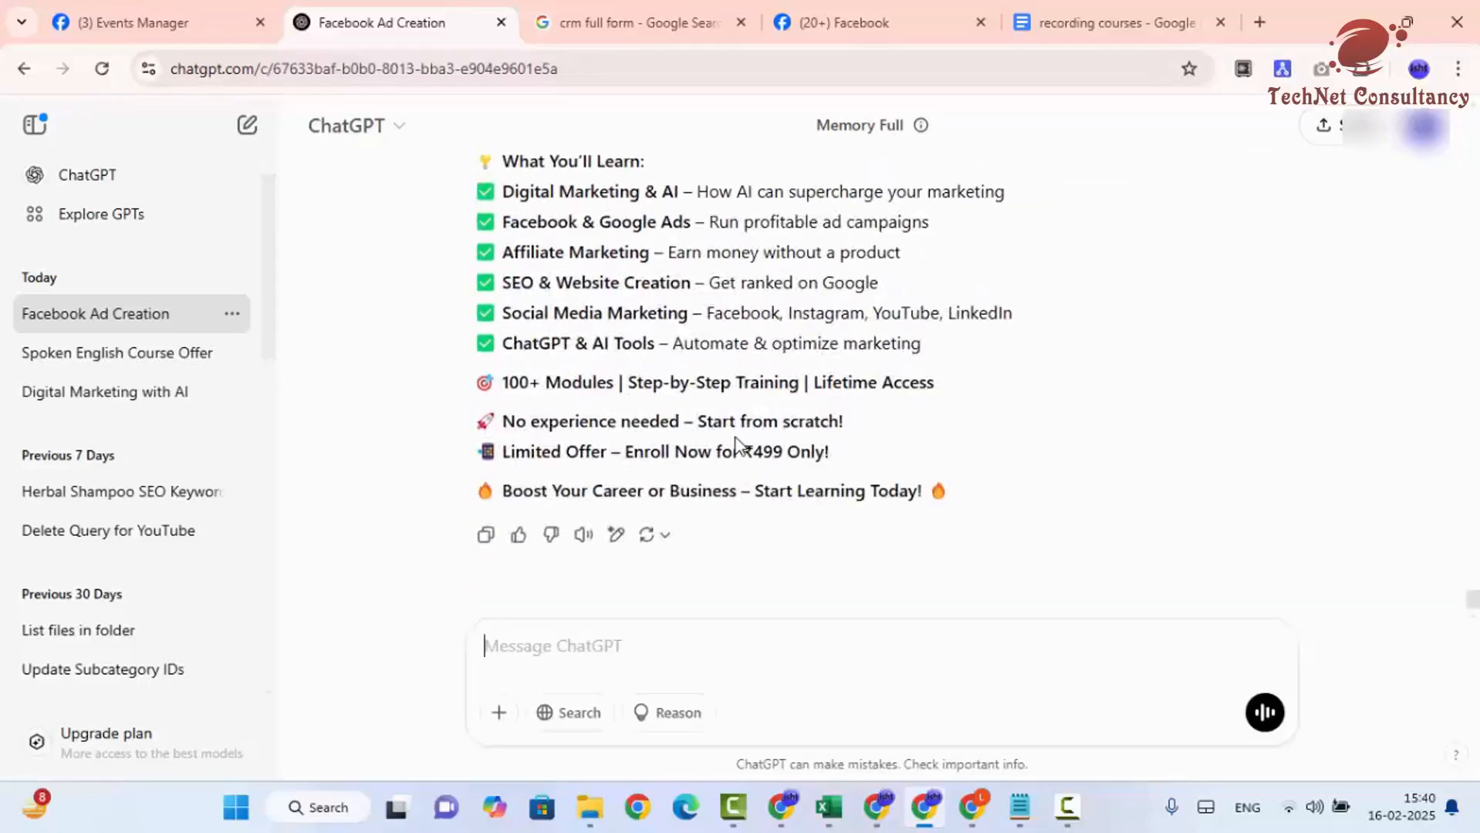
Look over the more descriptive ad copy and ask ChatGPT to provide it in Hindi also.
scroll(595, 374, "up", 2)
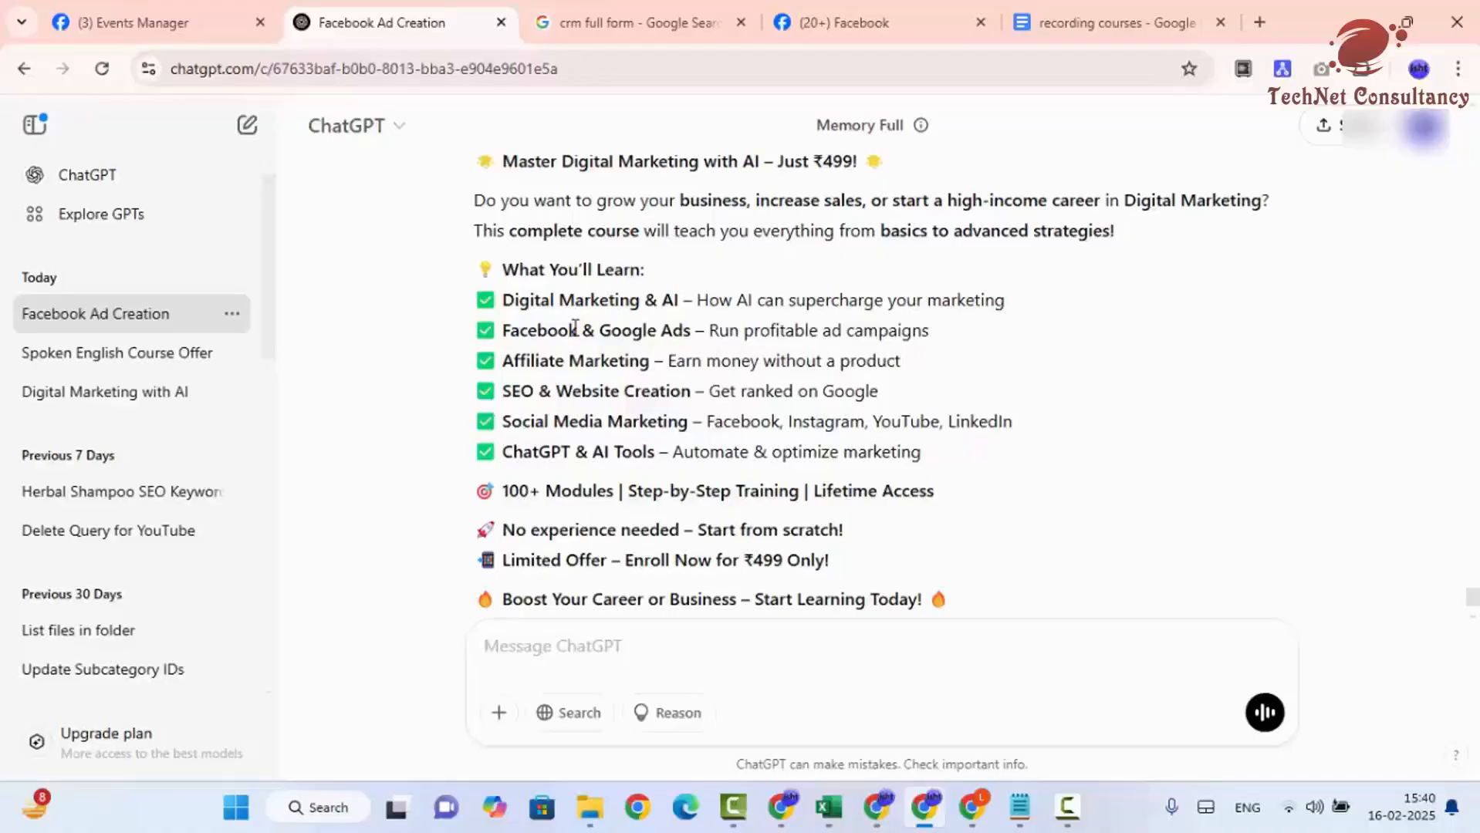
scroll(575, 331, "up", 2)
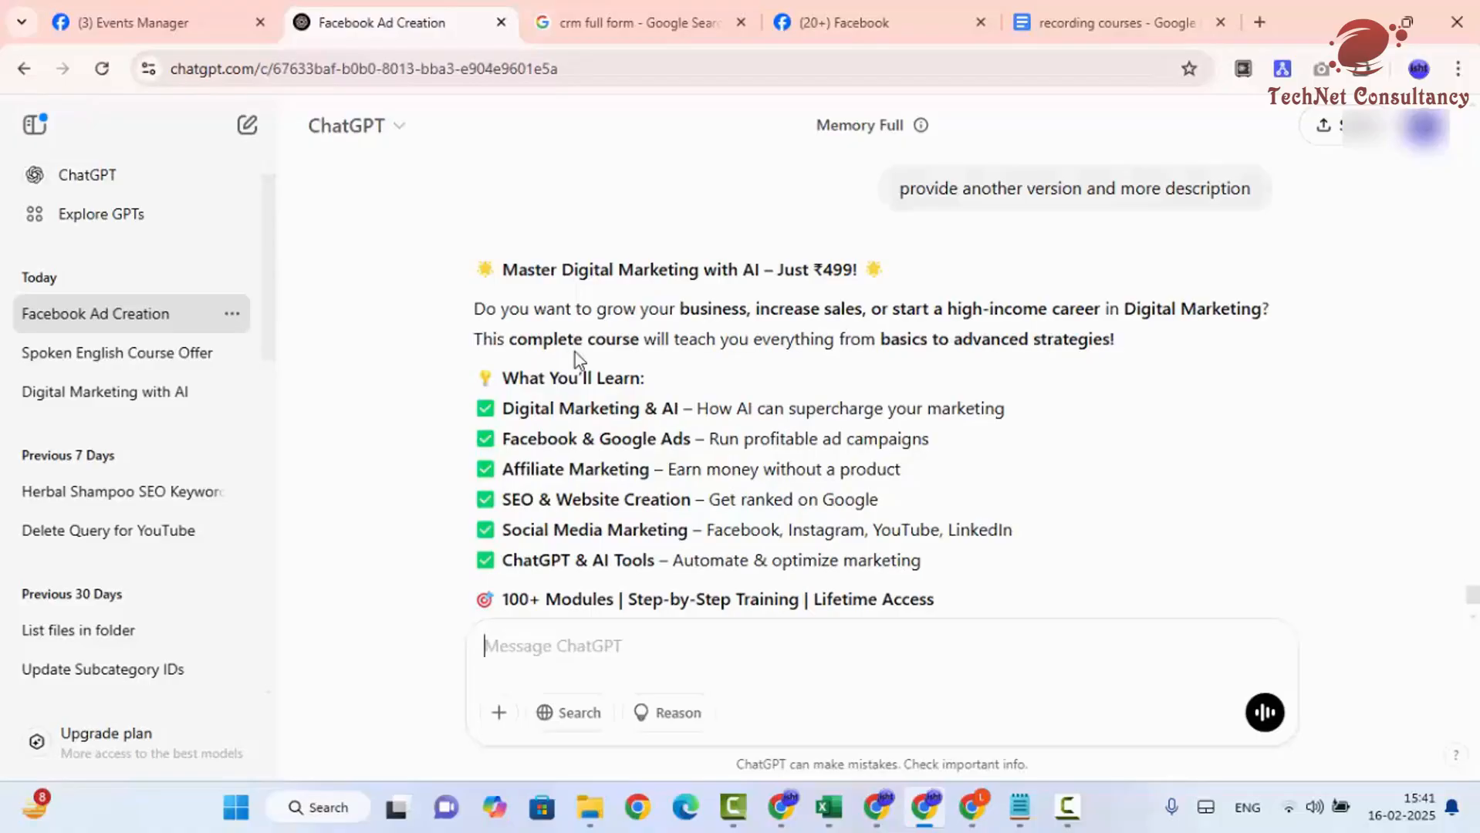
scroll(574, 353, "down", 3)
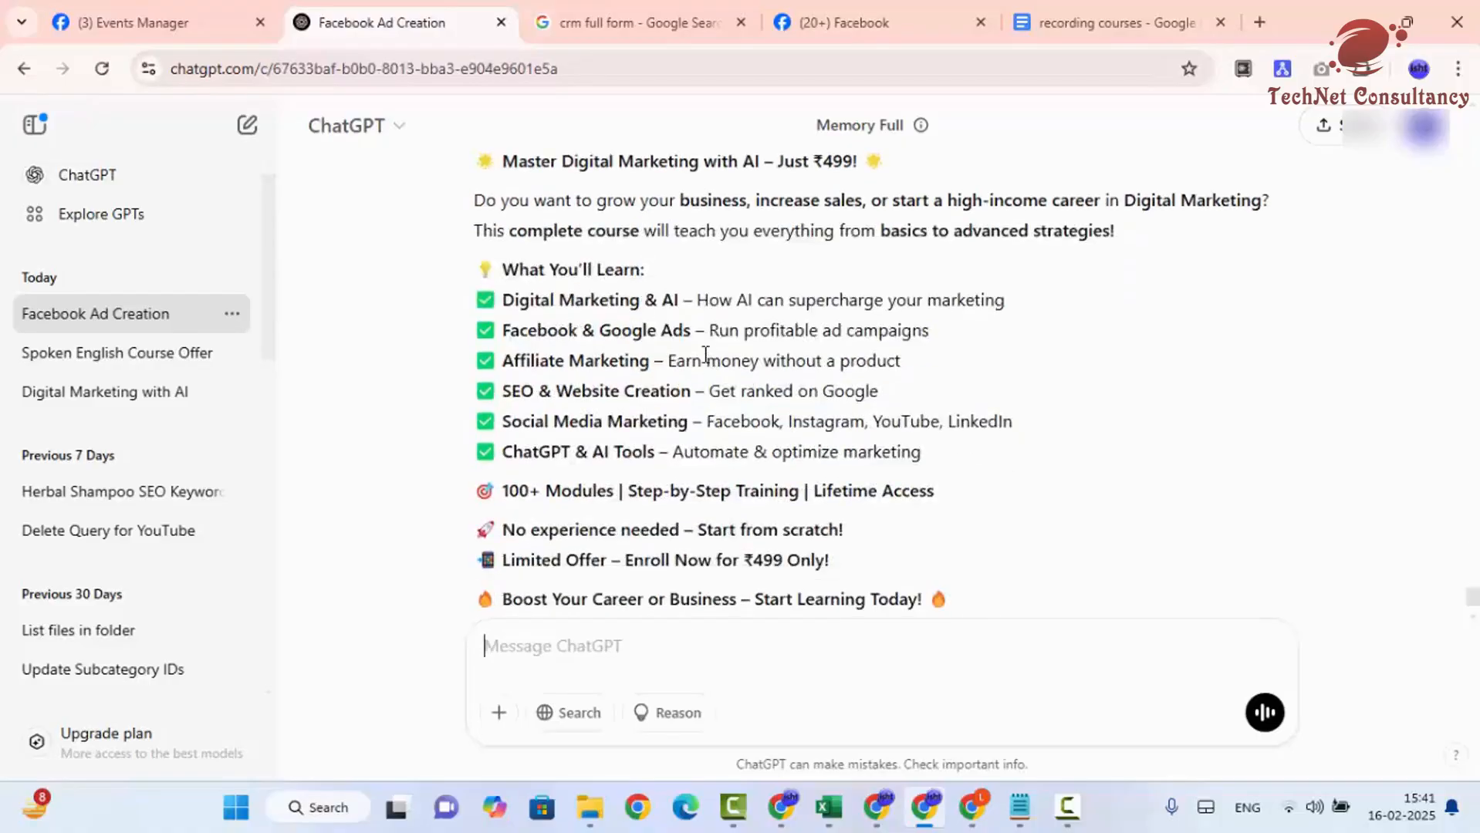
scroll(632, 370, "up", 4)
scroll(647, 411, "down", 4)
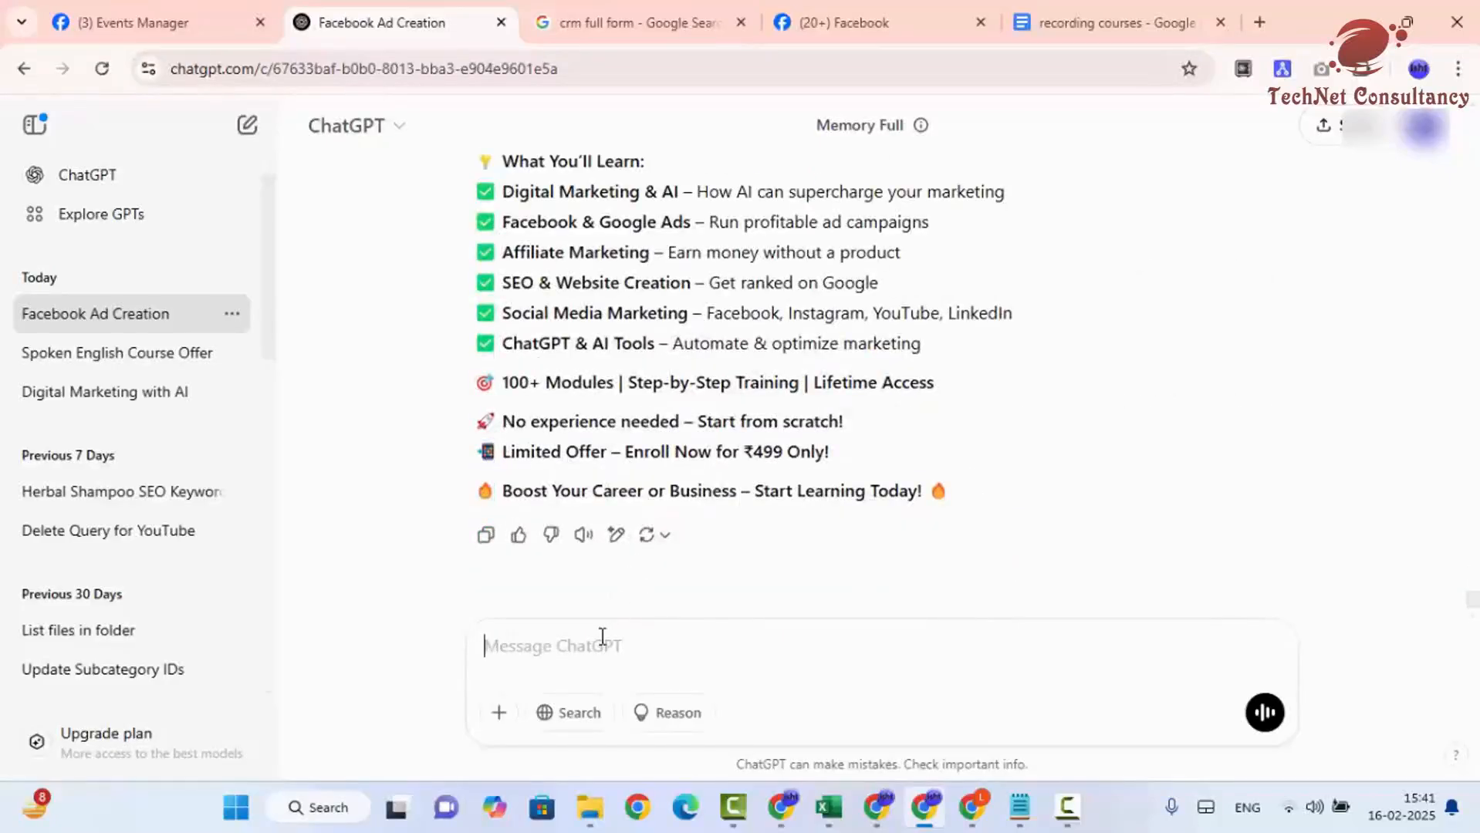
type("provide ")
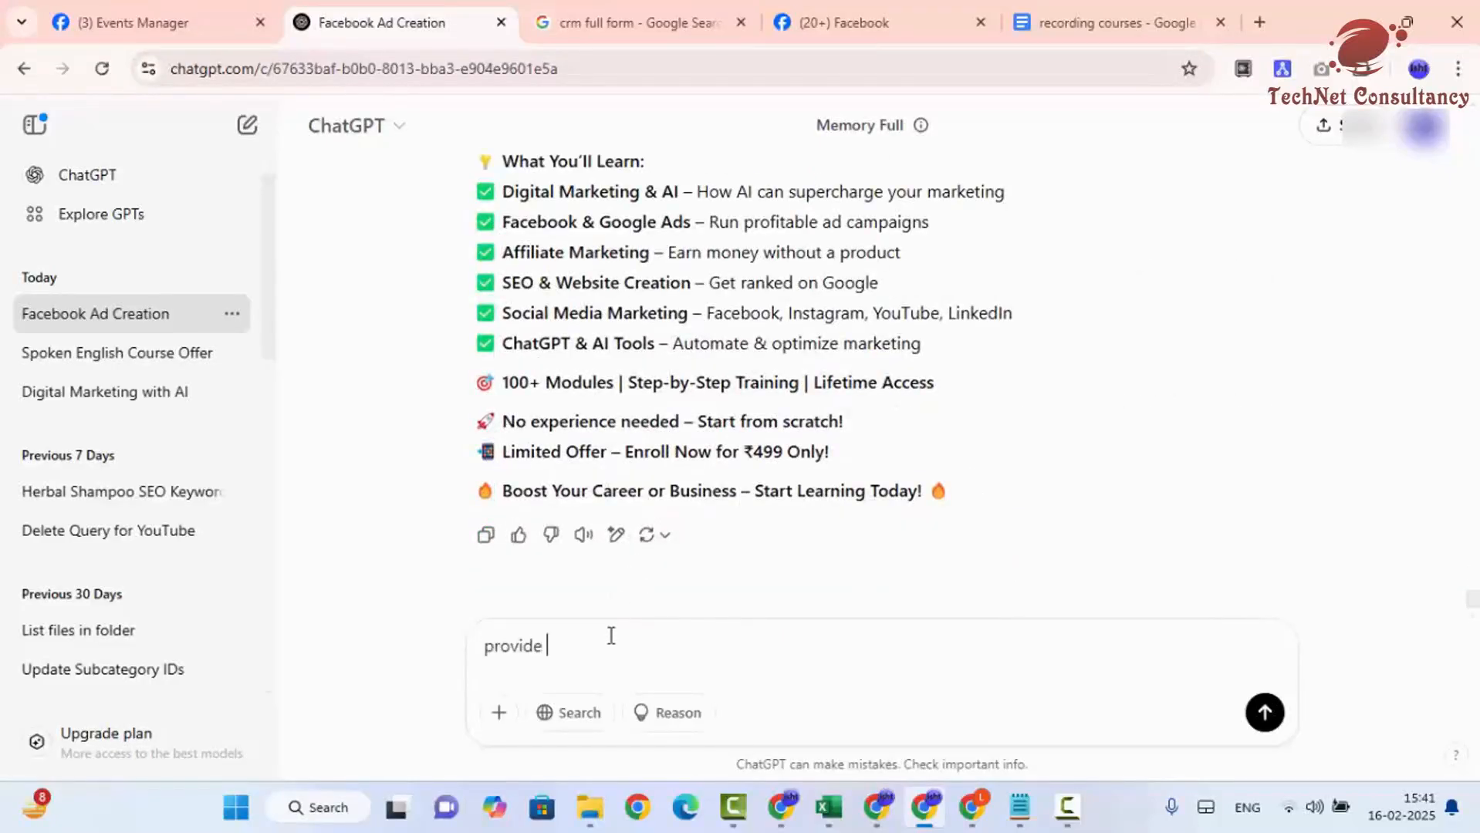
type("me hindi also fo")
key("Return")
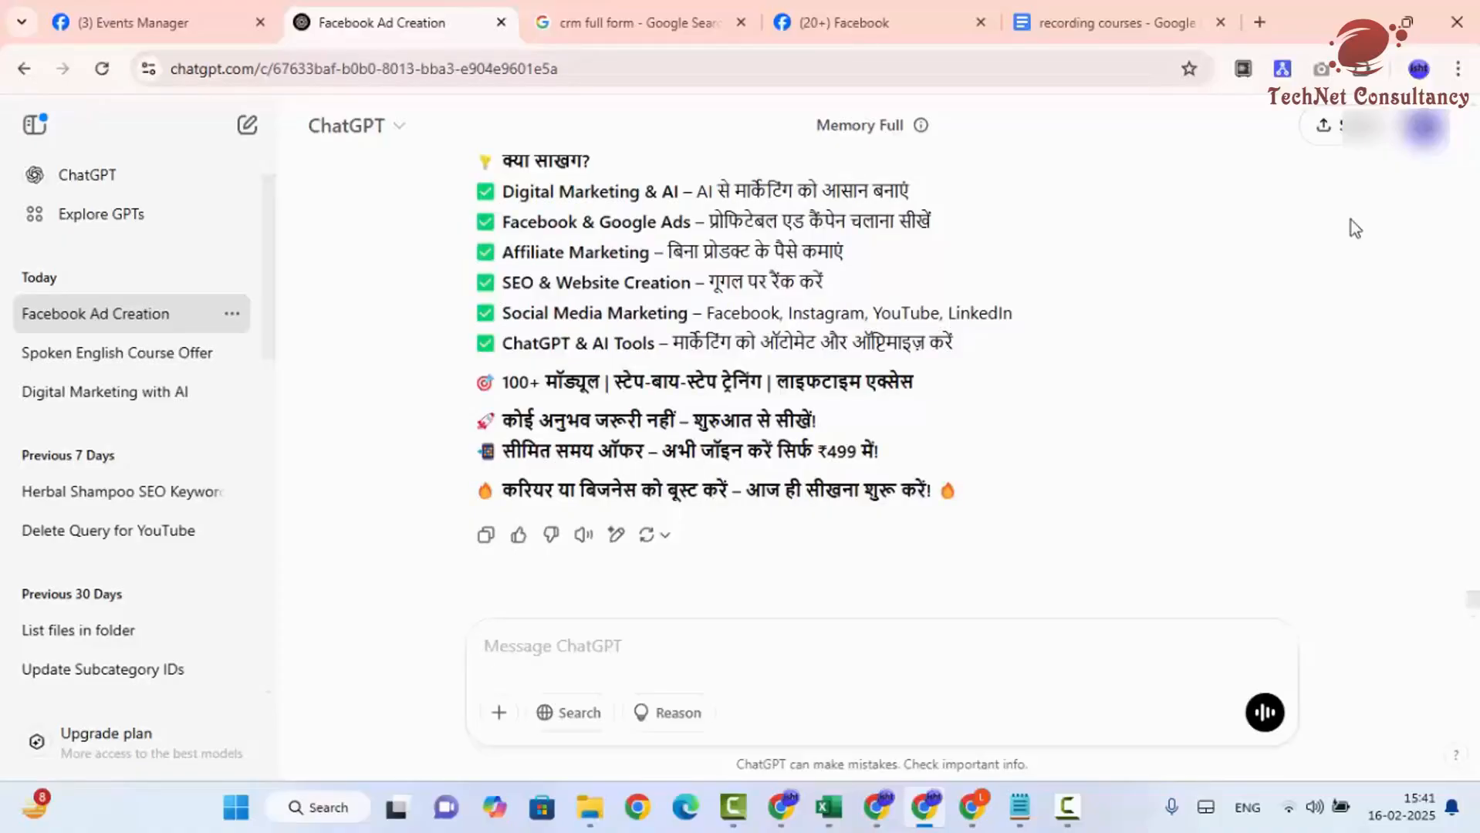
Send the follow-up request "provide me general terms in english and rest in hindi" for the ad copy.
type("pro")
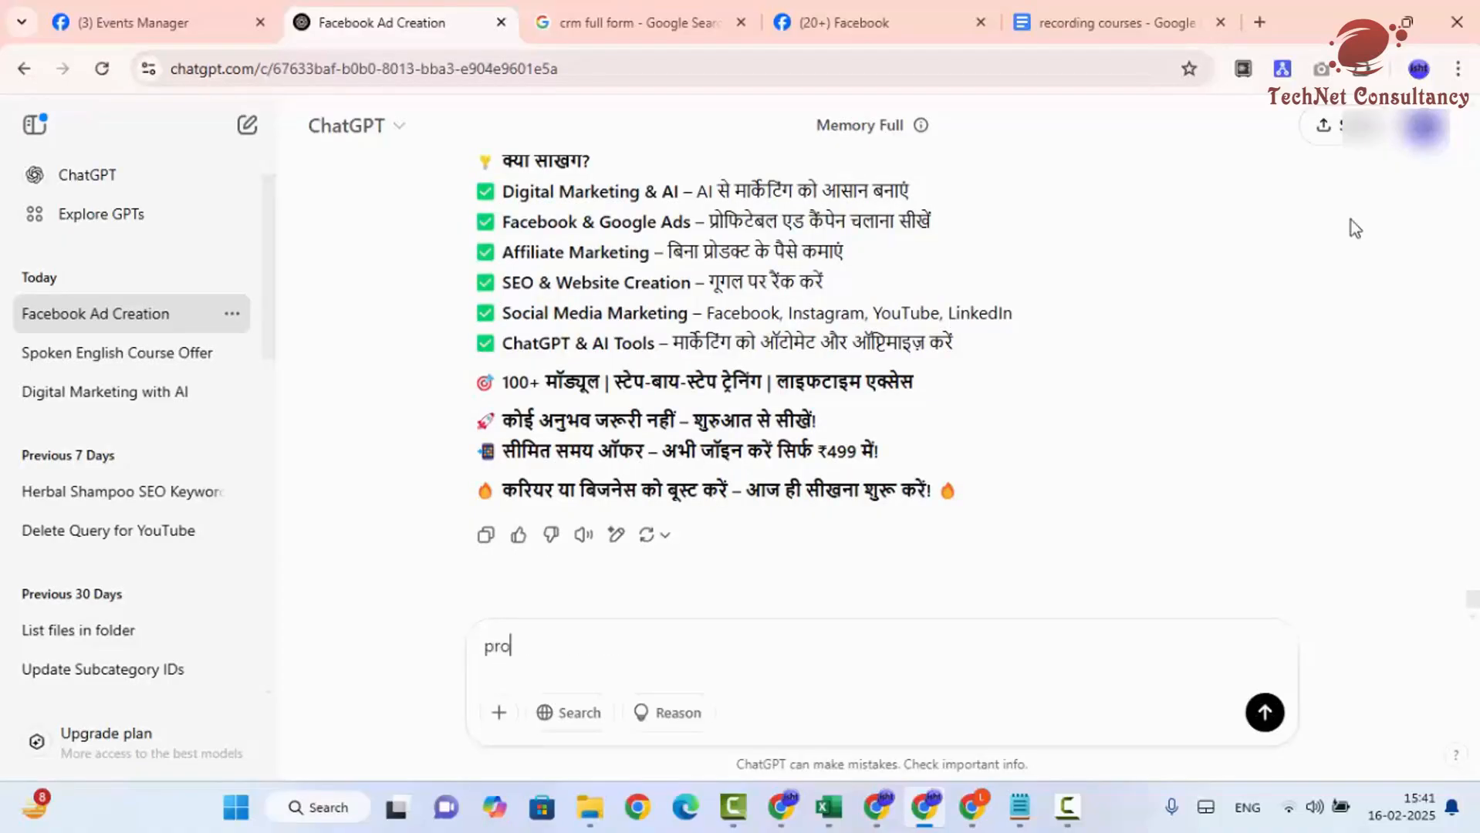
type("vide me general terms in ")
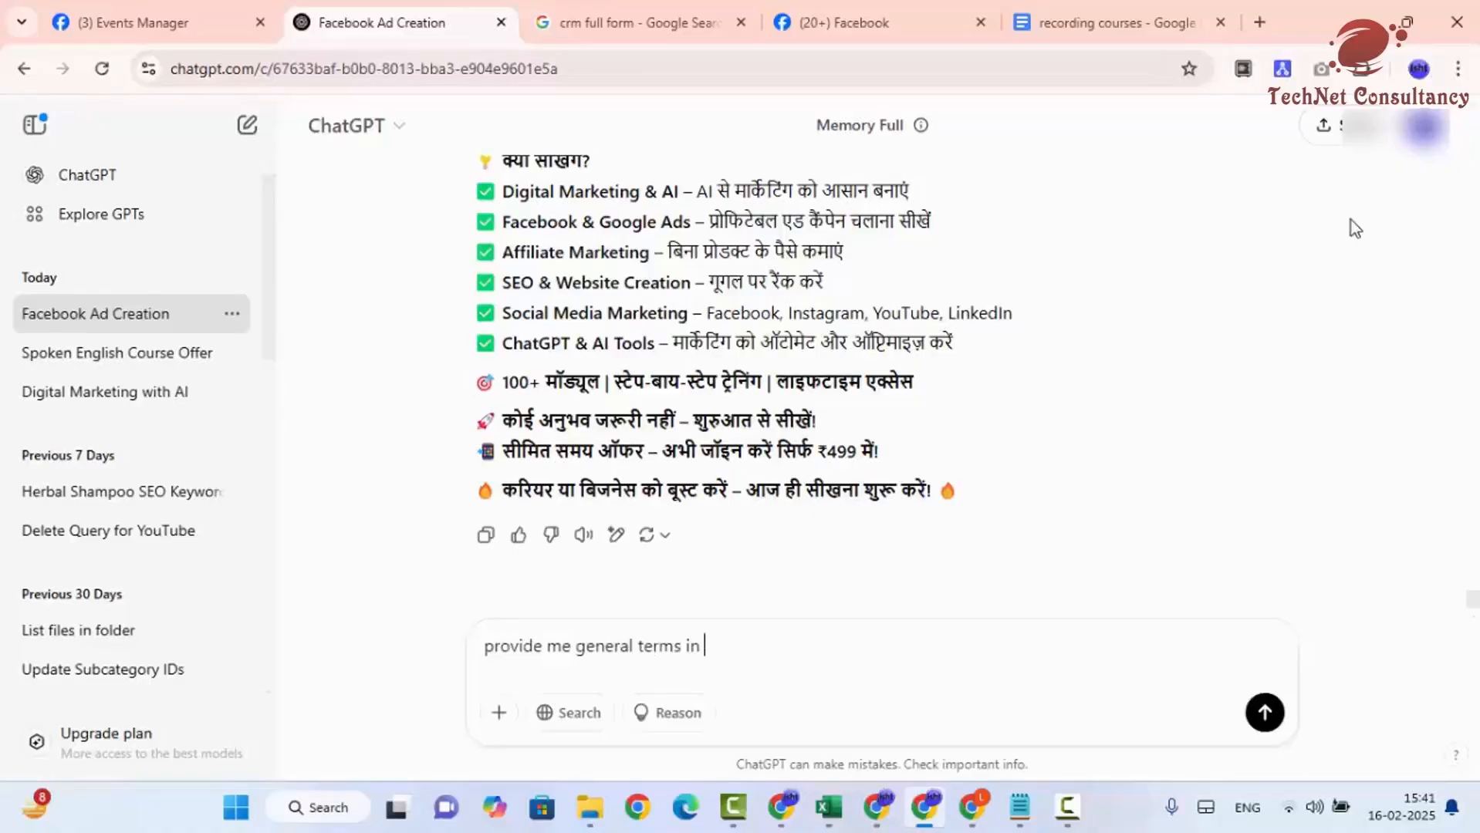
type("english and rest")
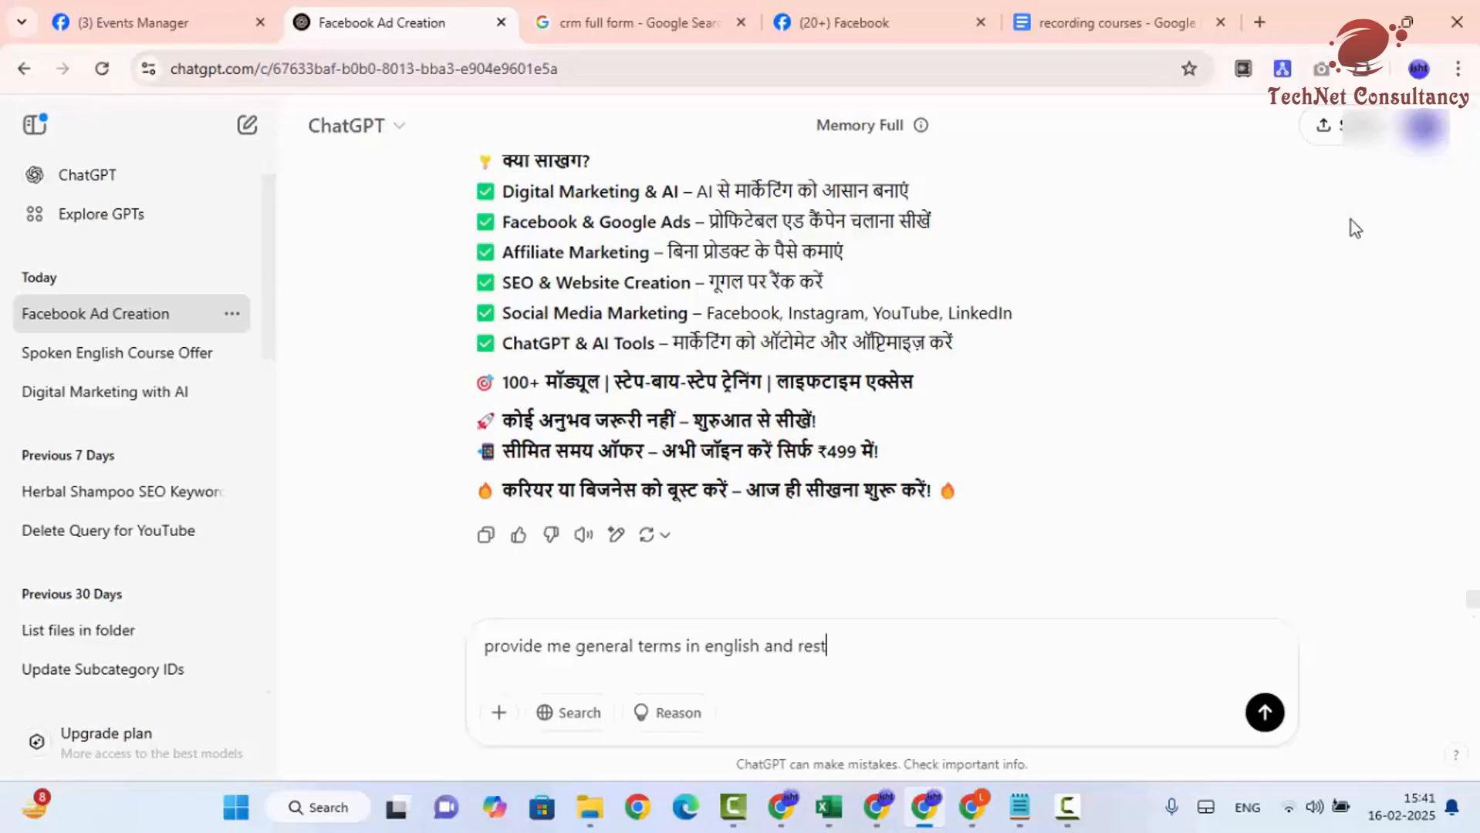
type(" in hindi")
key("Return")
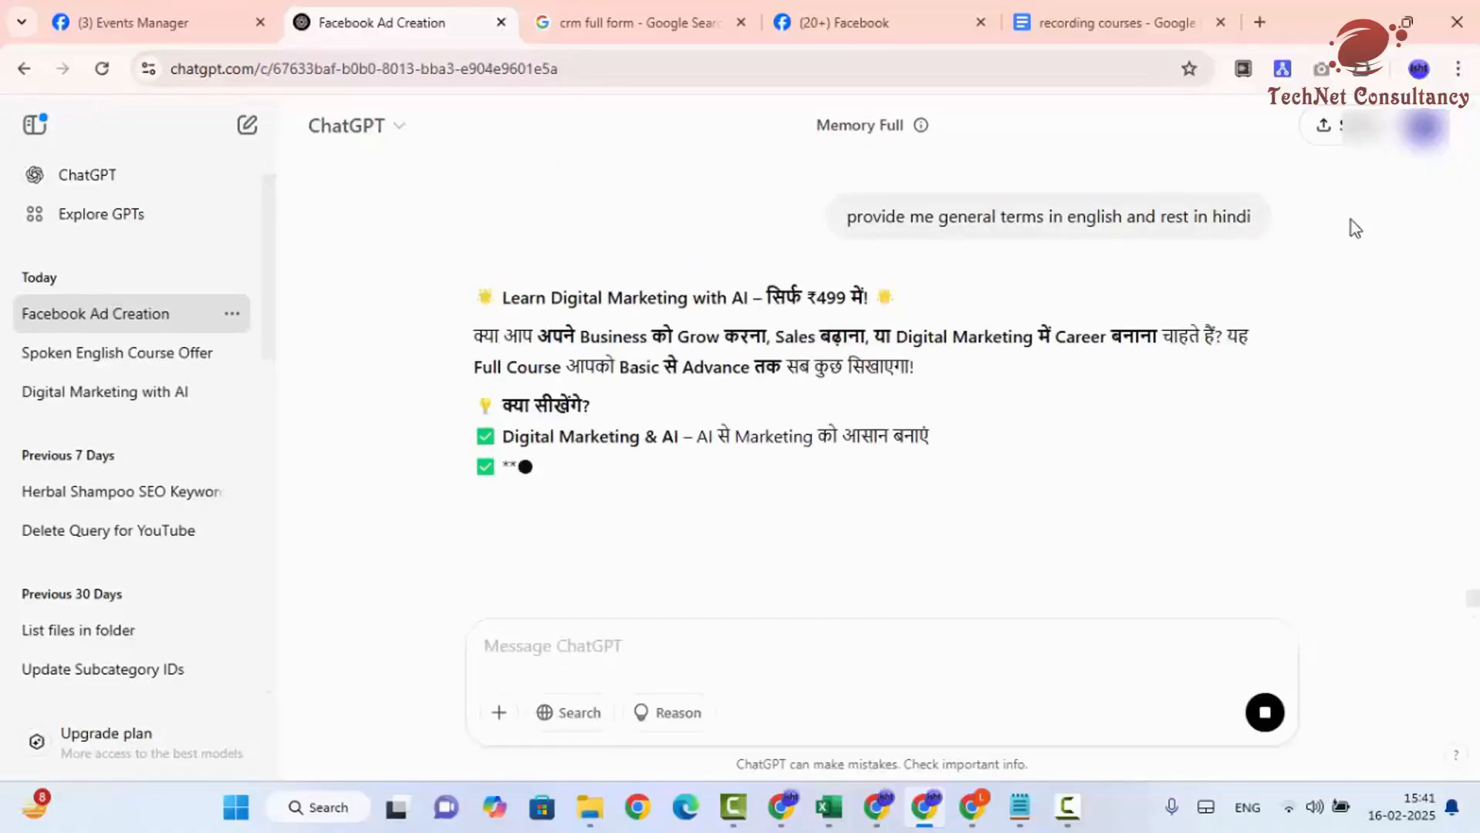
Look over the mixed Hindi and English ad copy and ask ChatGPT for an attractive image to match it.
scroll(772, 580, "down", 2)
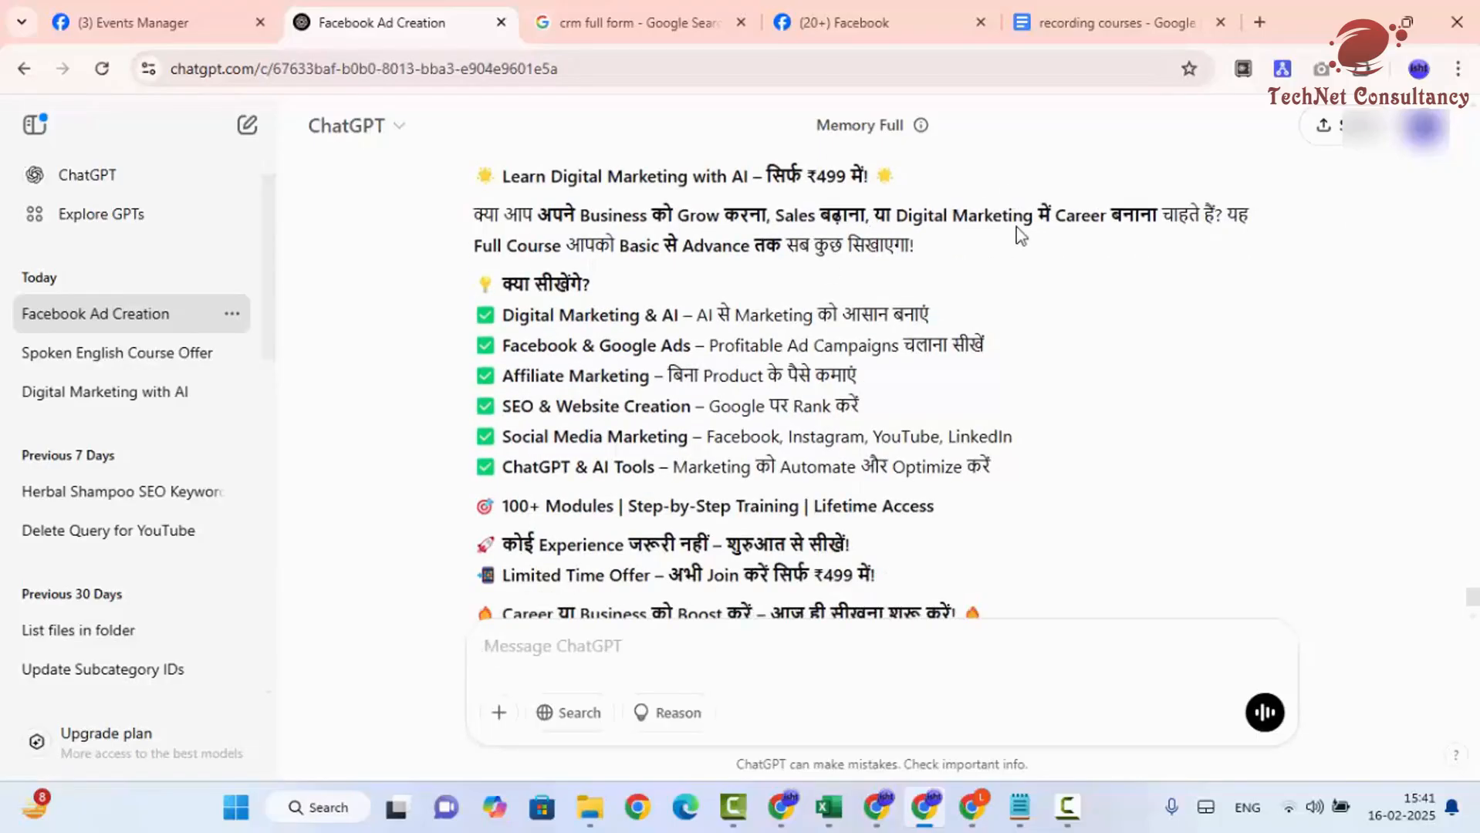
scroll(799, 371, "down", 2)
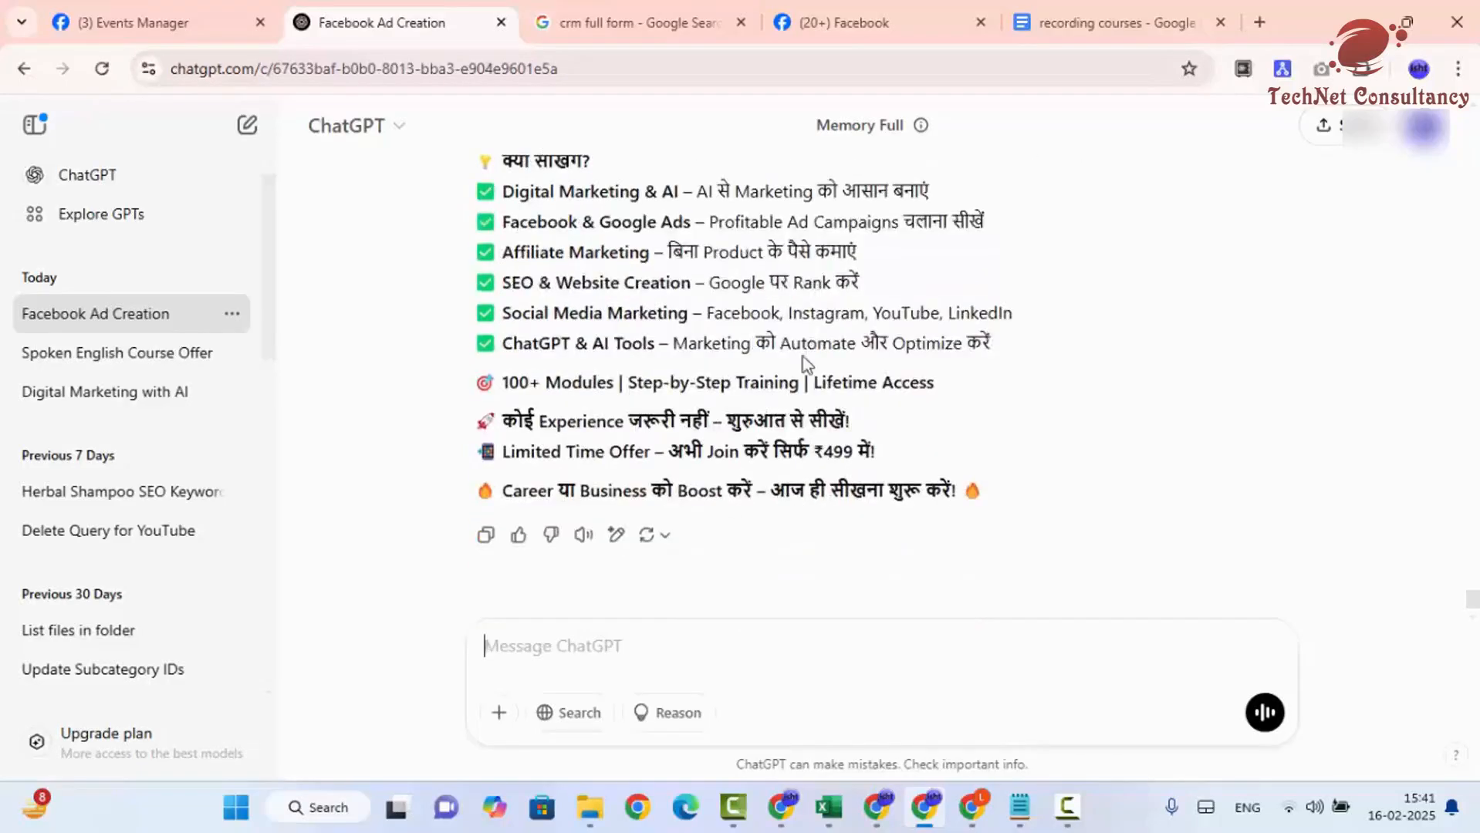
scroll(791, 409, "up", 2)
scroll(791, 409, "up", 5)
scroll(786, 416, "down", 2)
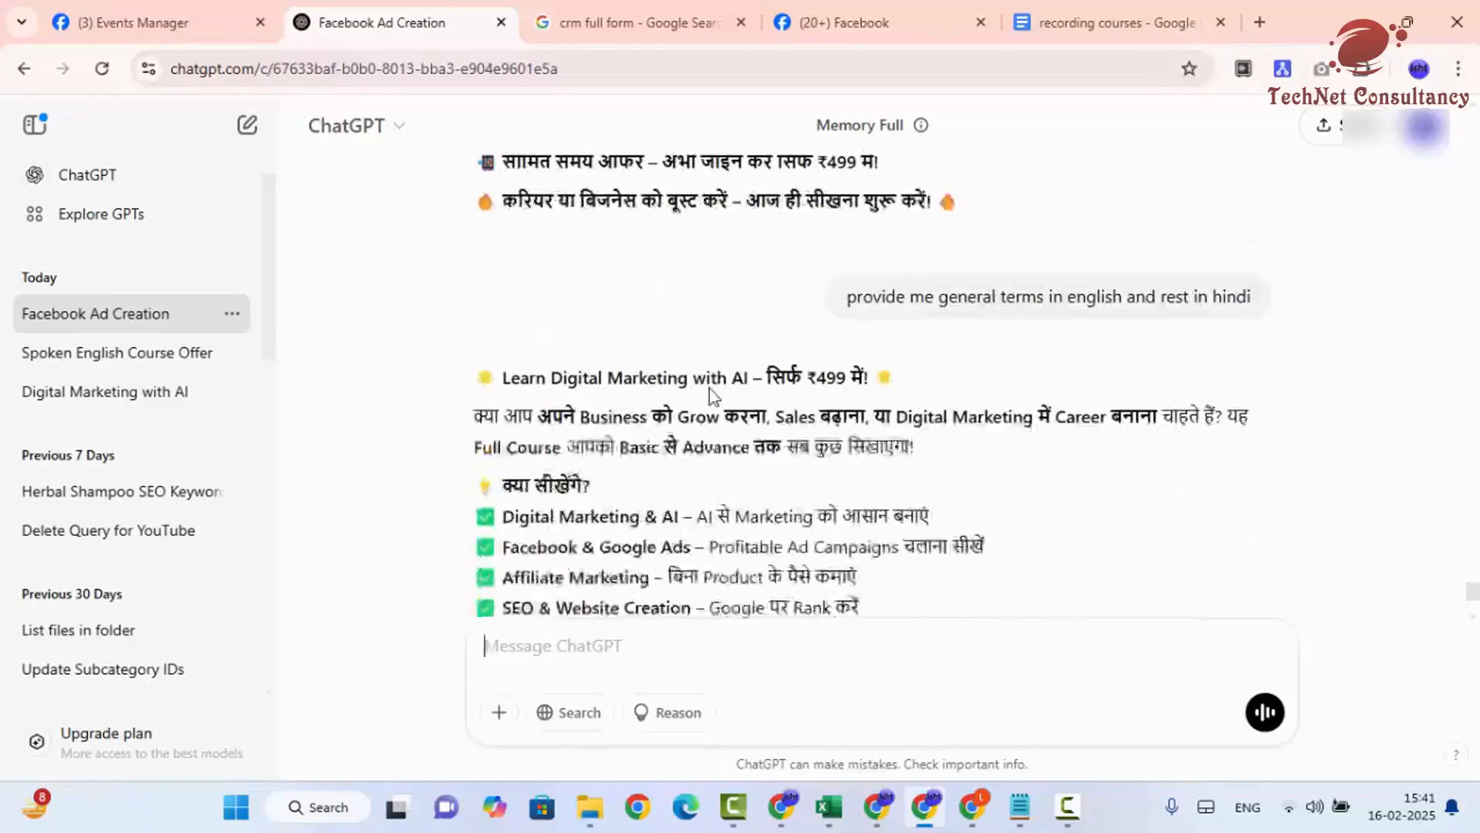
scroll(540, 428, "down", 5)
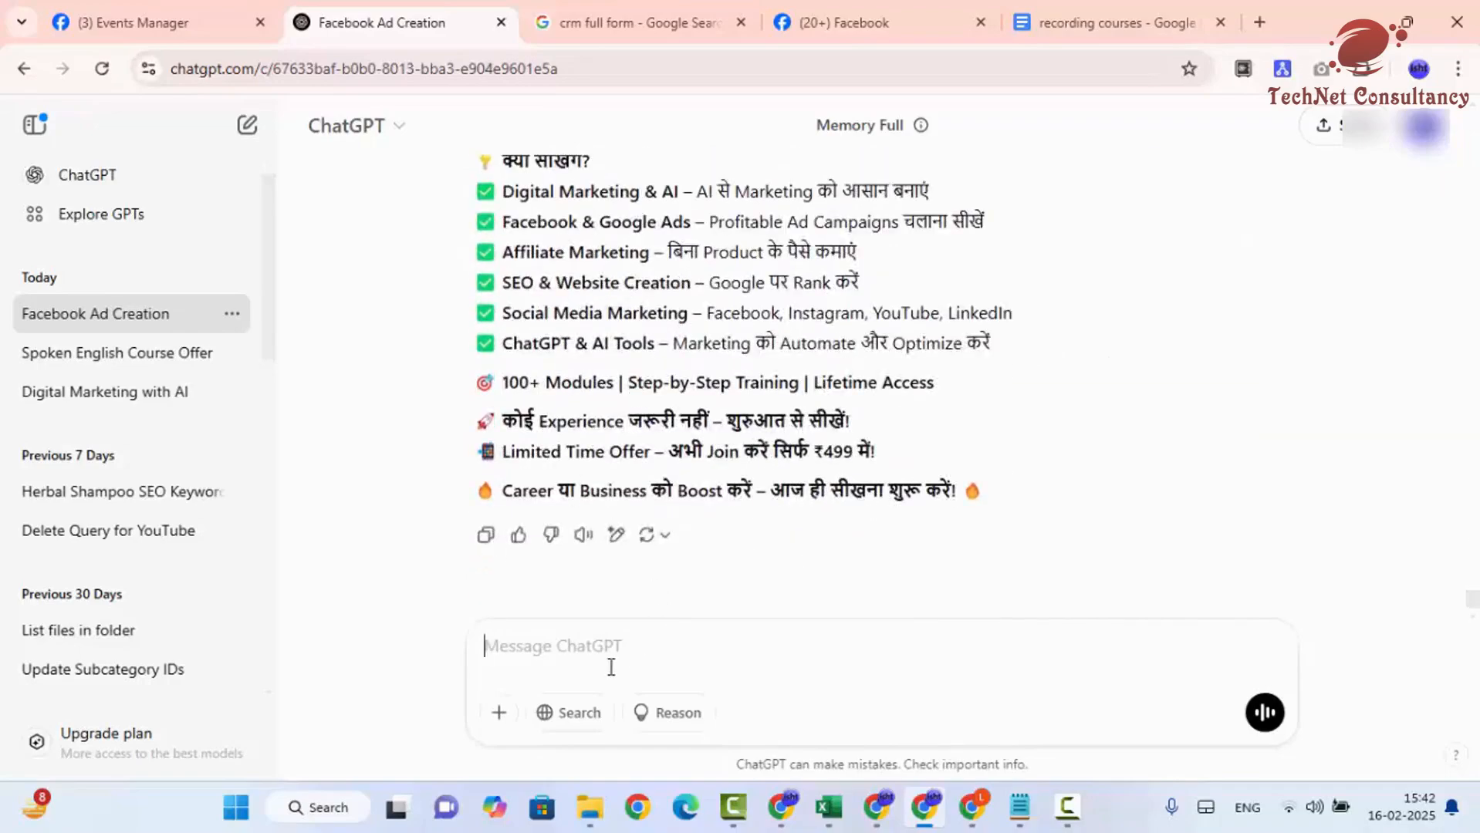
type("provide me ayt")
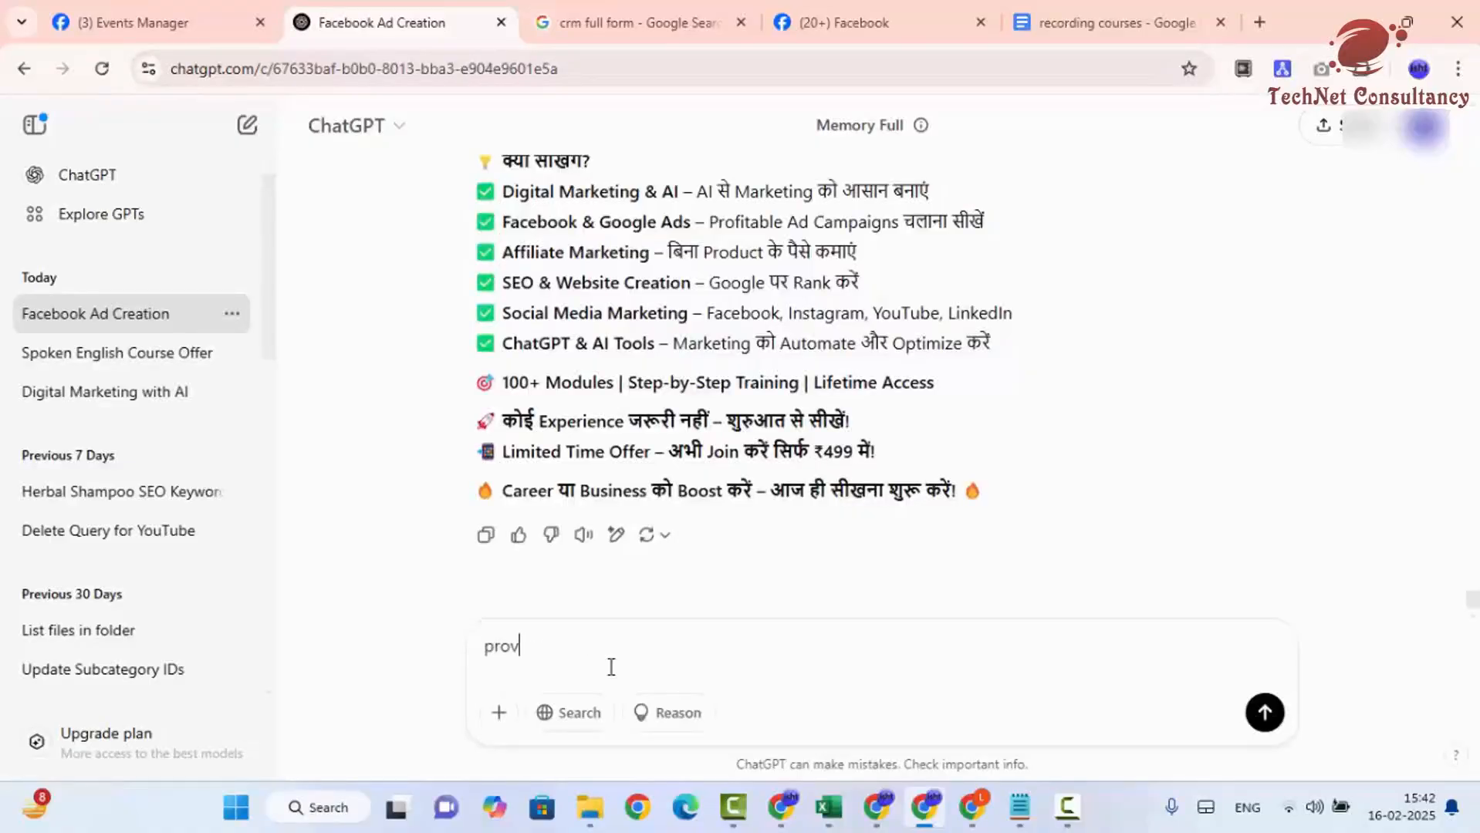
key("BackSpace")
key("BackSpace")
type("ttracive image for ")
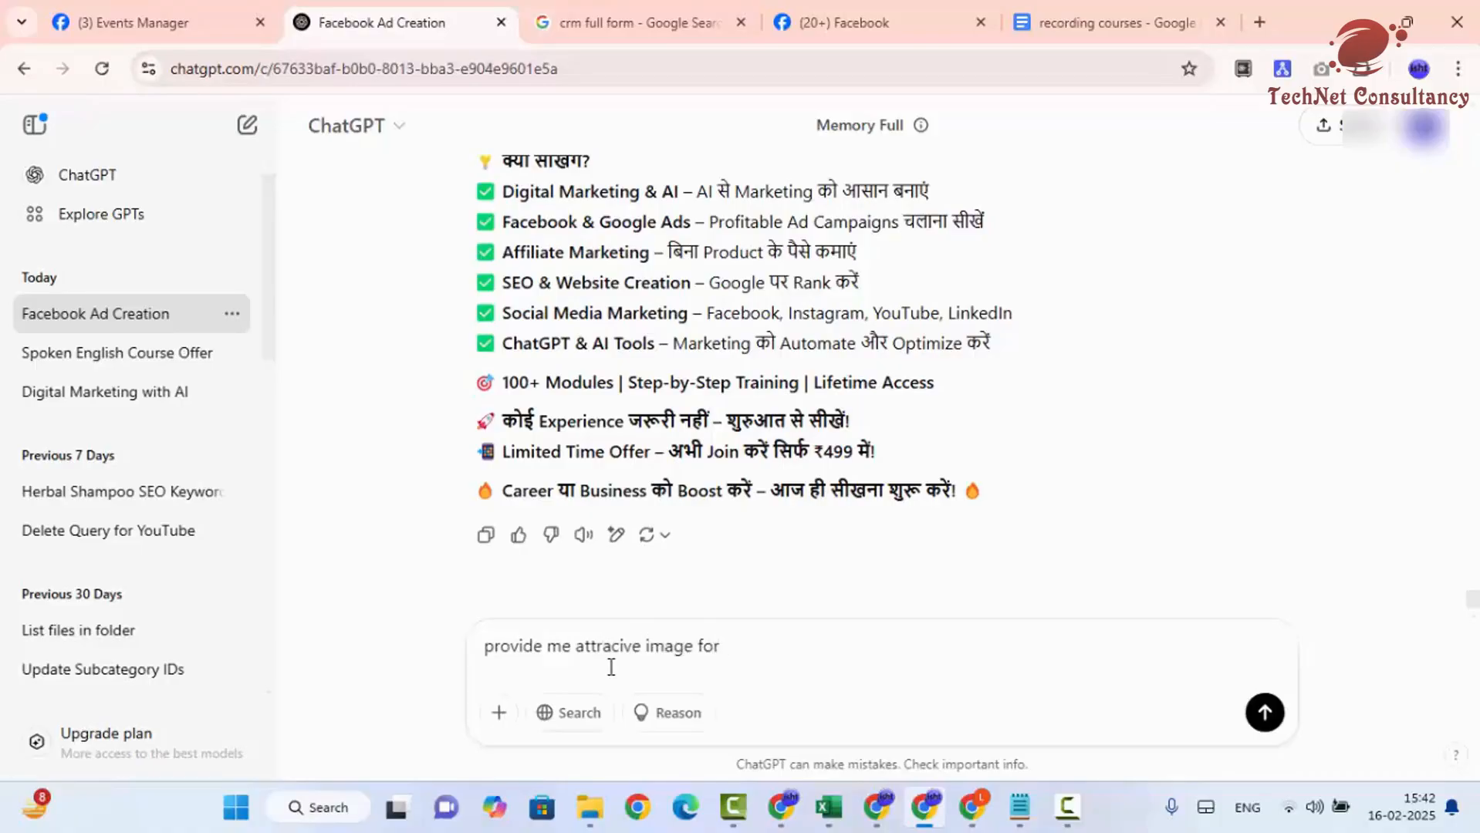
type("this")
key("Return")
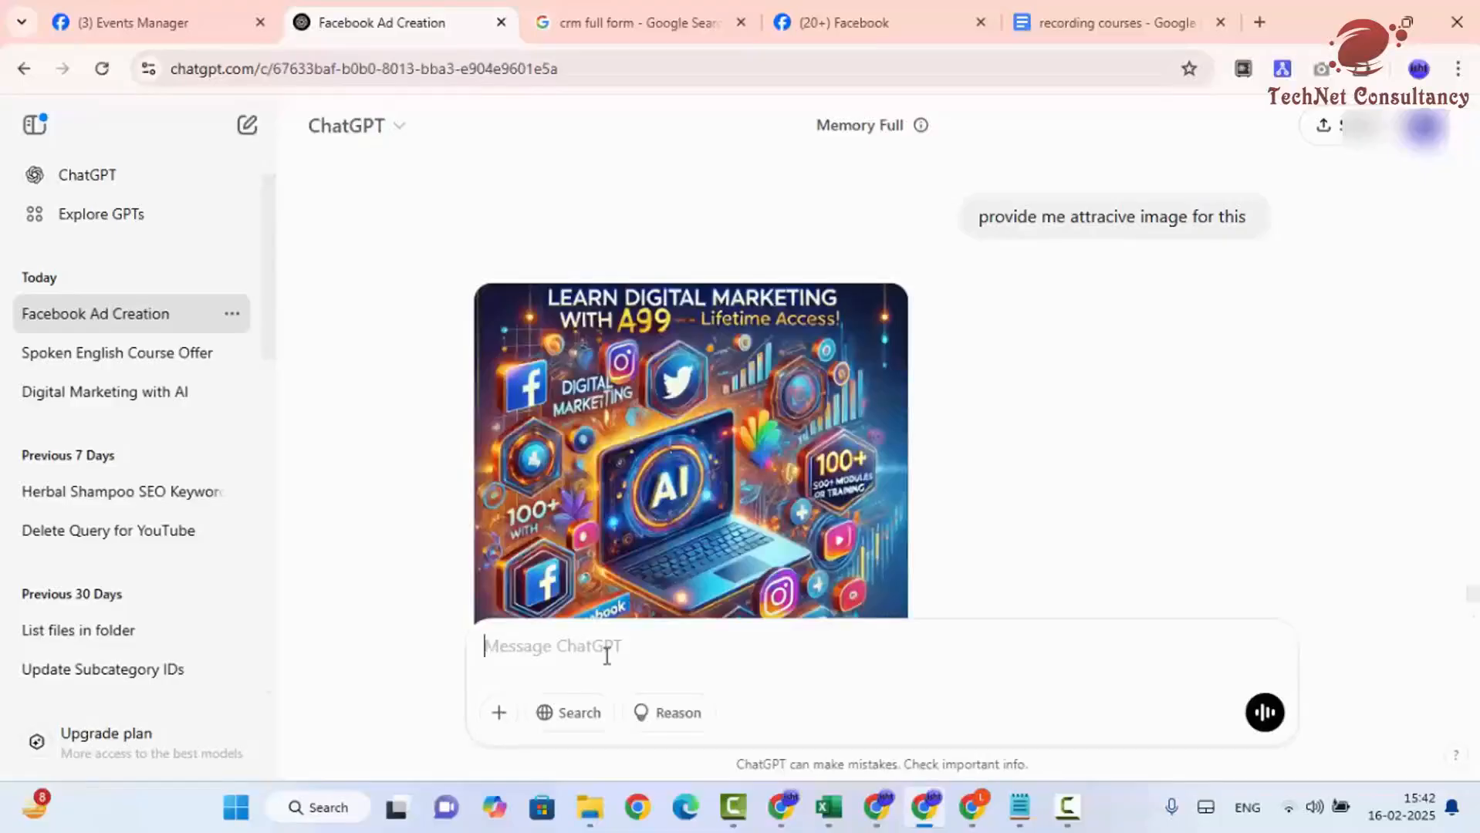
Examine the generated digital marketing course ad image, from its headline down to the caption beneath it.
scroll(1083, 380, "down", 3)
scroll(1065, 382, "up", 2)
scroll(1014, 407, "up", 1)
scroll(1011, 410, "down", 2)
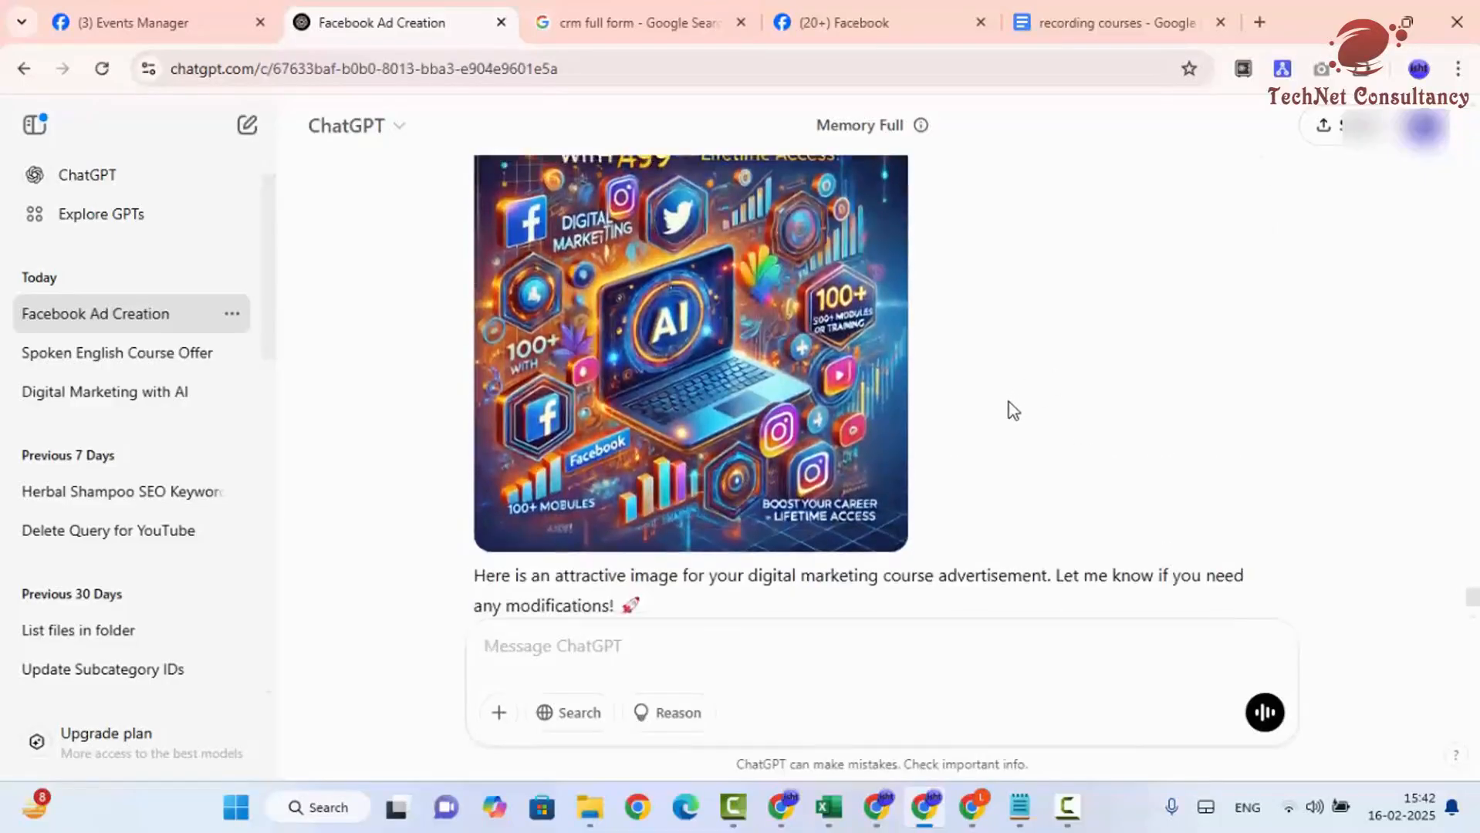
scroll(1012, 413, "up", 2)
scroll(1006, 405, "down", 2)
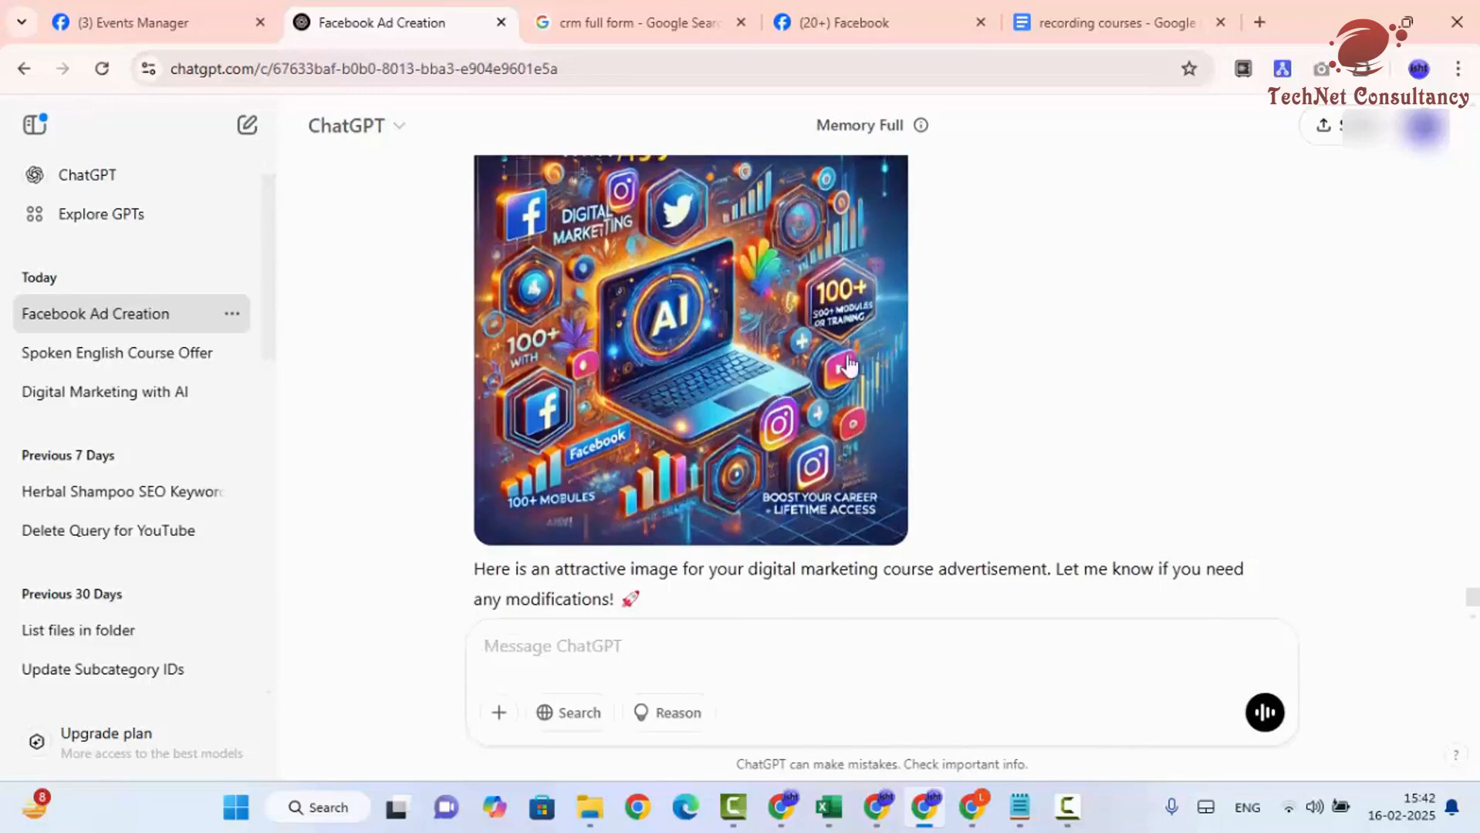
scroll(766, 394, "up", 2)
scroll(767, 394, "up", 1)
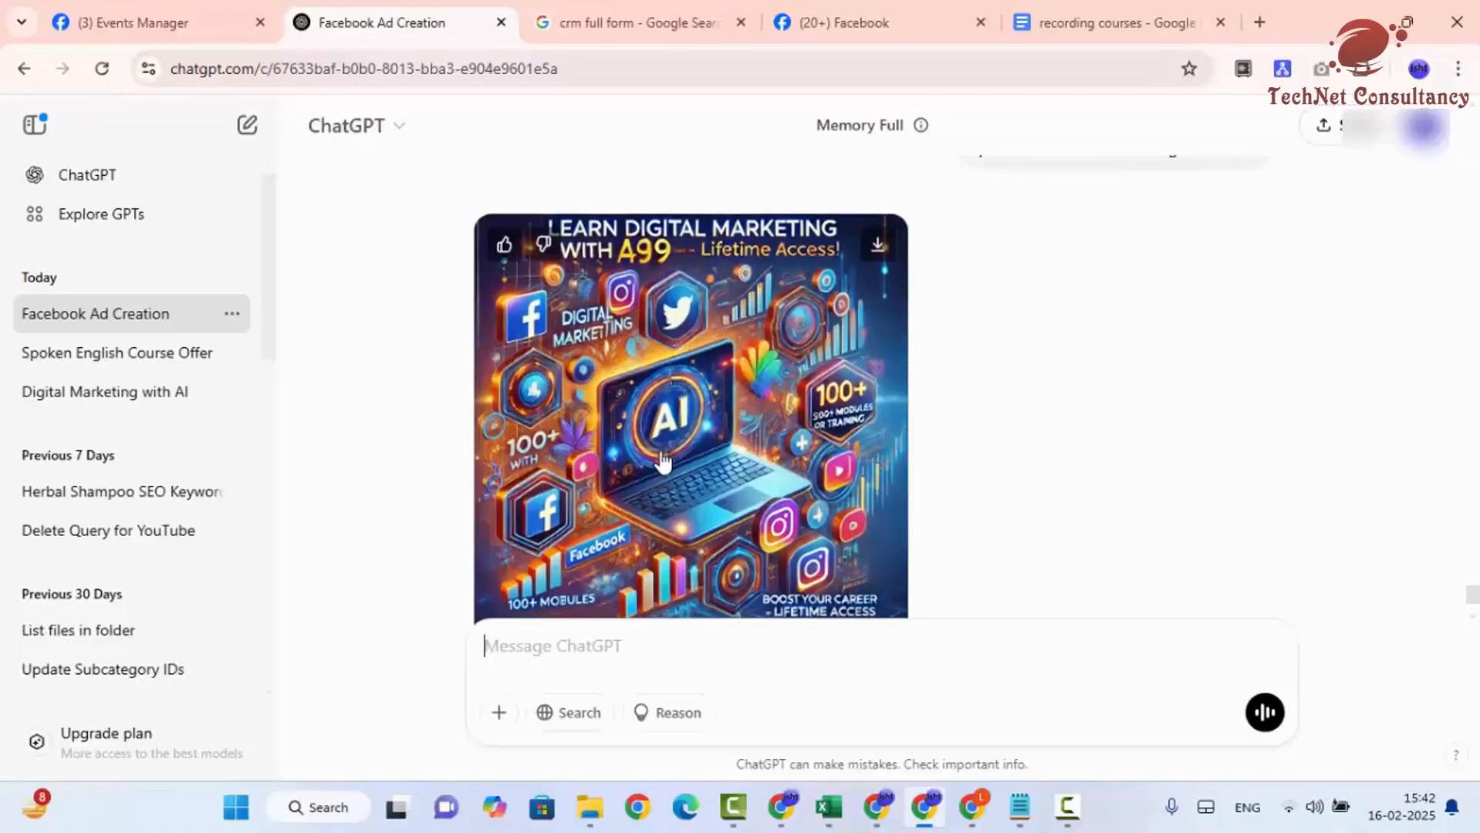
scroll(660, 463, "down", 2)
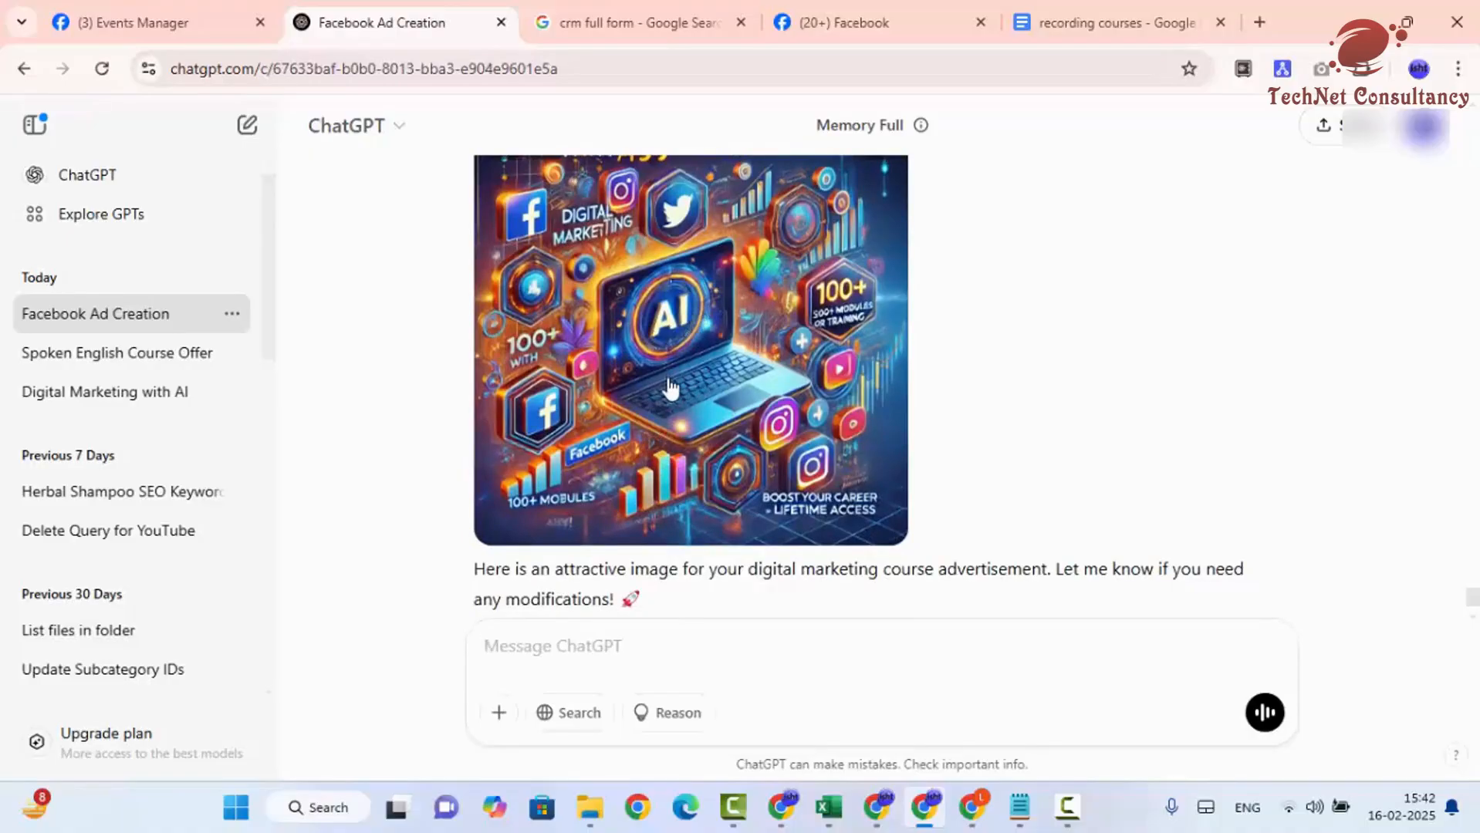
Download the generated digital marketing course ad image and save it as a WEBP file in the Downloads folder.
scroll(668, 390, "down", 2)
scroll(880, 362, "up", 4)
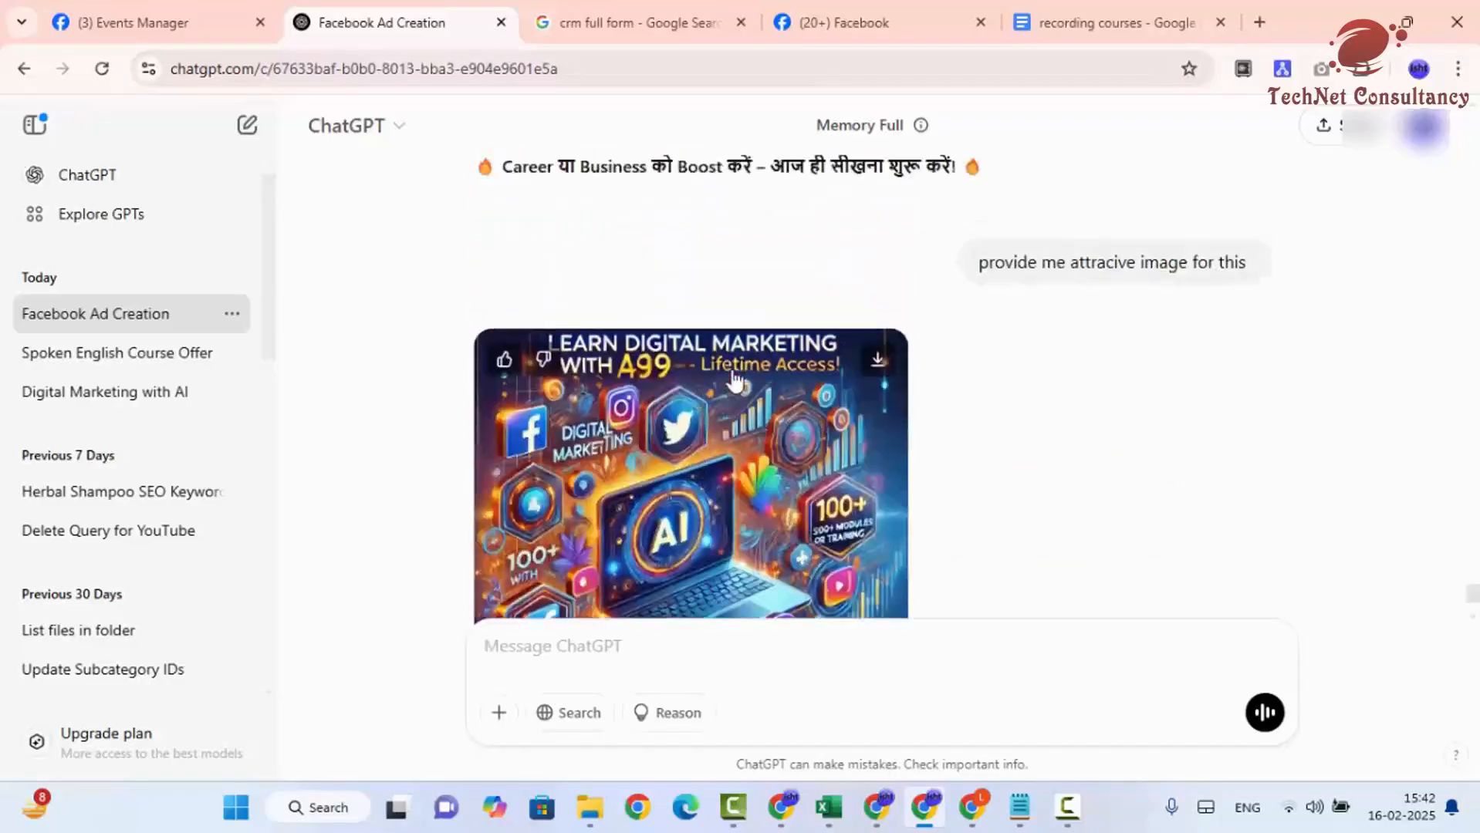
left_click(877, 369)
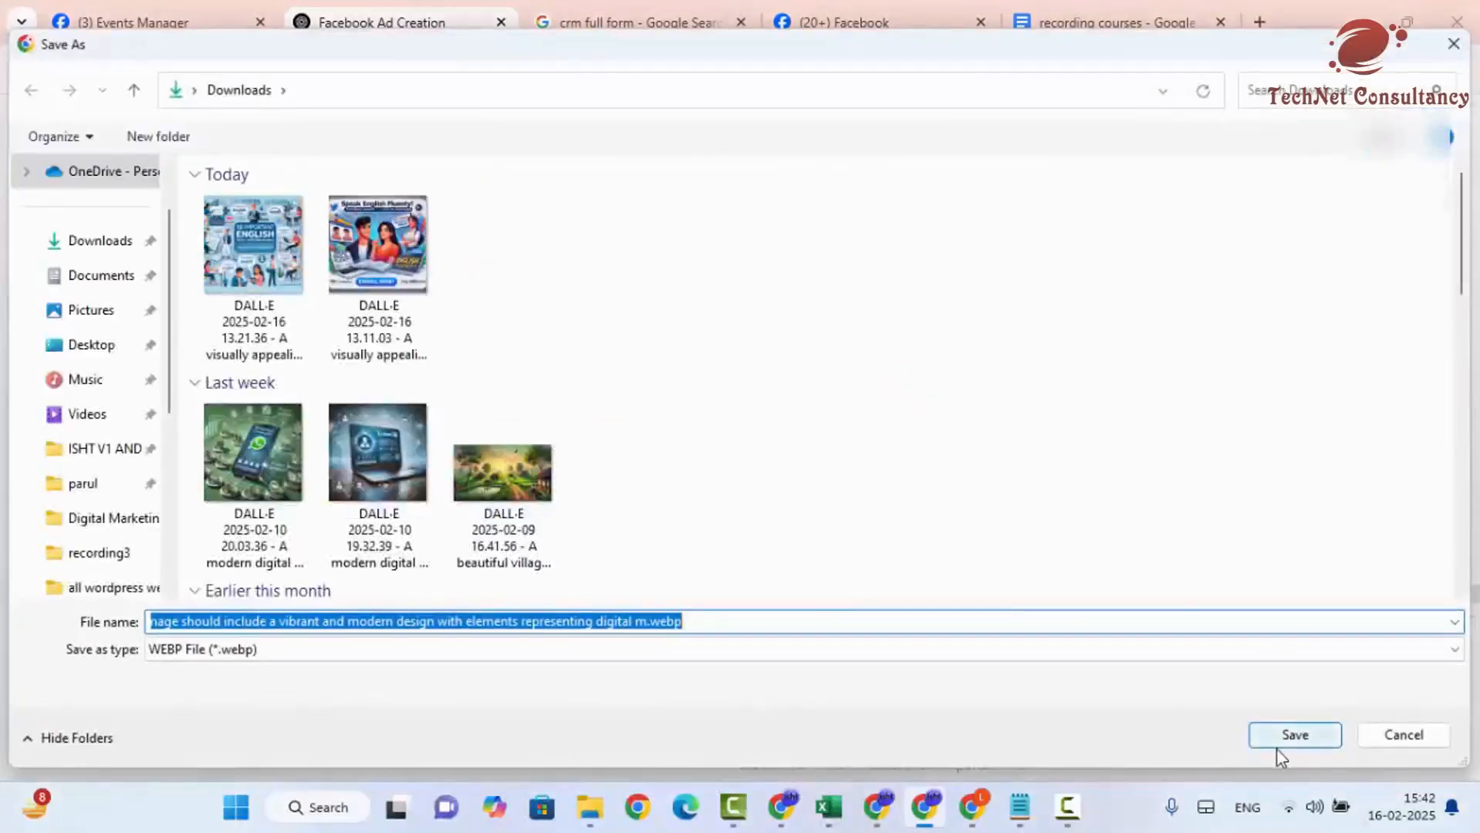
left_click(1279, 745)
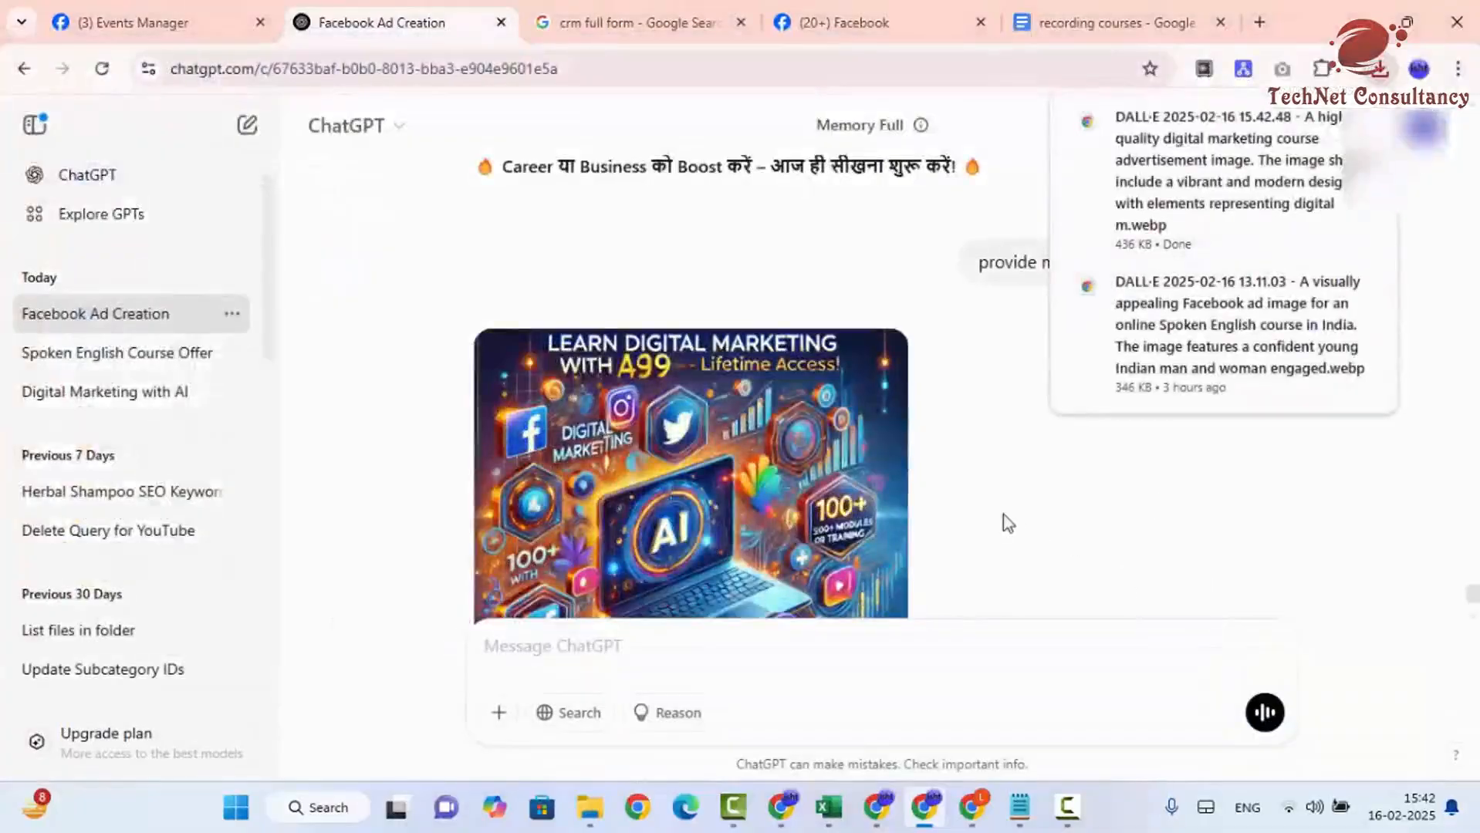
Highlight the mixed Hindi and English ad copy from its ₹499 headline through the closing line.
scroll(1004, 519, "up", 4)
scroll(819, 409, "up", 3)
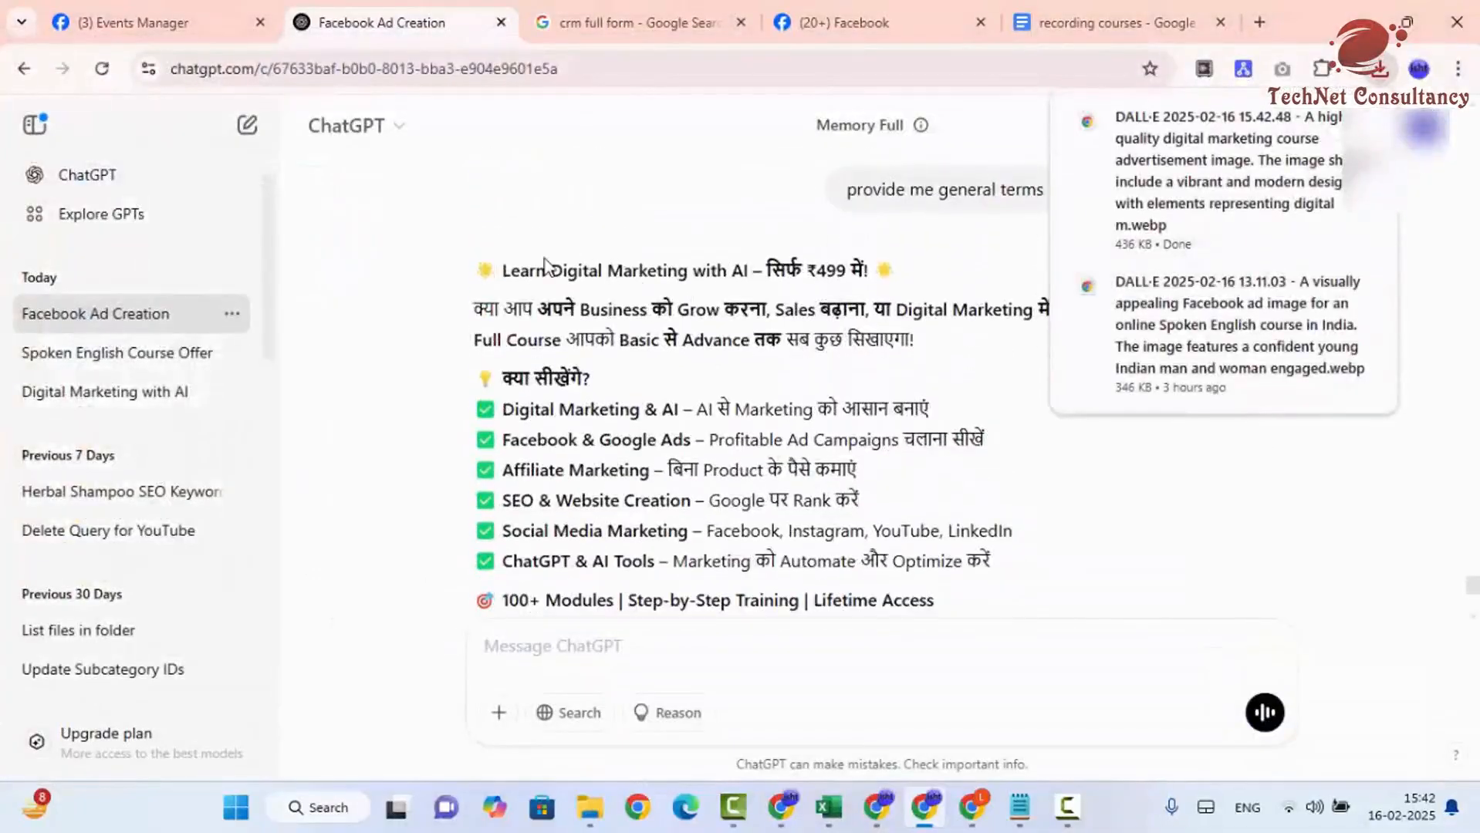
left_click_drag(473, 278, 977, 387)
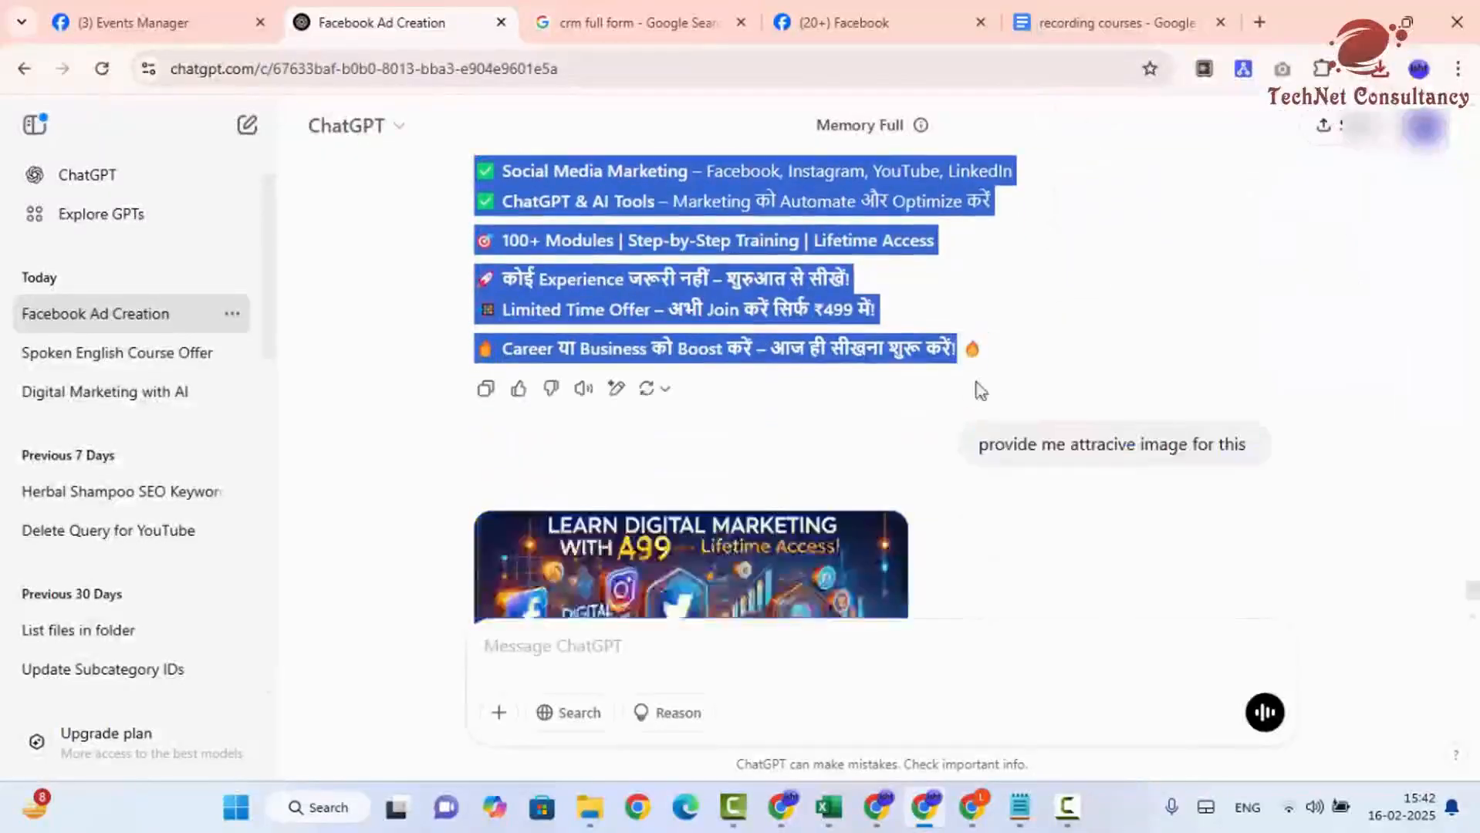
Send ChatGPT the request "demographic , interest and behavior , provide me according to this ad for digital marketing course sales".
scroll(962, 392, "down", 6)
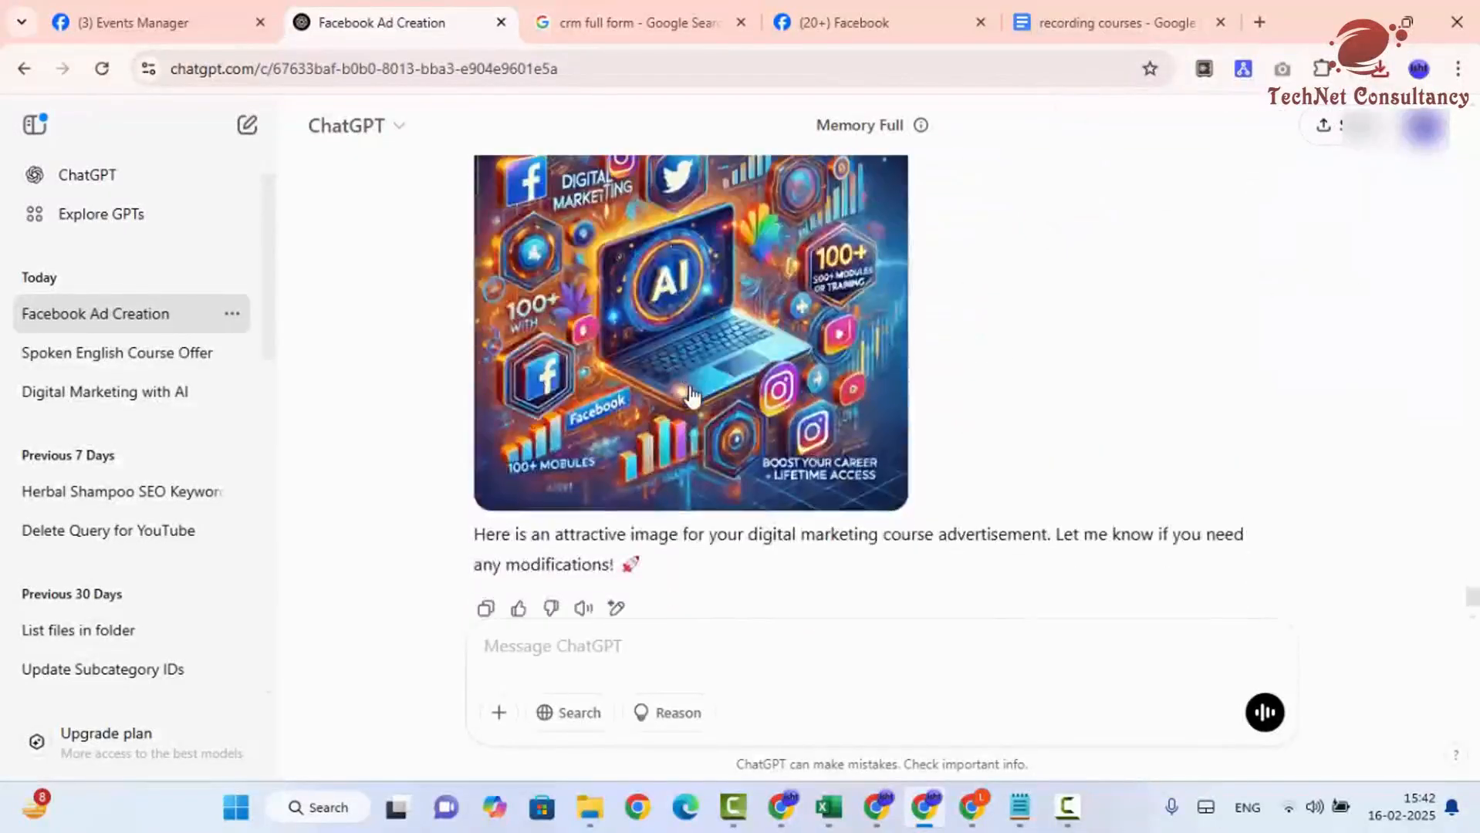
left_click(663, 644)
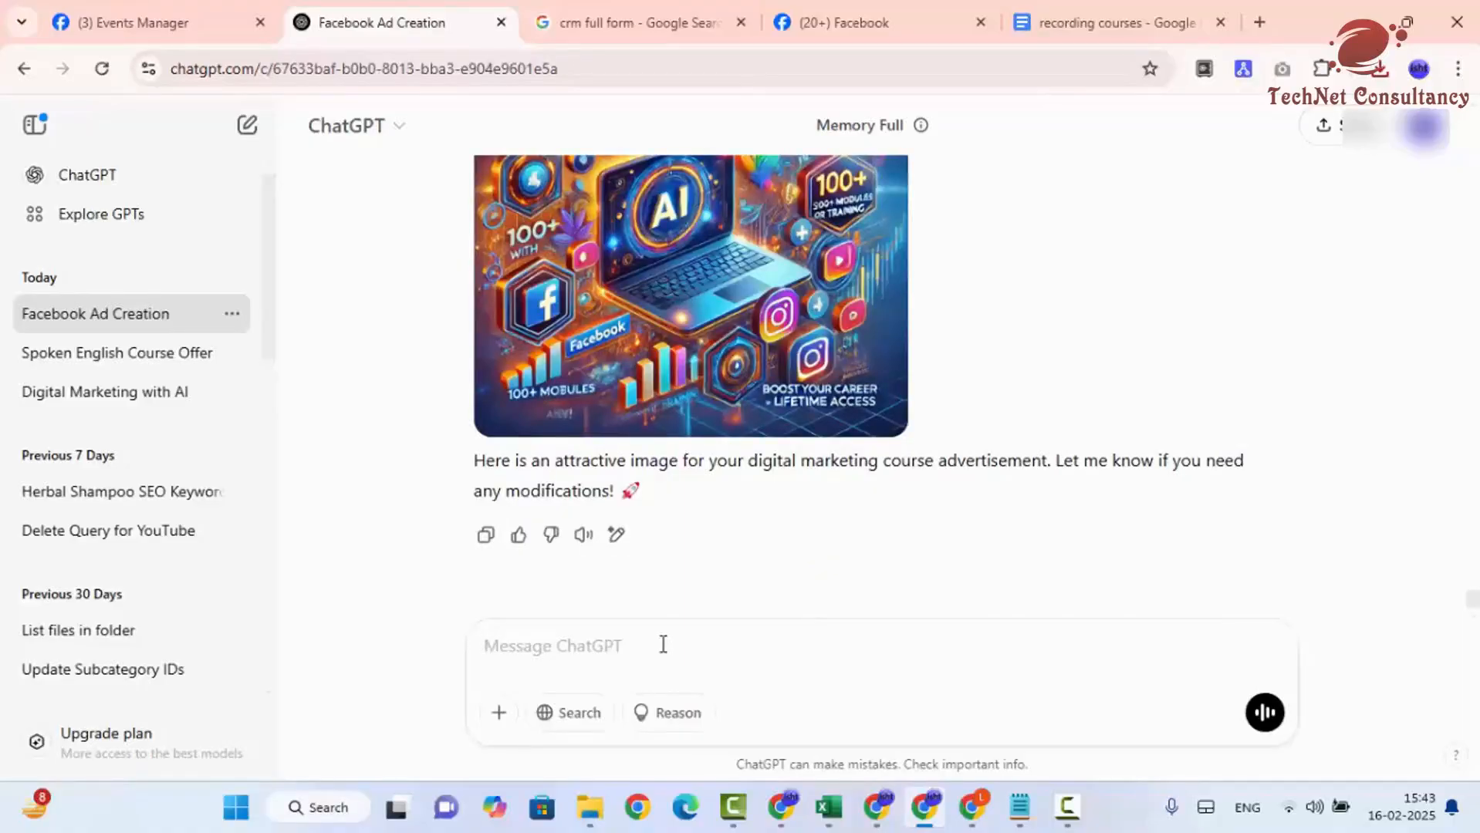
type("demo")
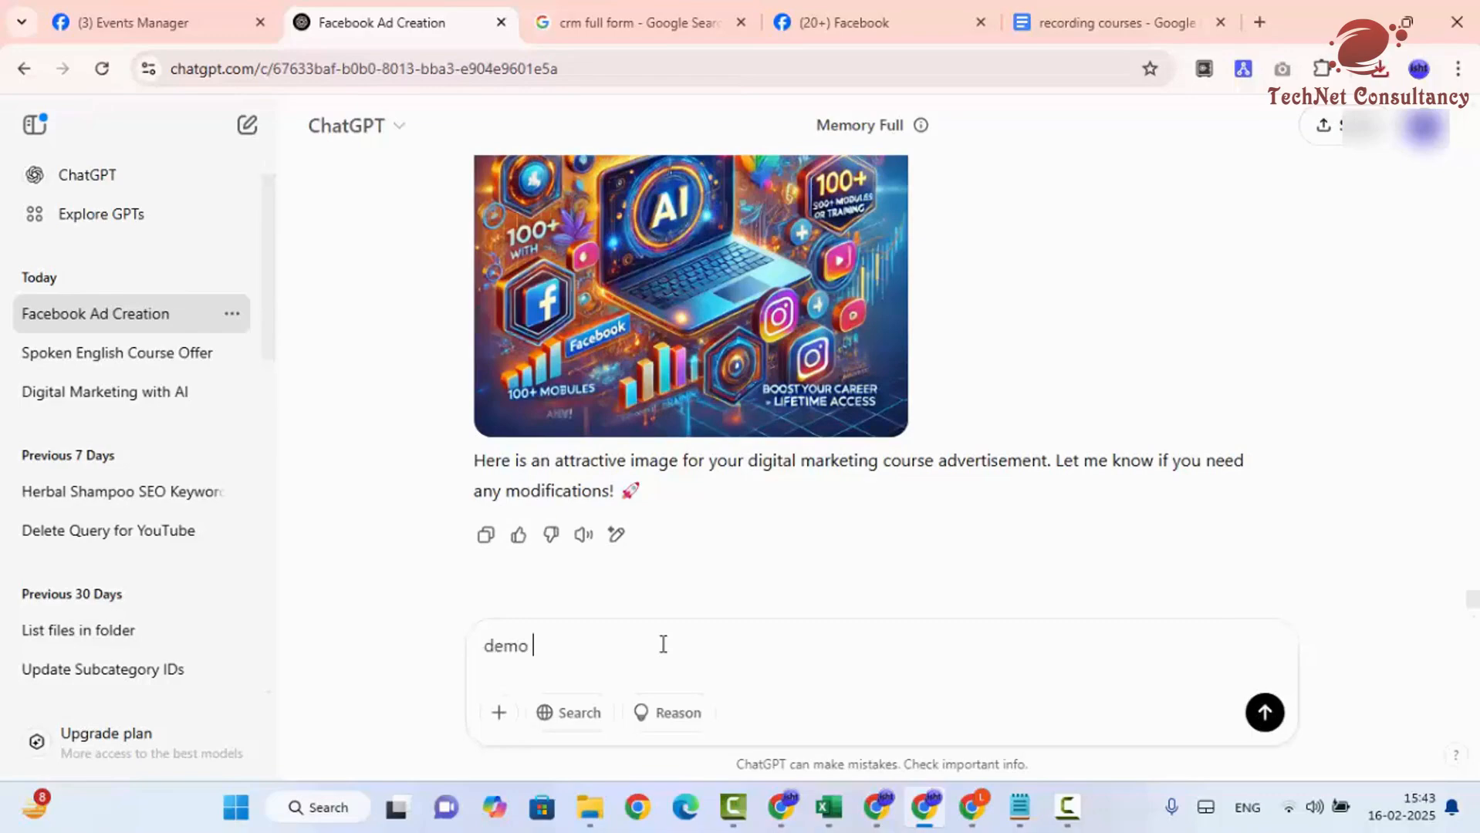
key("BackSpace")
type("graphic , interest and behavior")
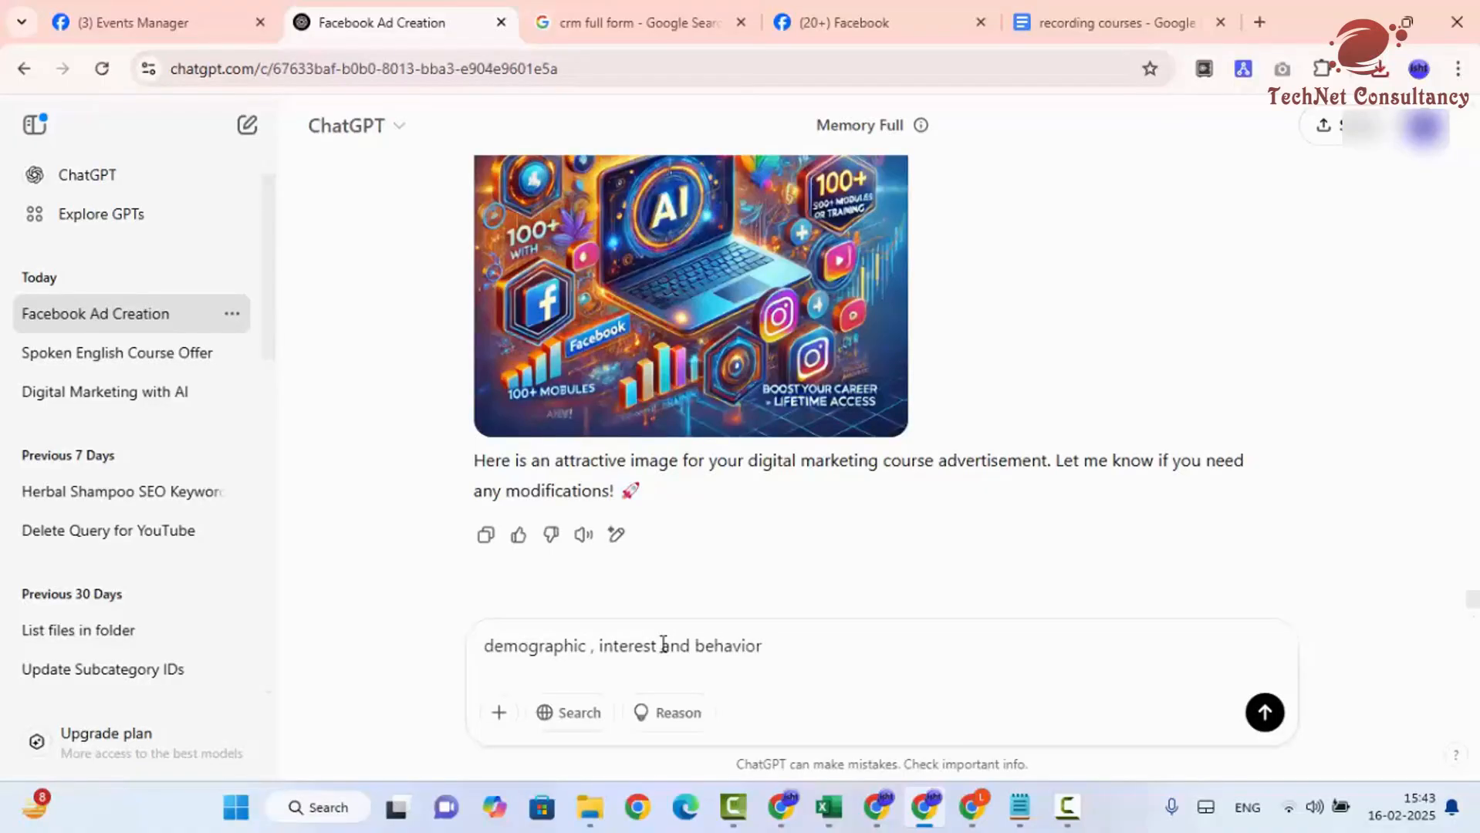
type(" , providee me")
key("BackSpace")
key("BackSpace")
key("BackSpace")
key("BackSpace")
type("me acco")
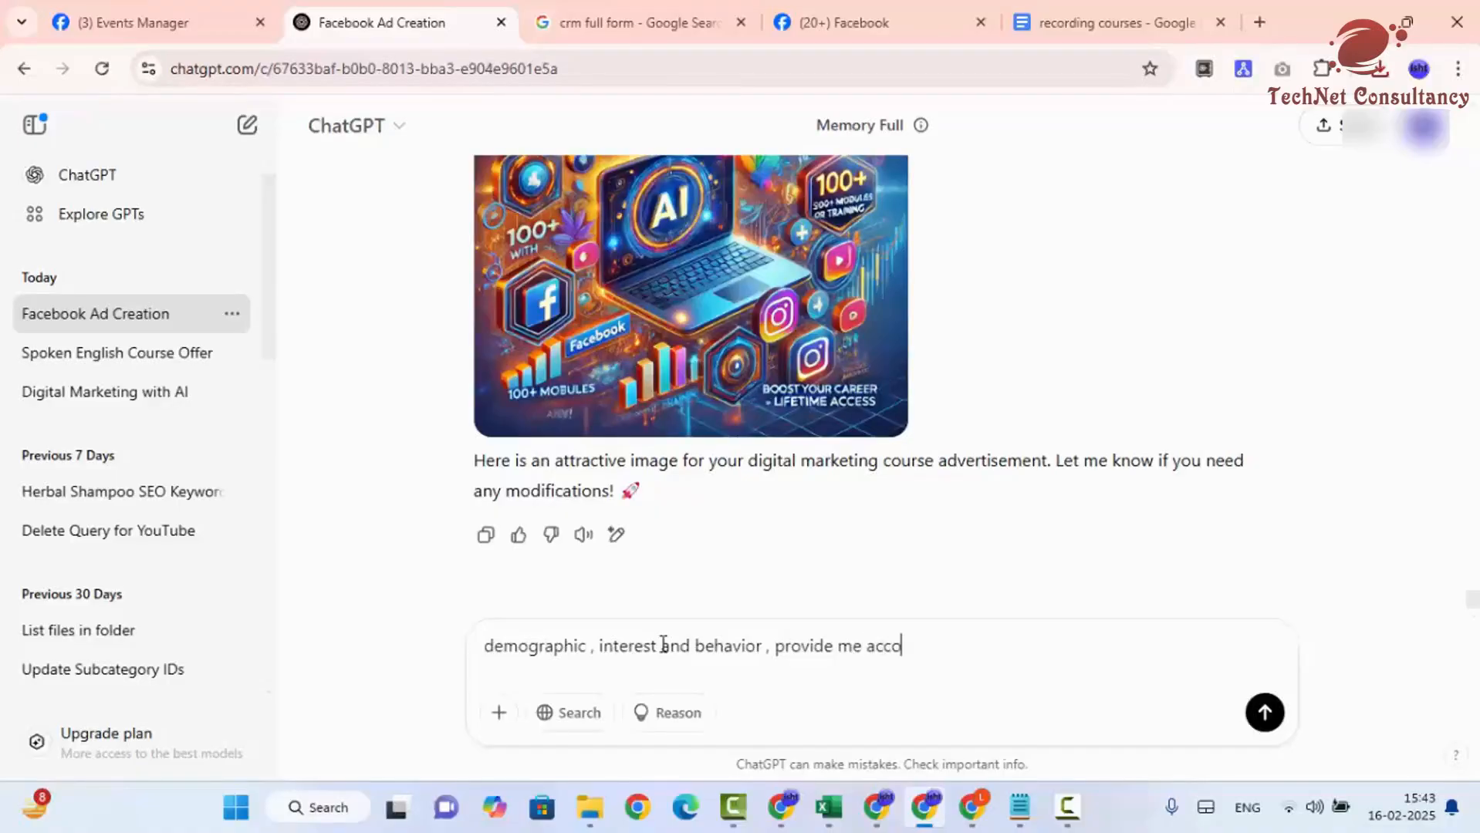
type("rdig")
key("BackSpace")
key("BackSpace")
type("ng to this ad")
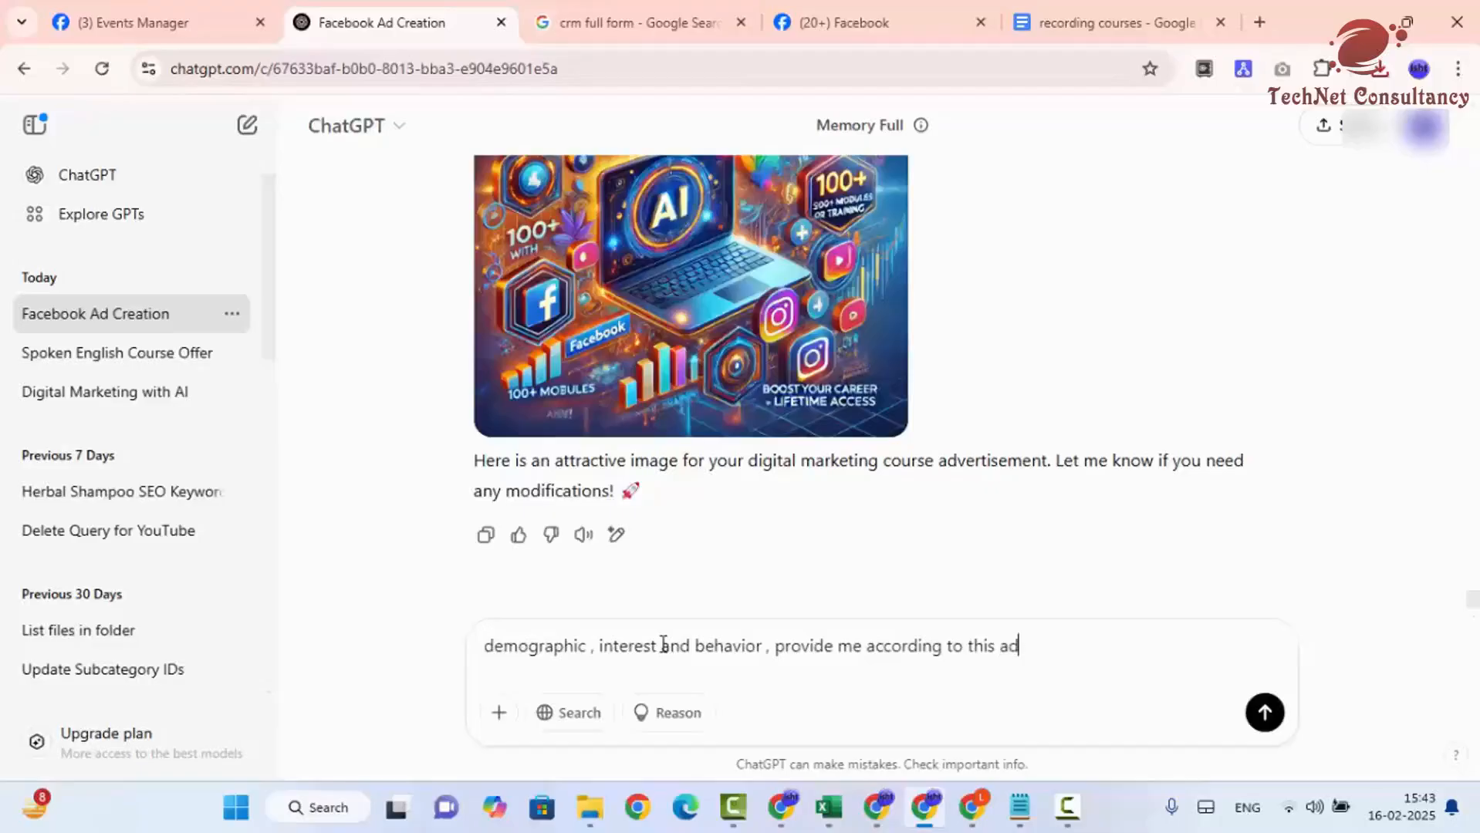
type(" for digital marketing c")
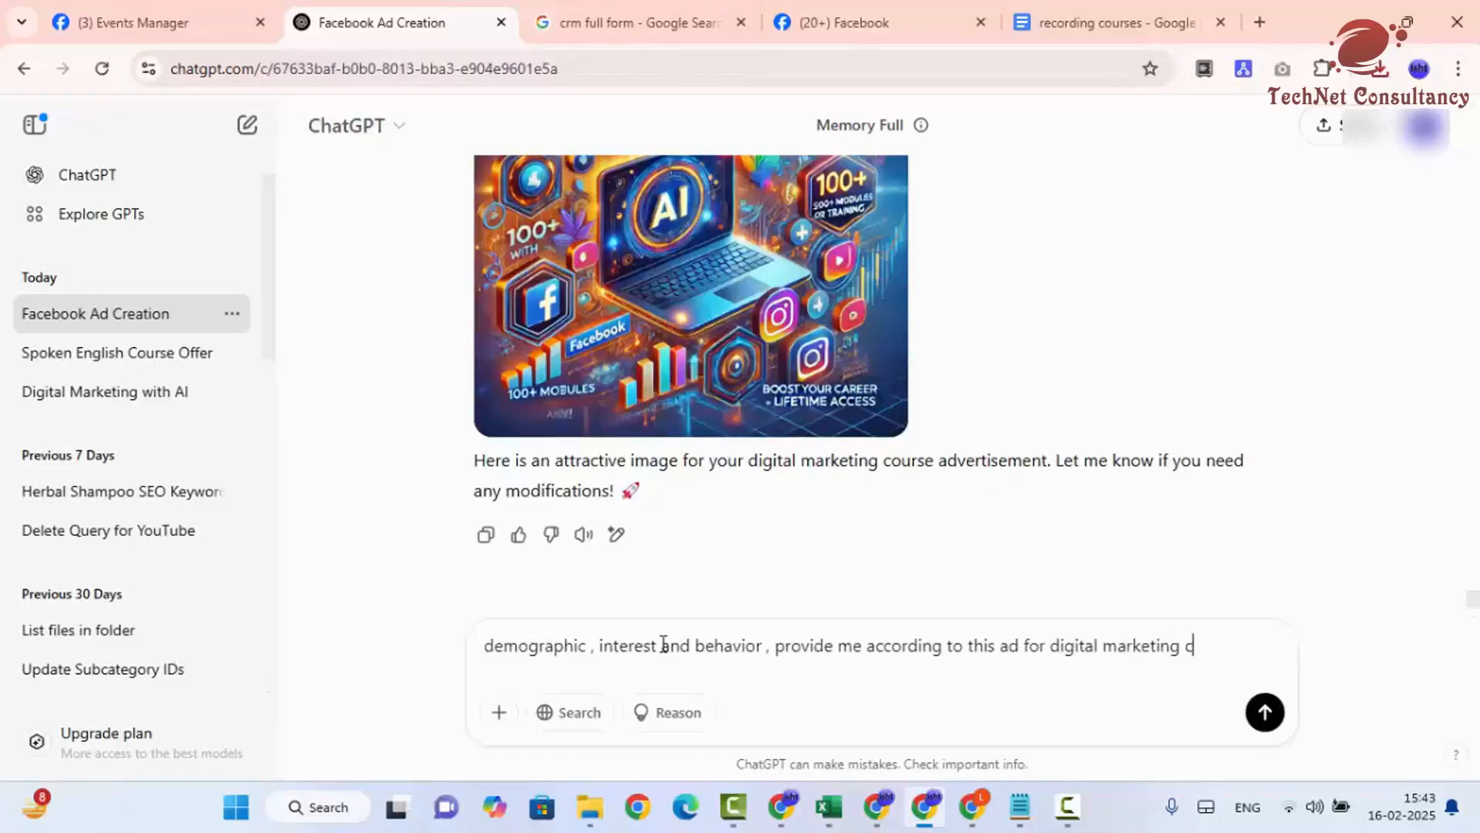
type("ourse sales")
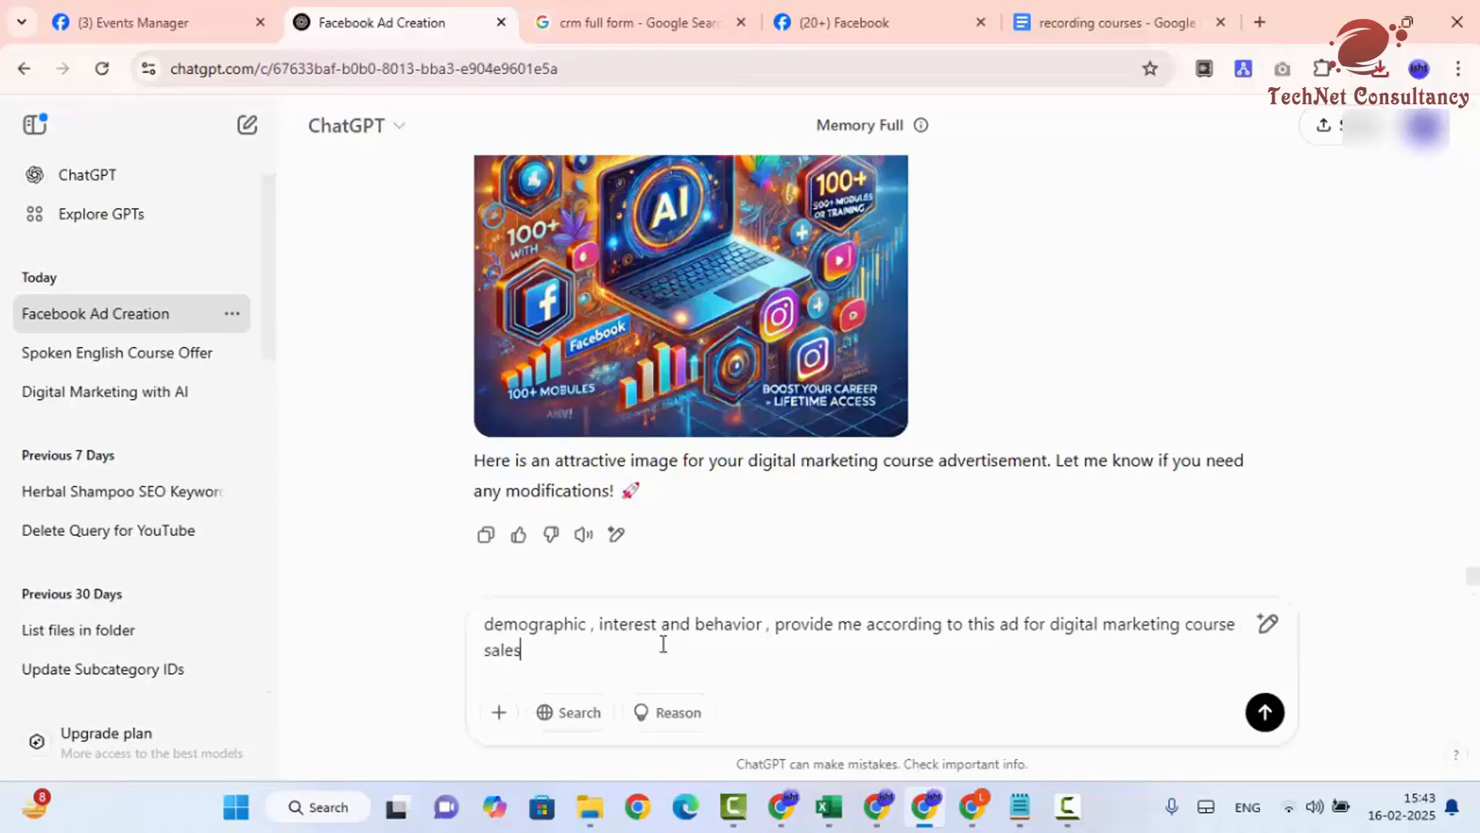
key("Return")
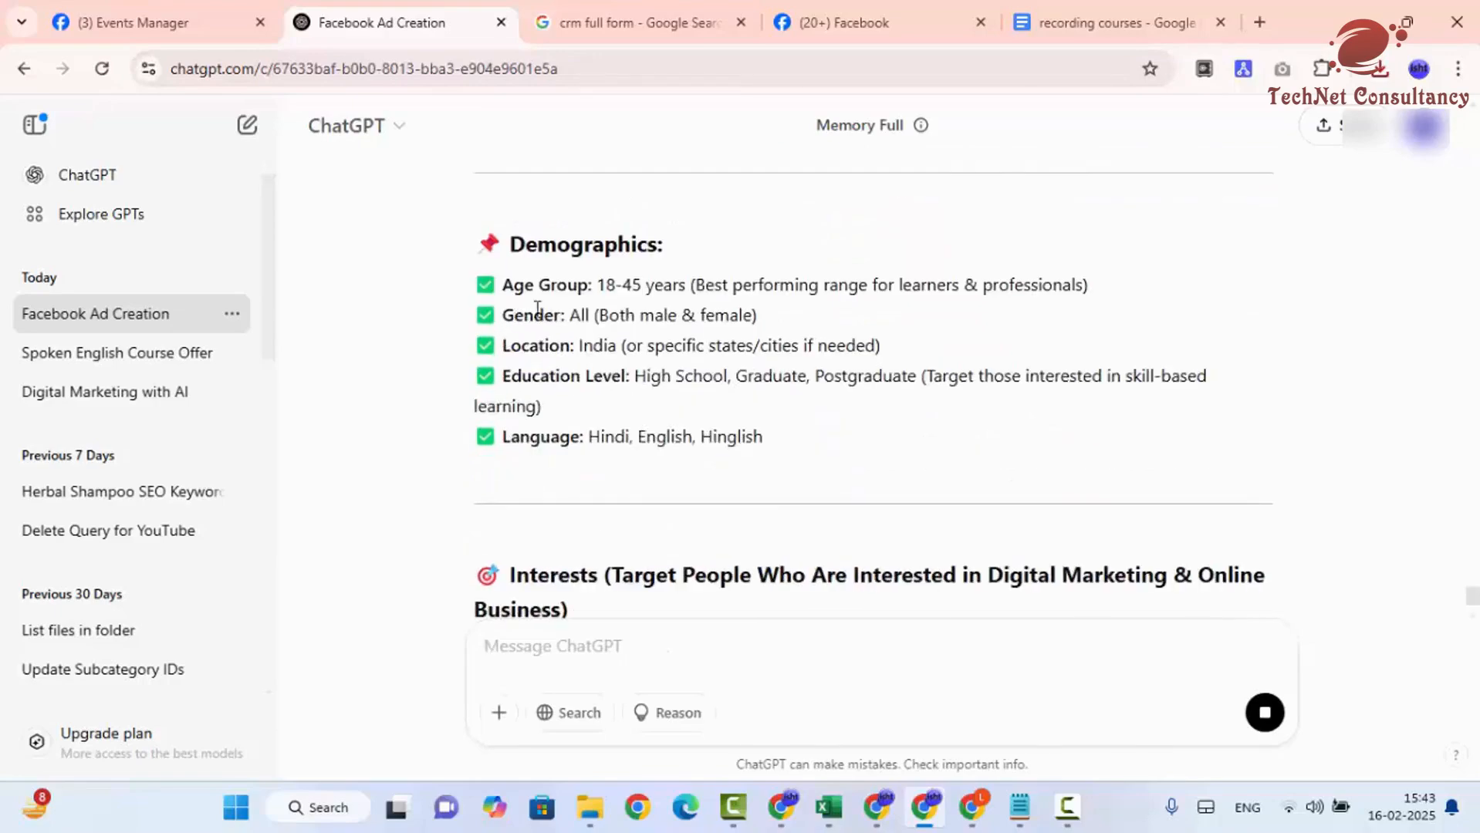
Examine the suggested demographics, marking the gender, location and language settings.
left_click_drag(537, 307, 704, 318)
left_click(694, 344)
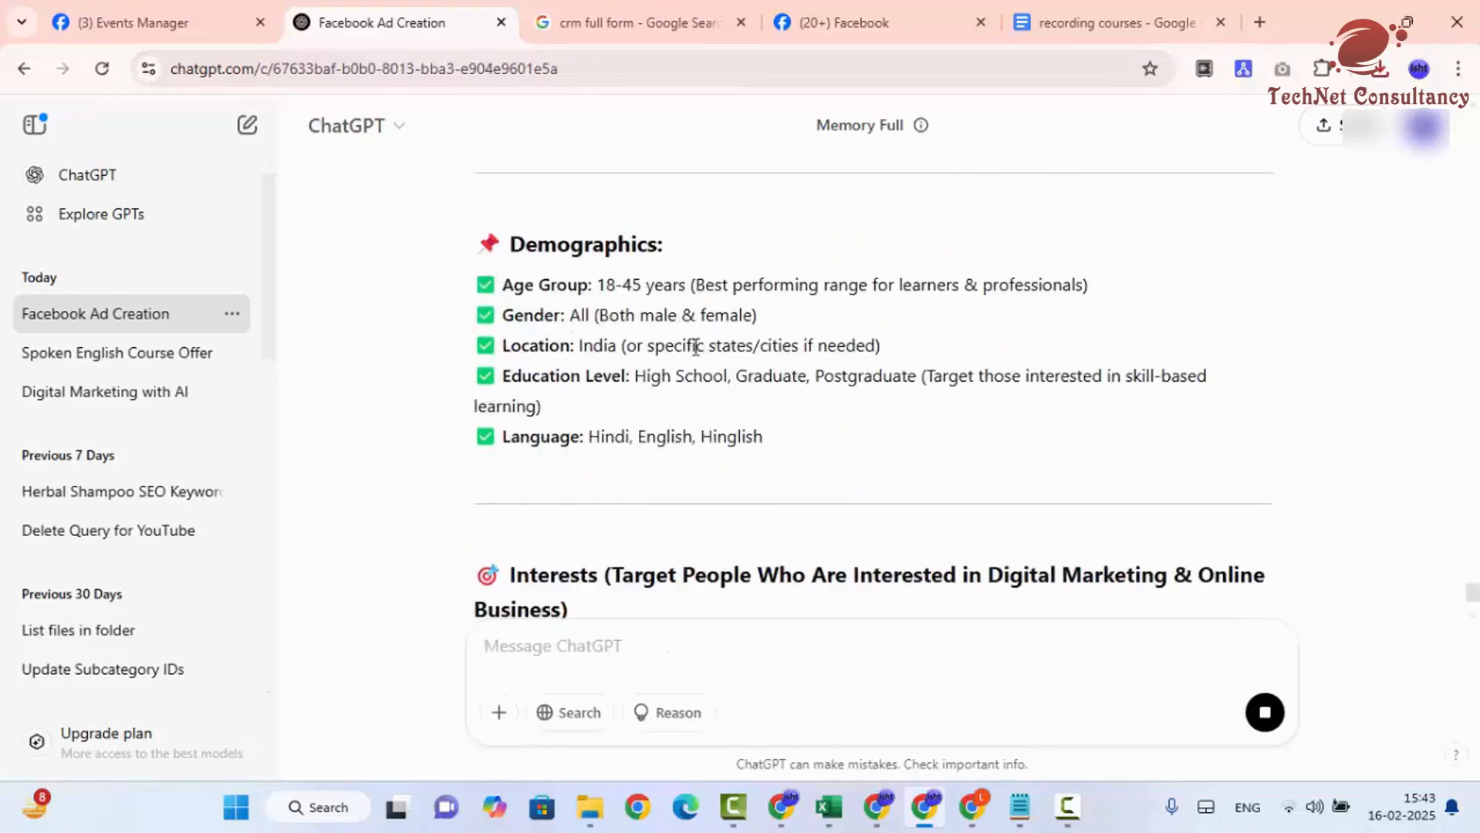
double_click(583, 345)
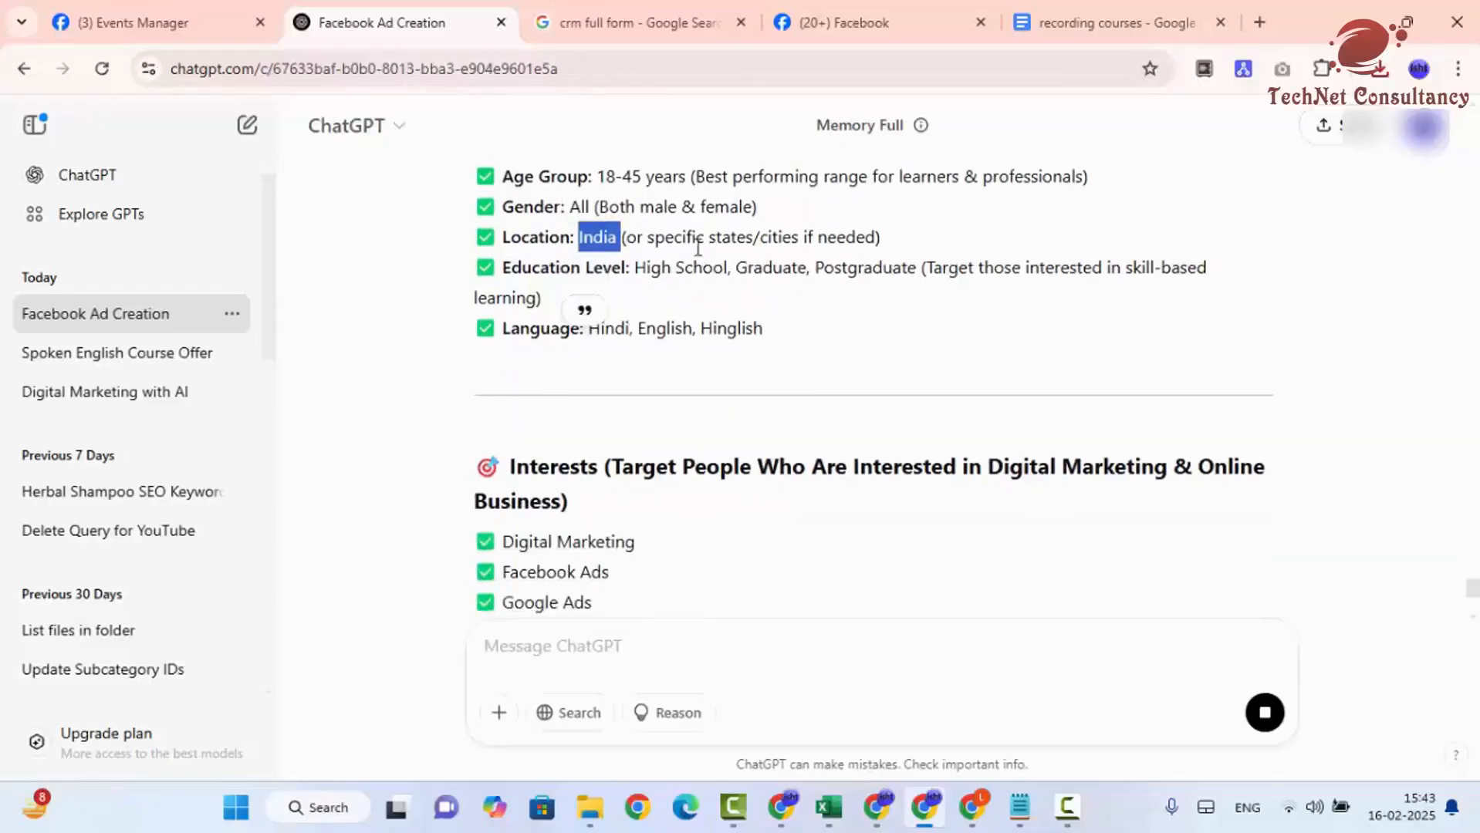
left_click_drag(698, 246, 721, 241)
left_click_drag(827, 236, 846, 232)
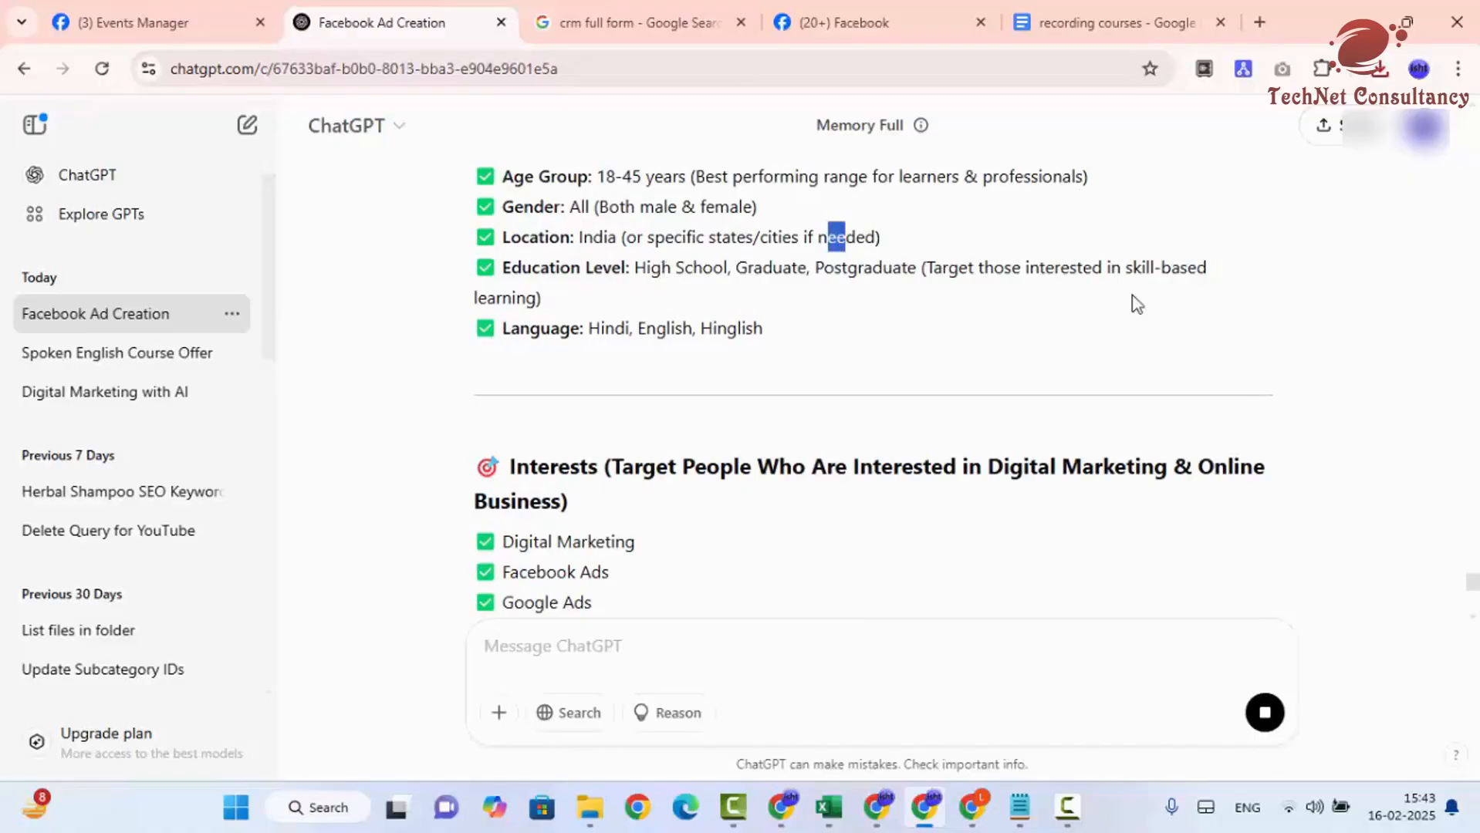
left_click(631, 328)
left_click_drag(600, 328, 732, 328)
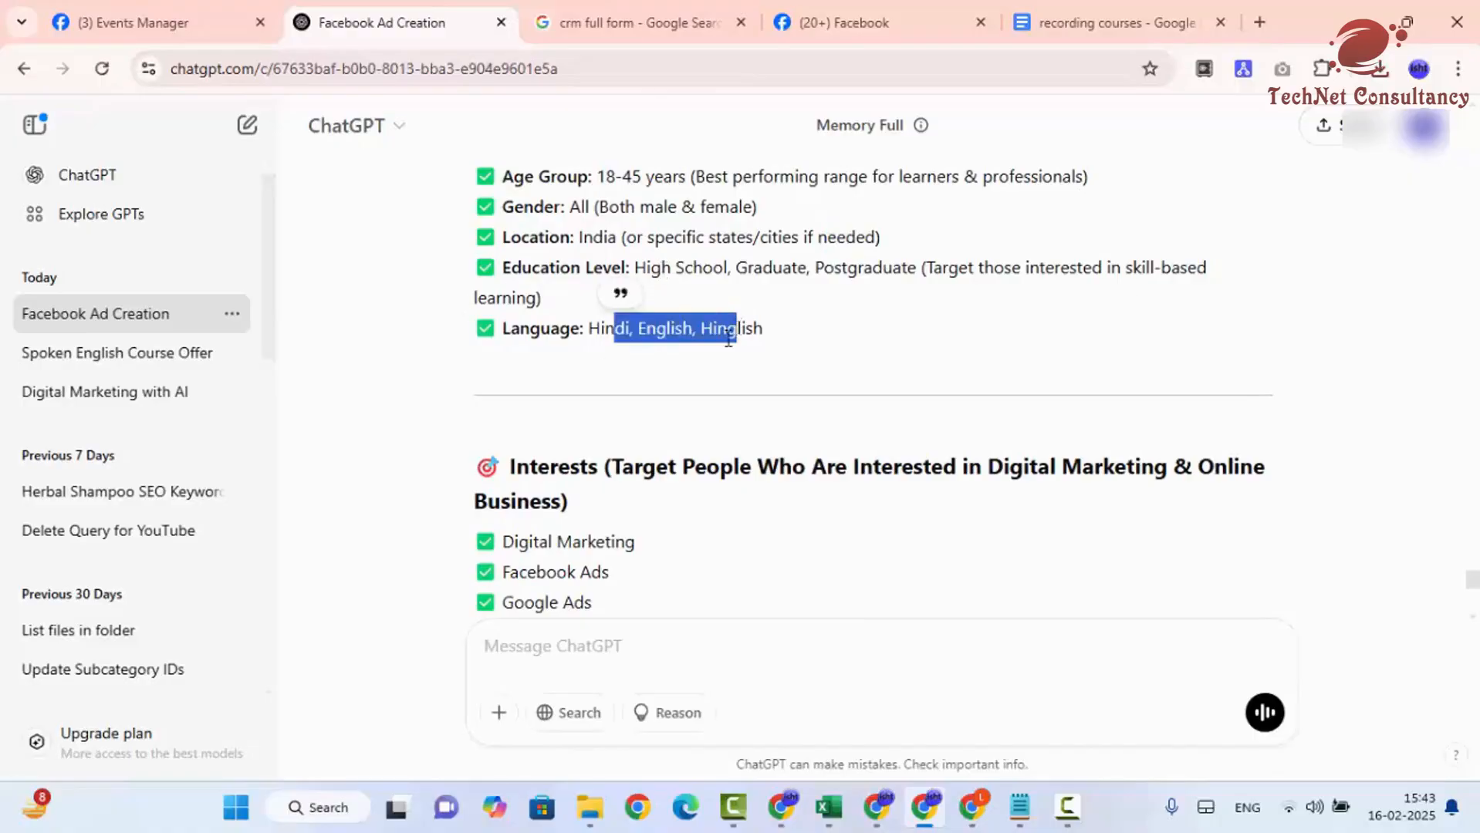
Read through the suggested interests list and the key phrases of the behaviors section.
scroll(625, 224, "down", 4)
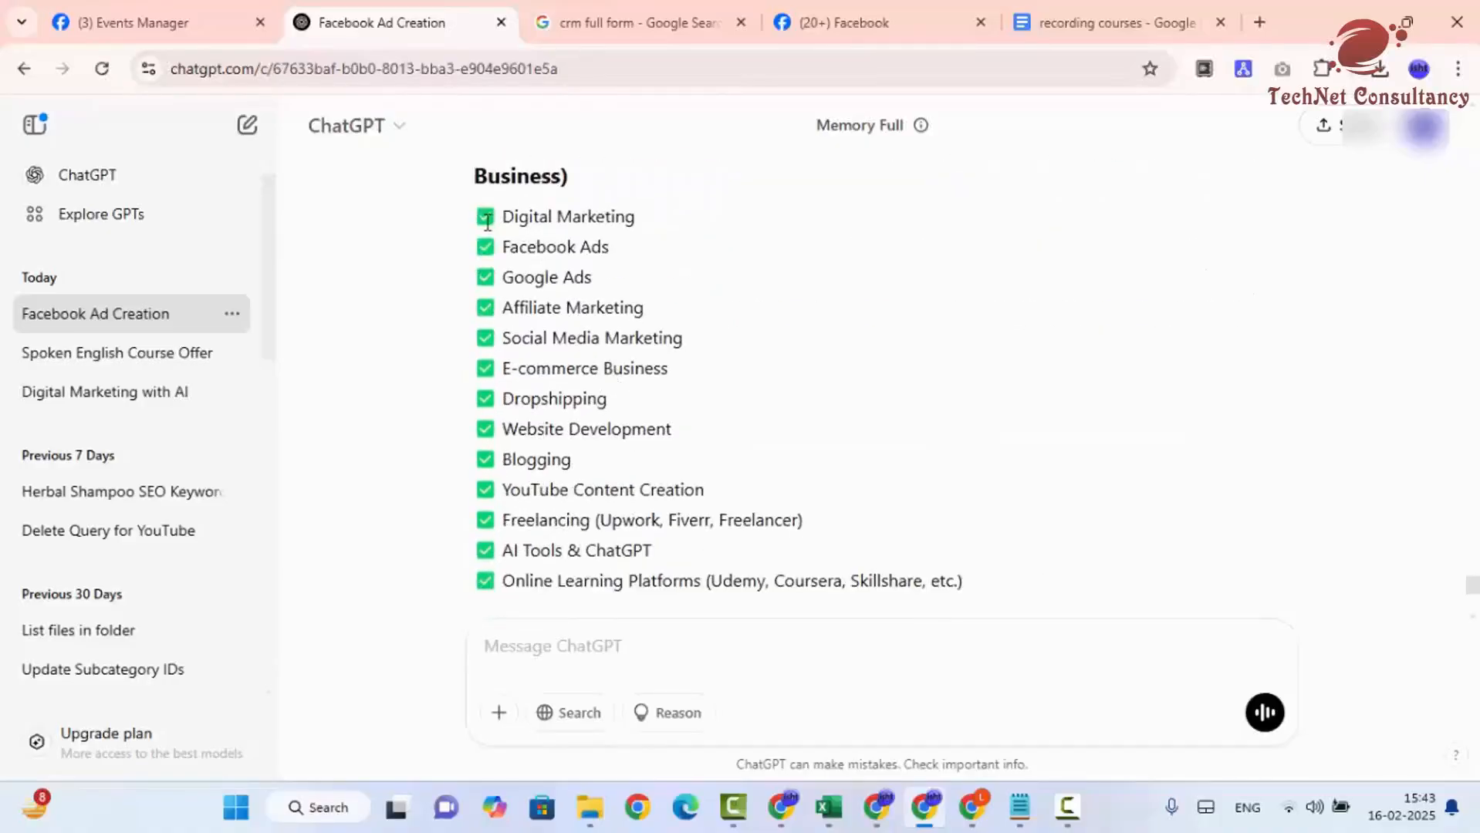
left_click_drag(475, 219, 747, 581)
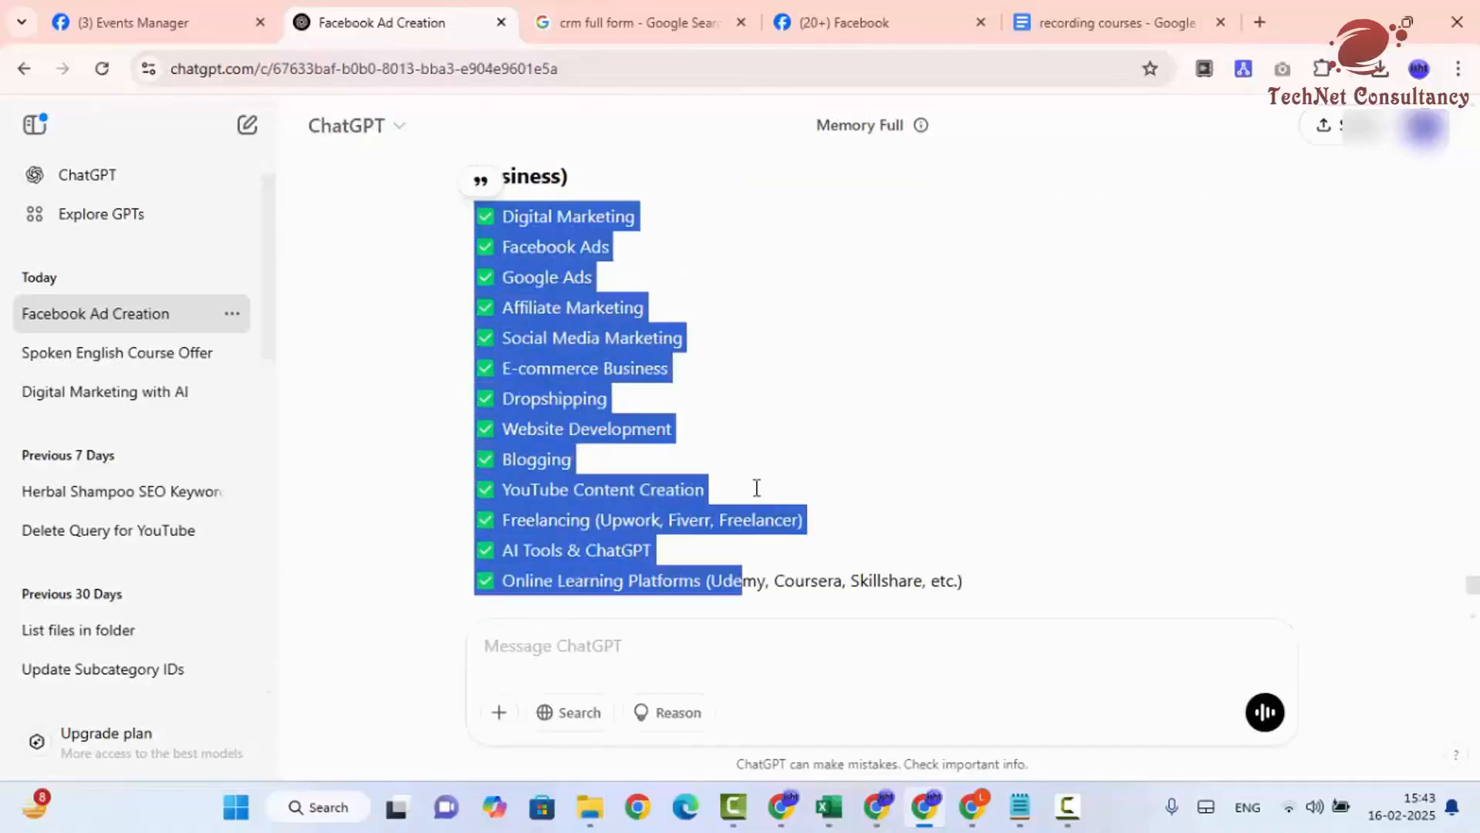
scroll(754, 357, "down", 5)
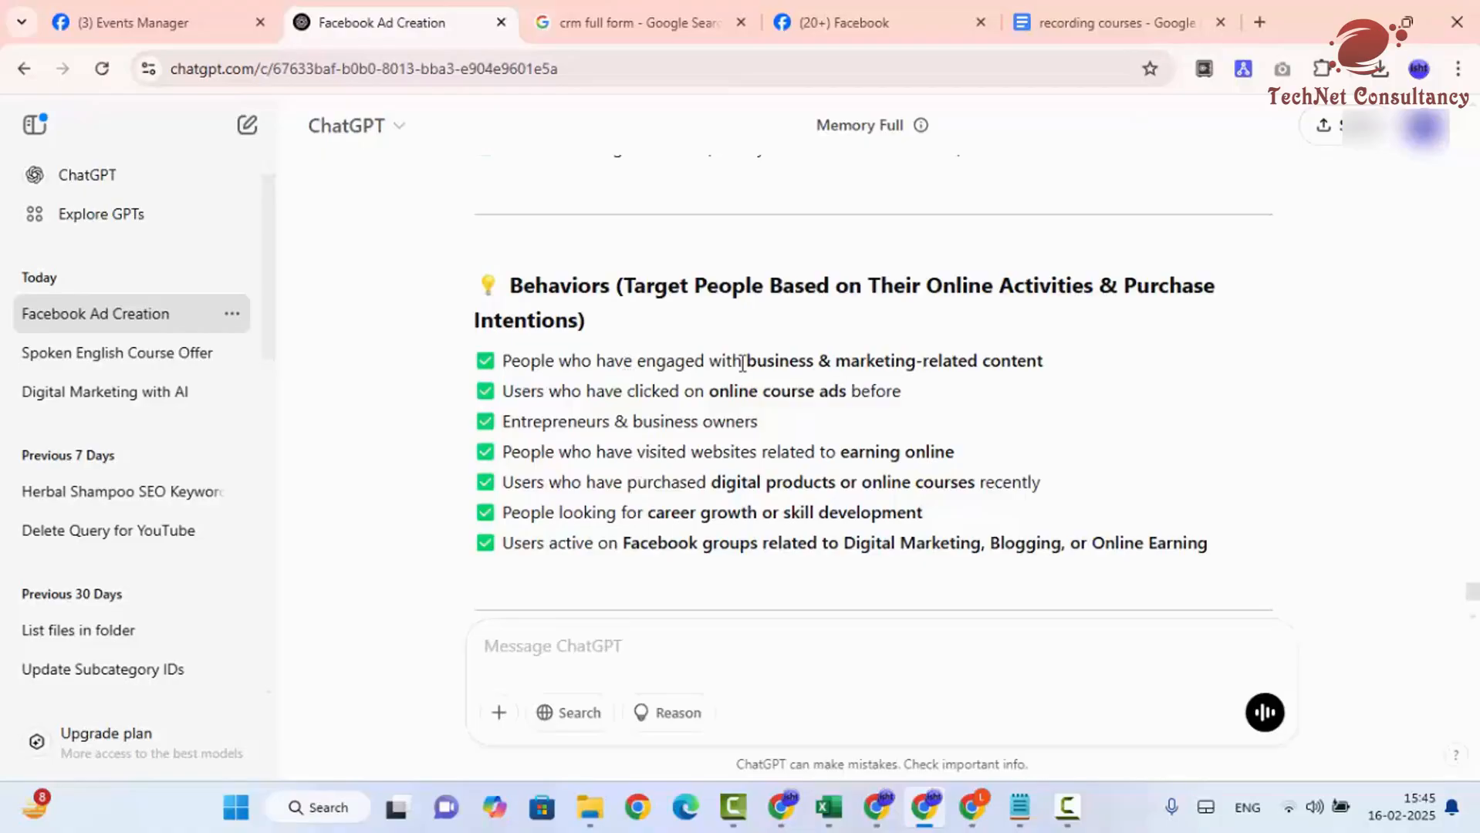
left_click_drag(742, 361, 1067, 363)
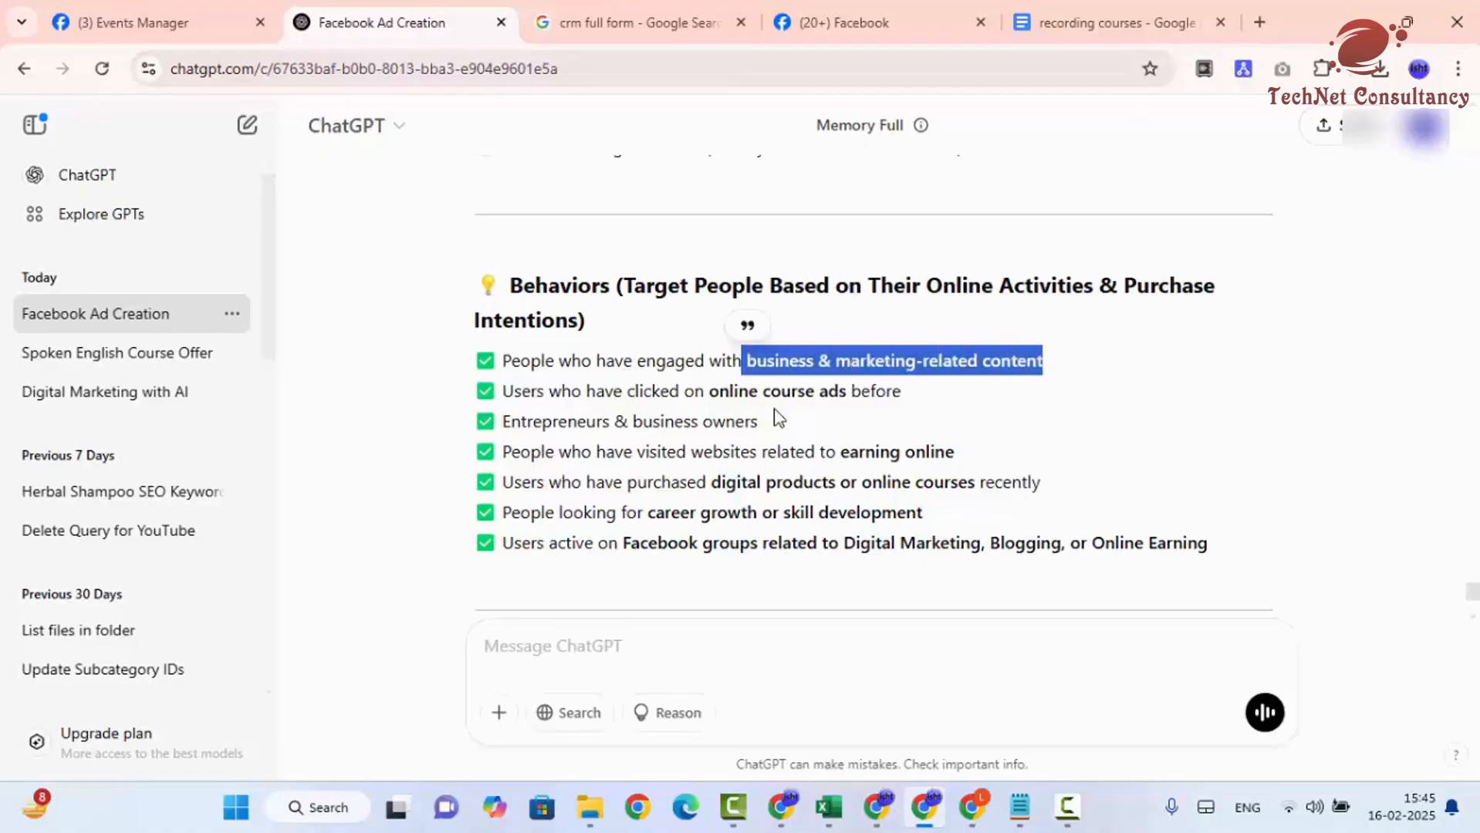
left_click_drag(711, 391, 861, 392)
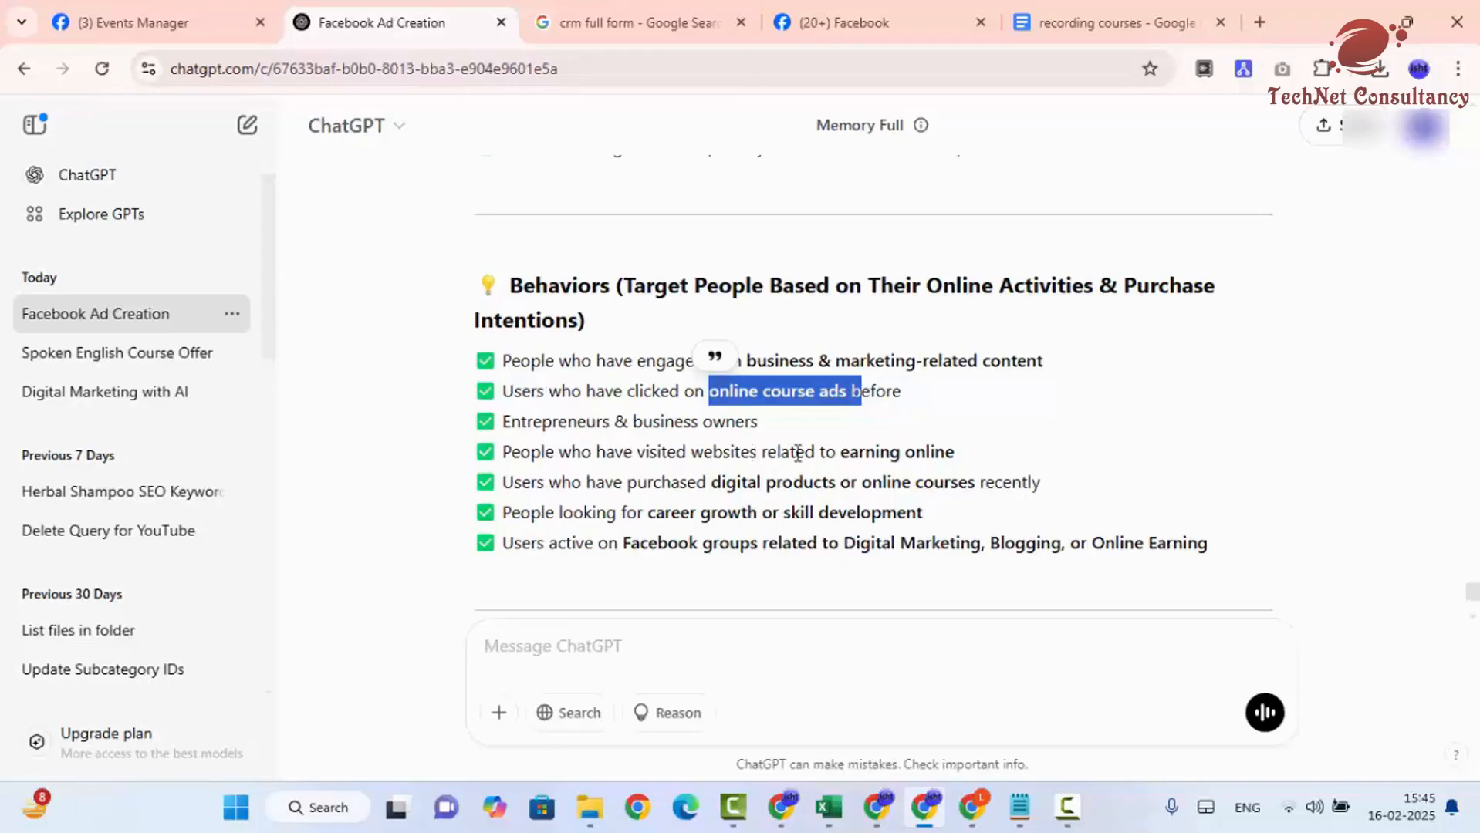
left_click_drag(841, 453, 976, 468)
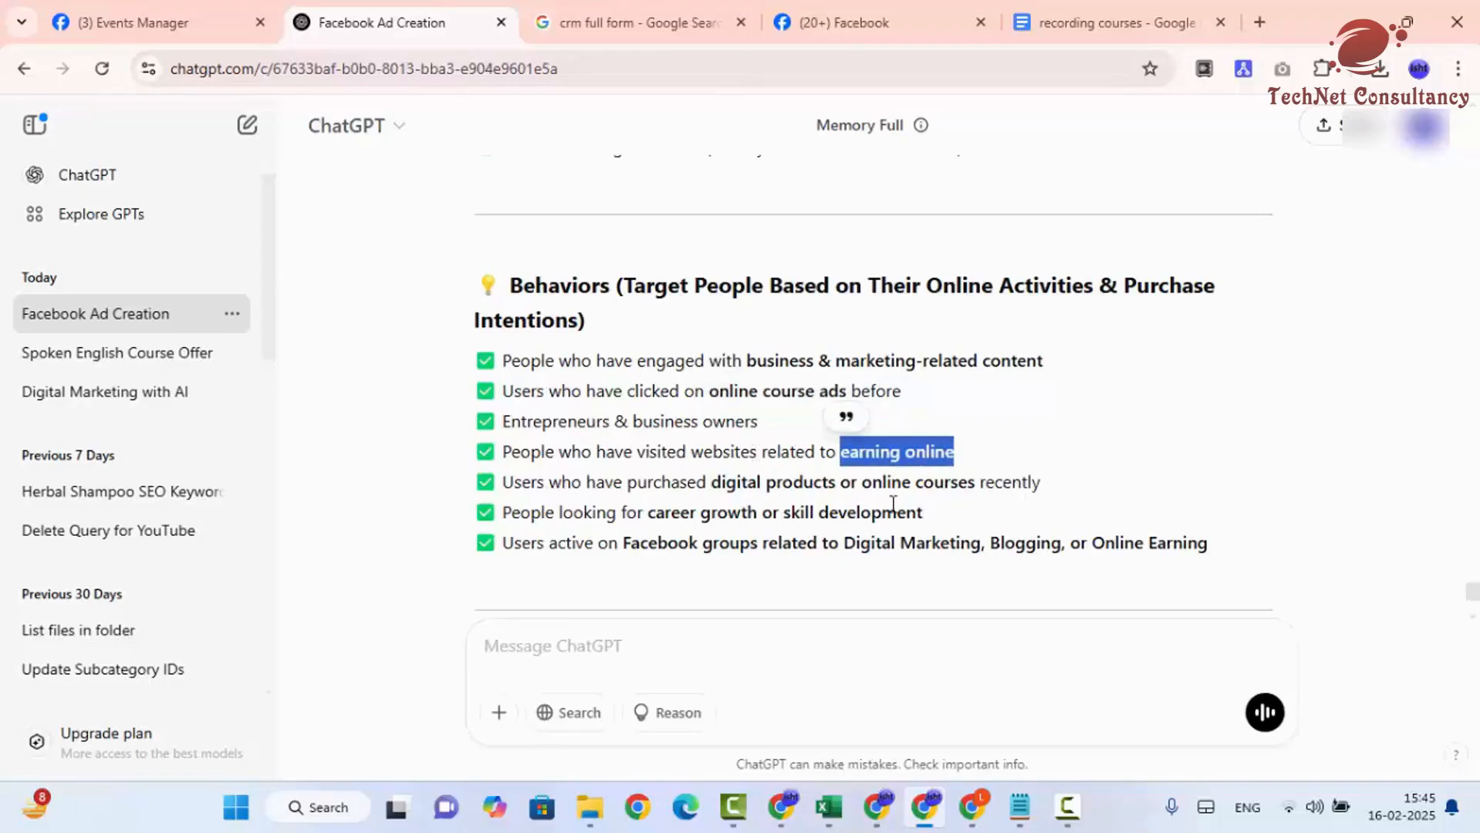
scroll(887, 509, "down", 1)
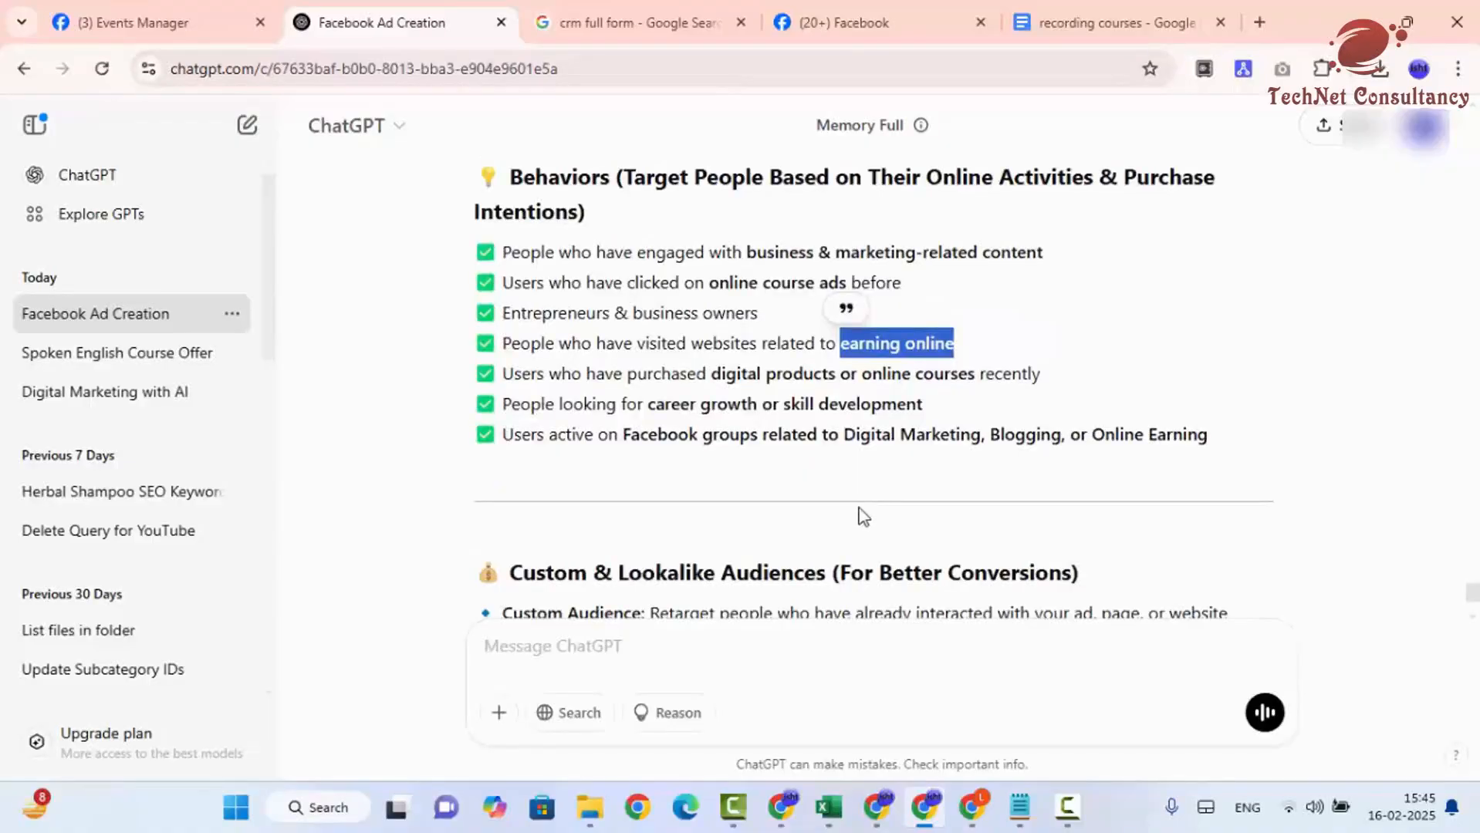
Revisit the Demographics, Interests and Behaviors headings in turn, and read the Custom & Lookalike Audiences advice.
scroll(852, 505, "up", 8)
scroll(801, 473, "up", 4)
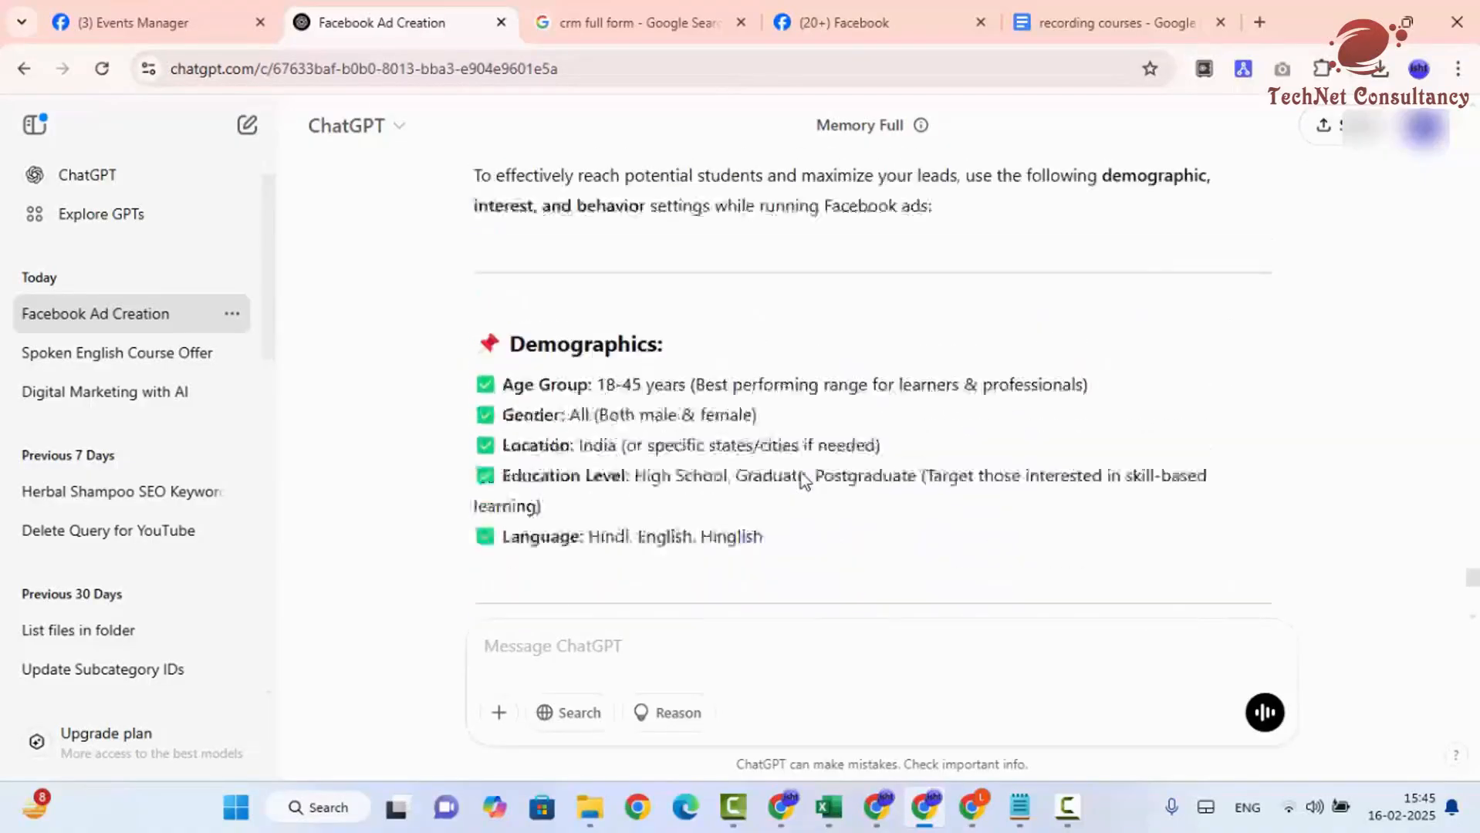
left_click_drag(494, 352, 665, 355)
scroll(669, 391, "down", 4)
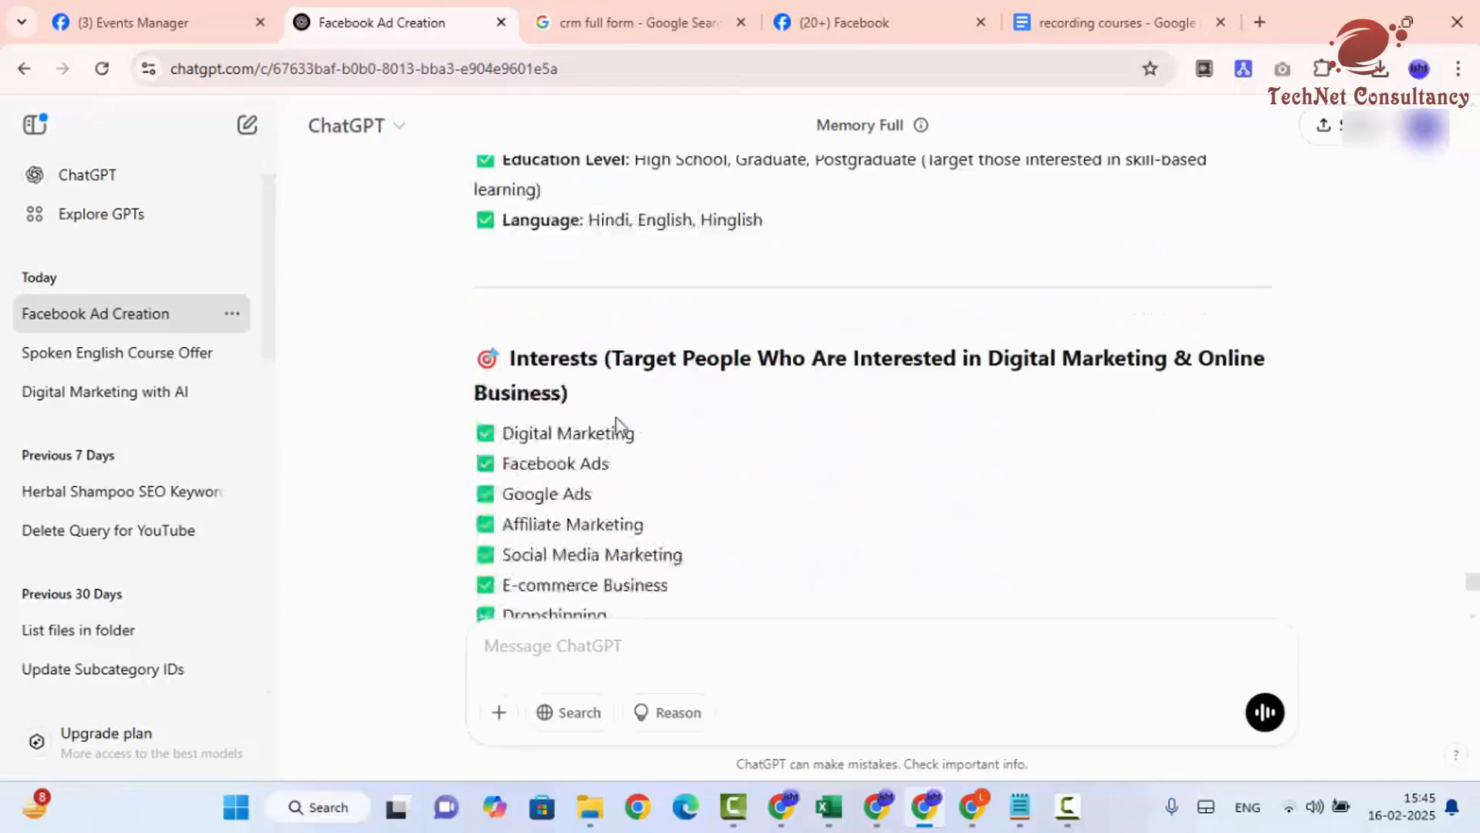
left_click_drag(515, 356, 609, 357)
scroll(587, 432, "down", 5)
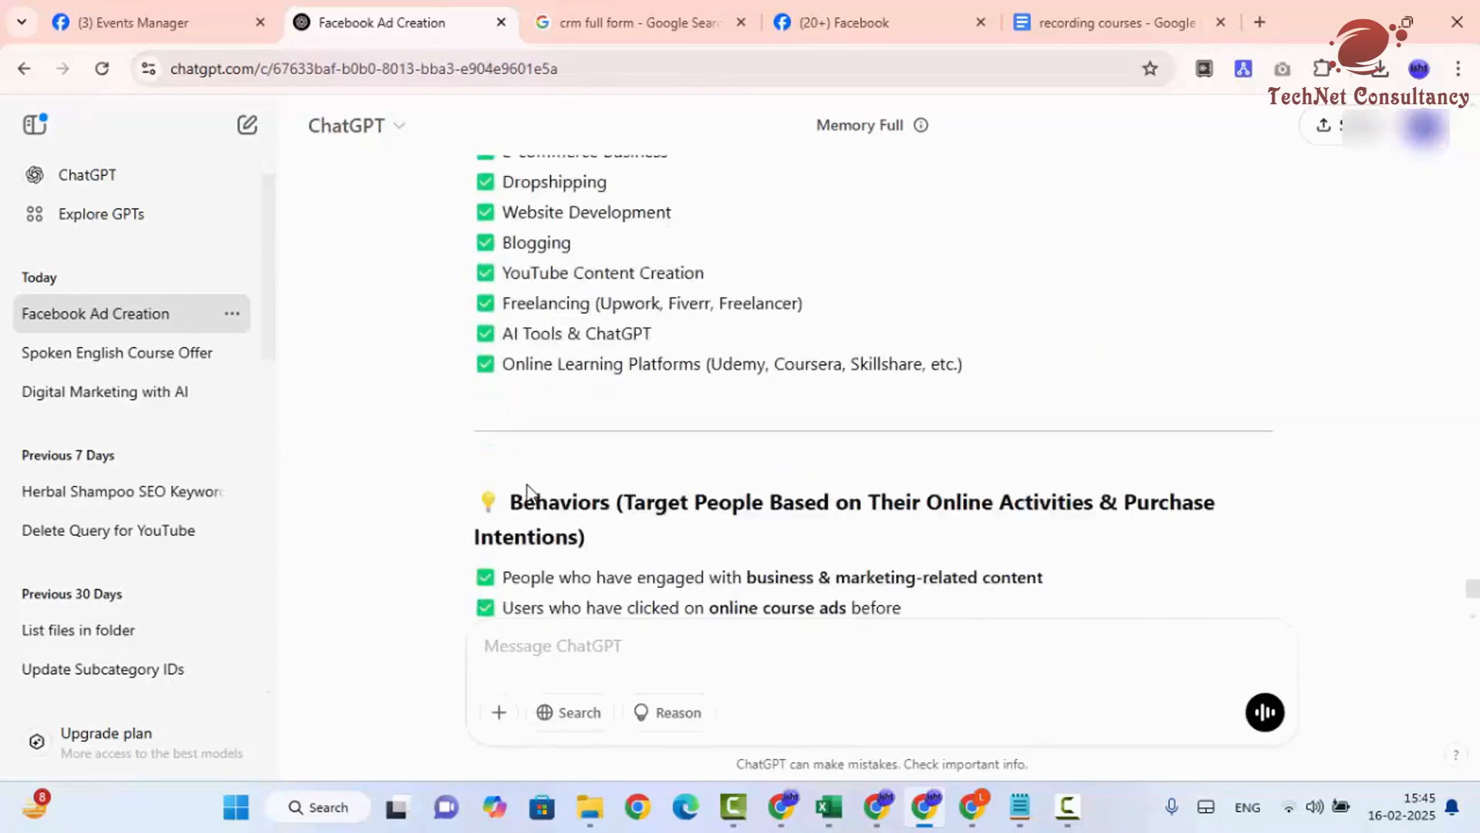
left_click_drag(510, 502, 614, 502)
scroll(616, 509, "down", 5)
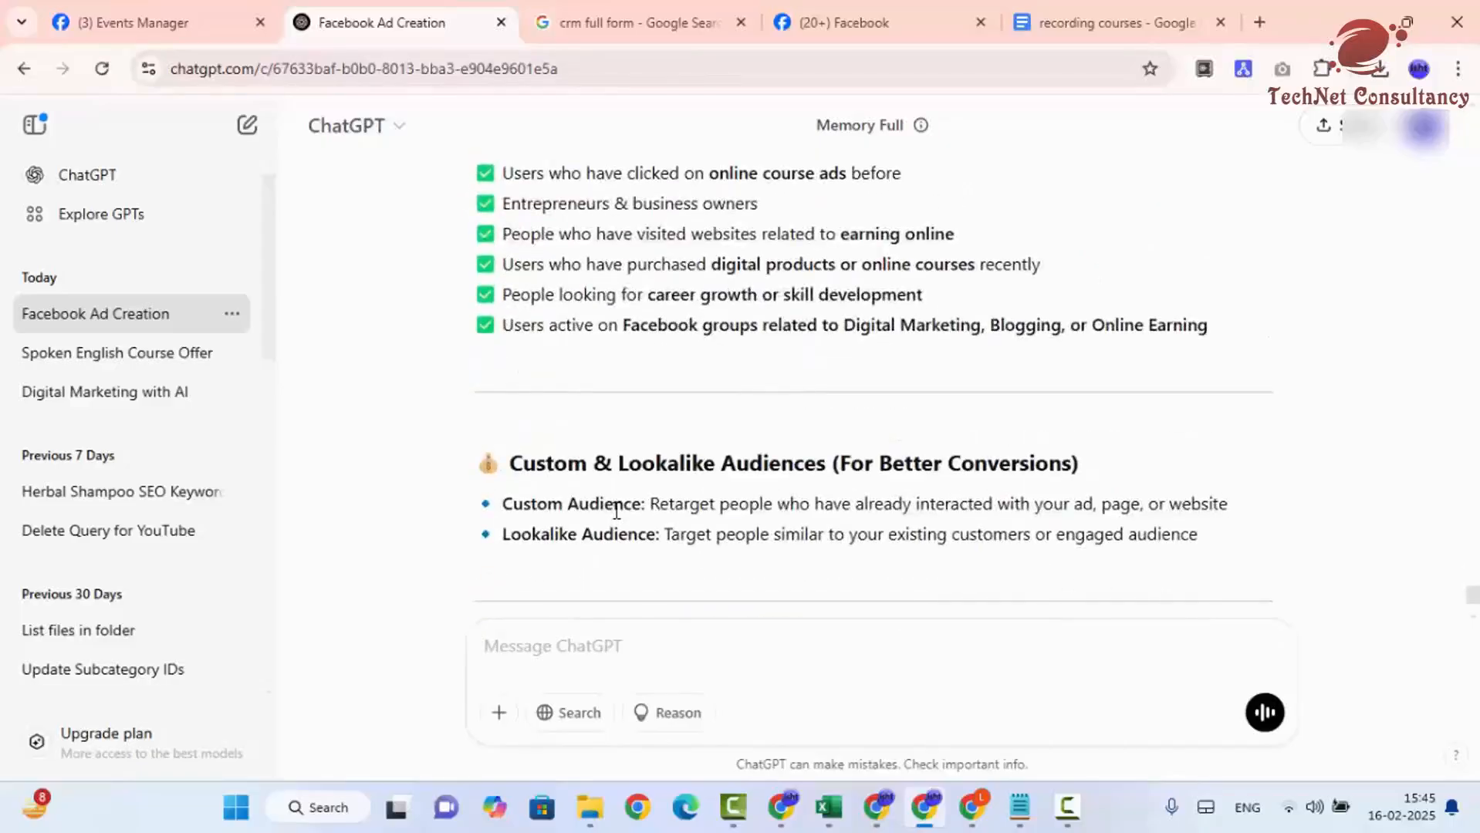
scroll(619, 514, "down", 2)
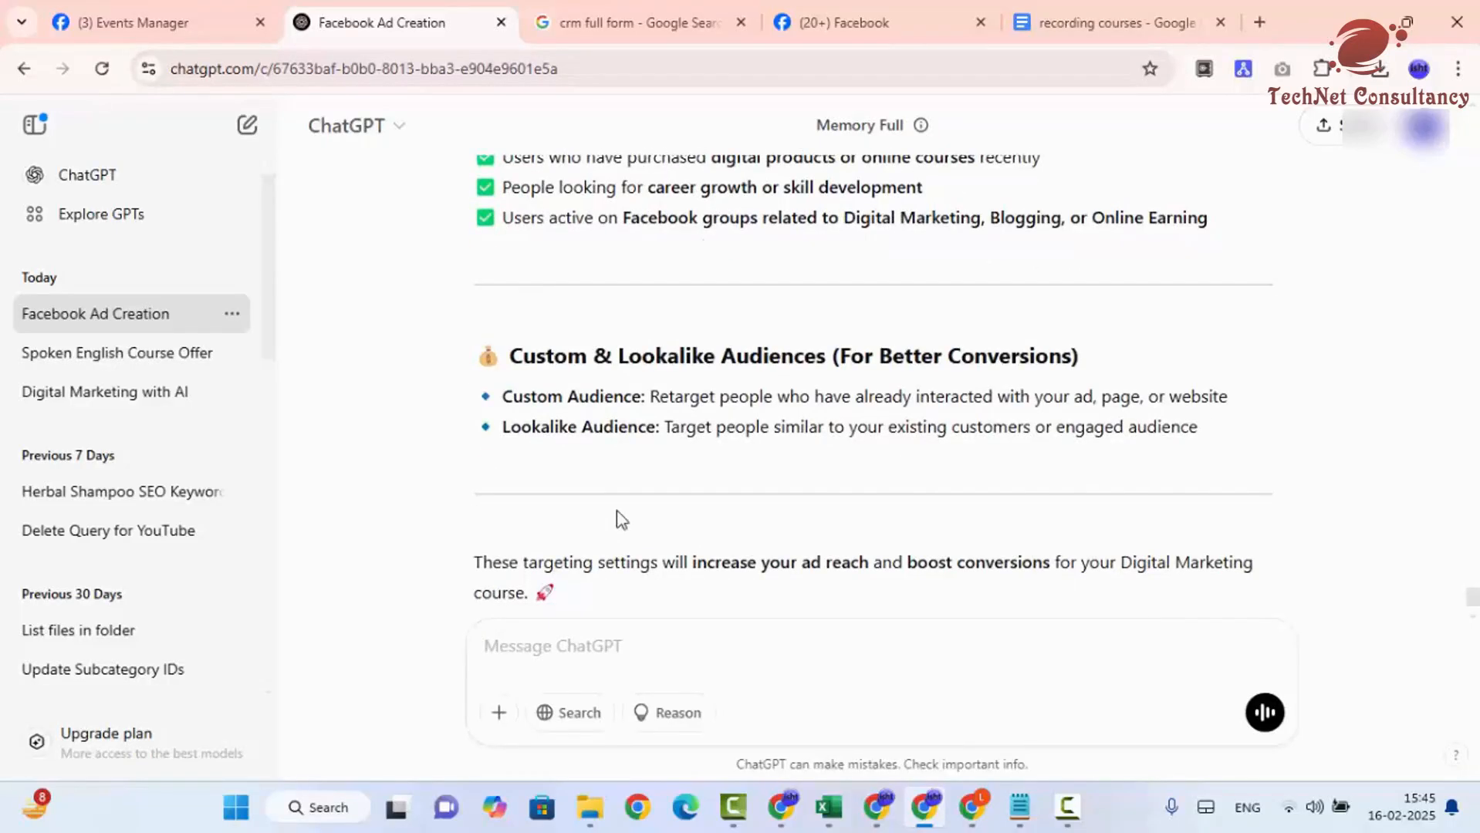
Look back through the targeting suggestions and up to the mixed Hindi and English ad copy.
scroll(617, 515, "up", 5)
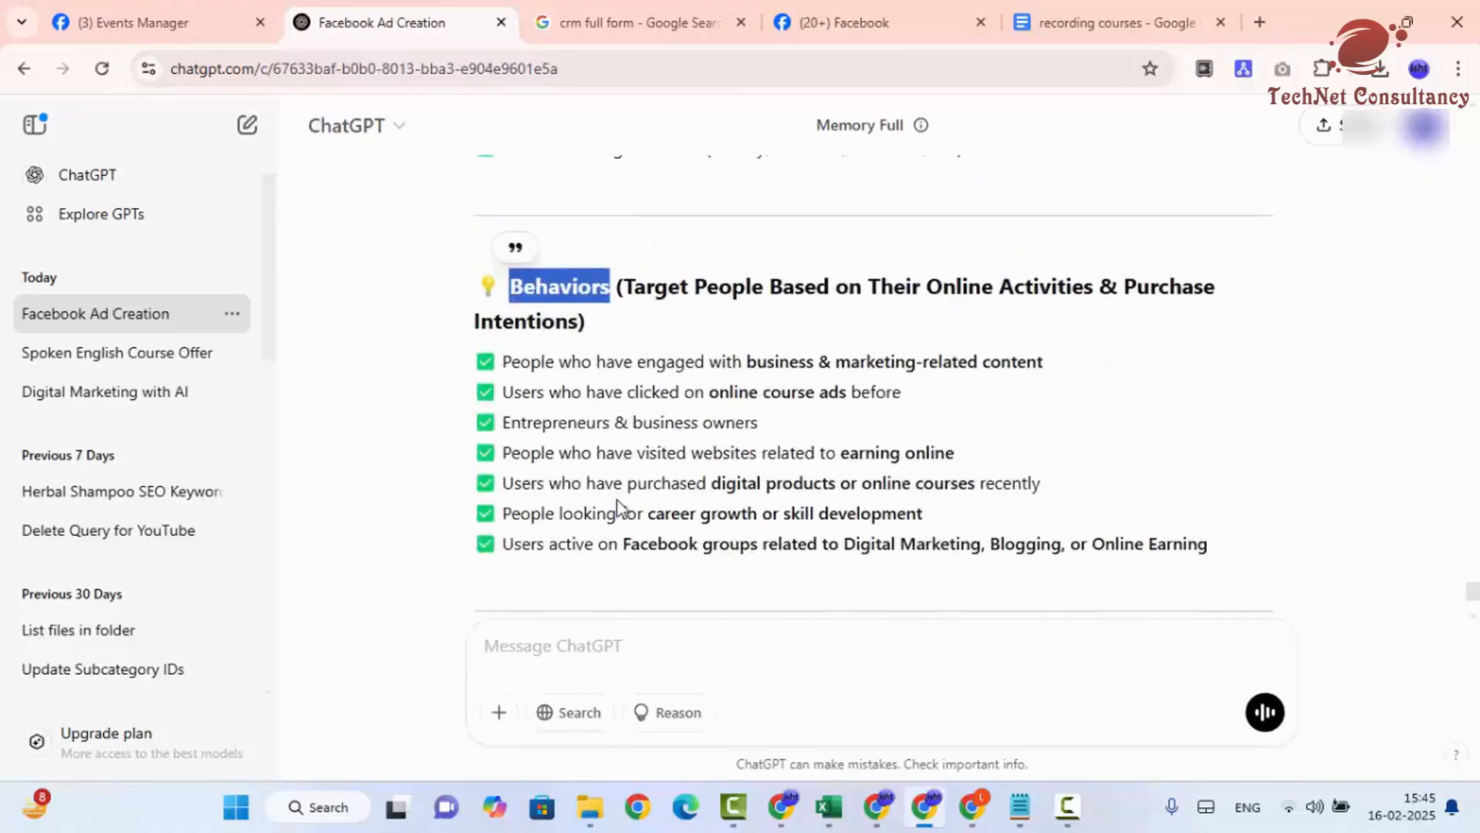
scroll(618, 510, "up", 15)
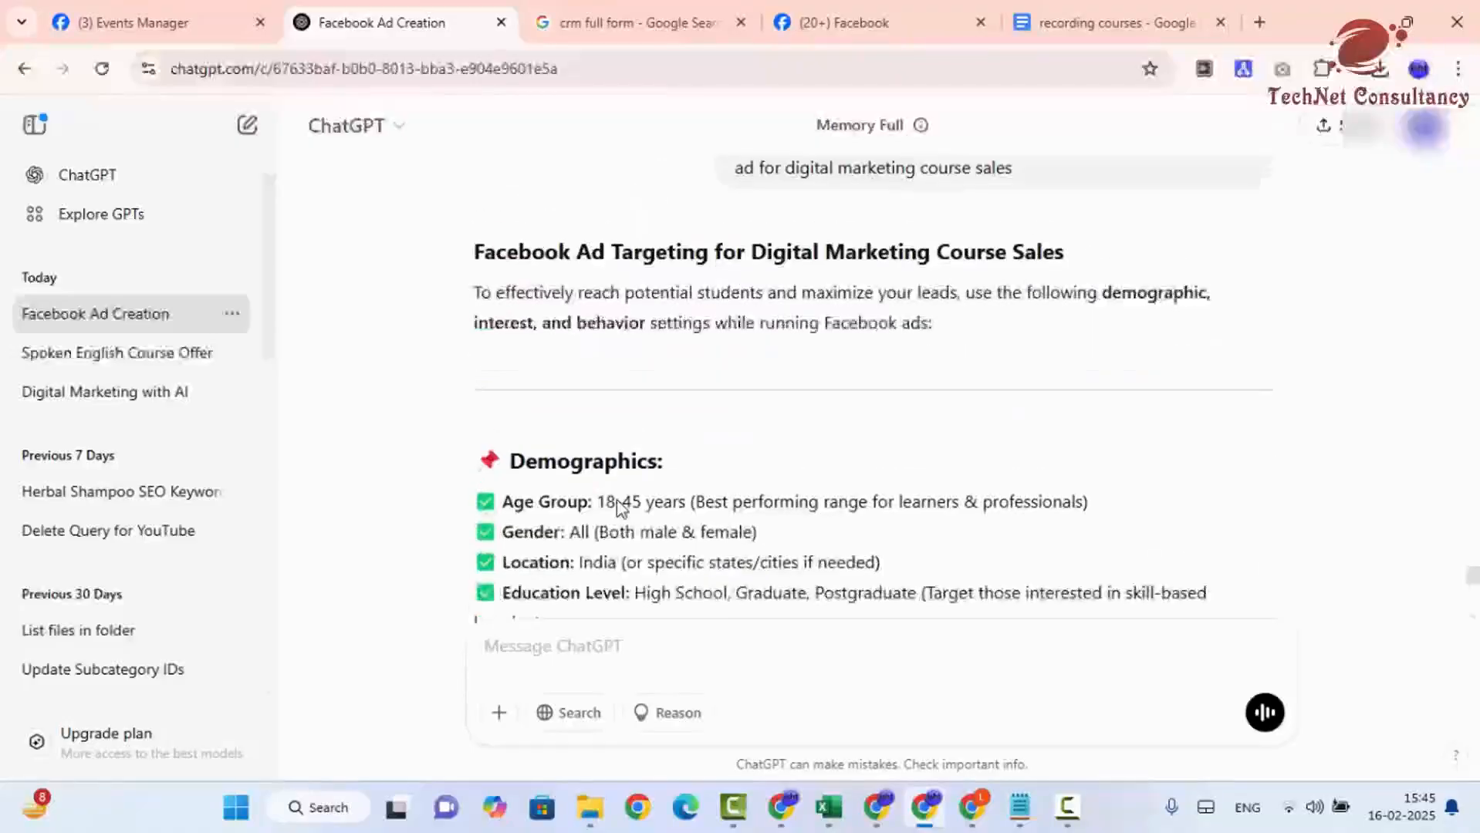
scroll(619, 506, "down", 2)
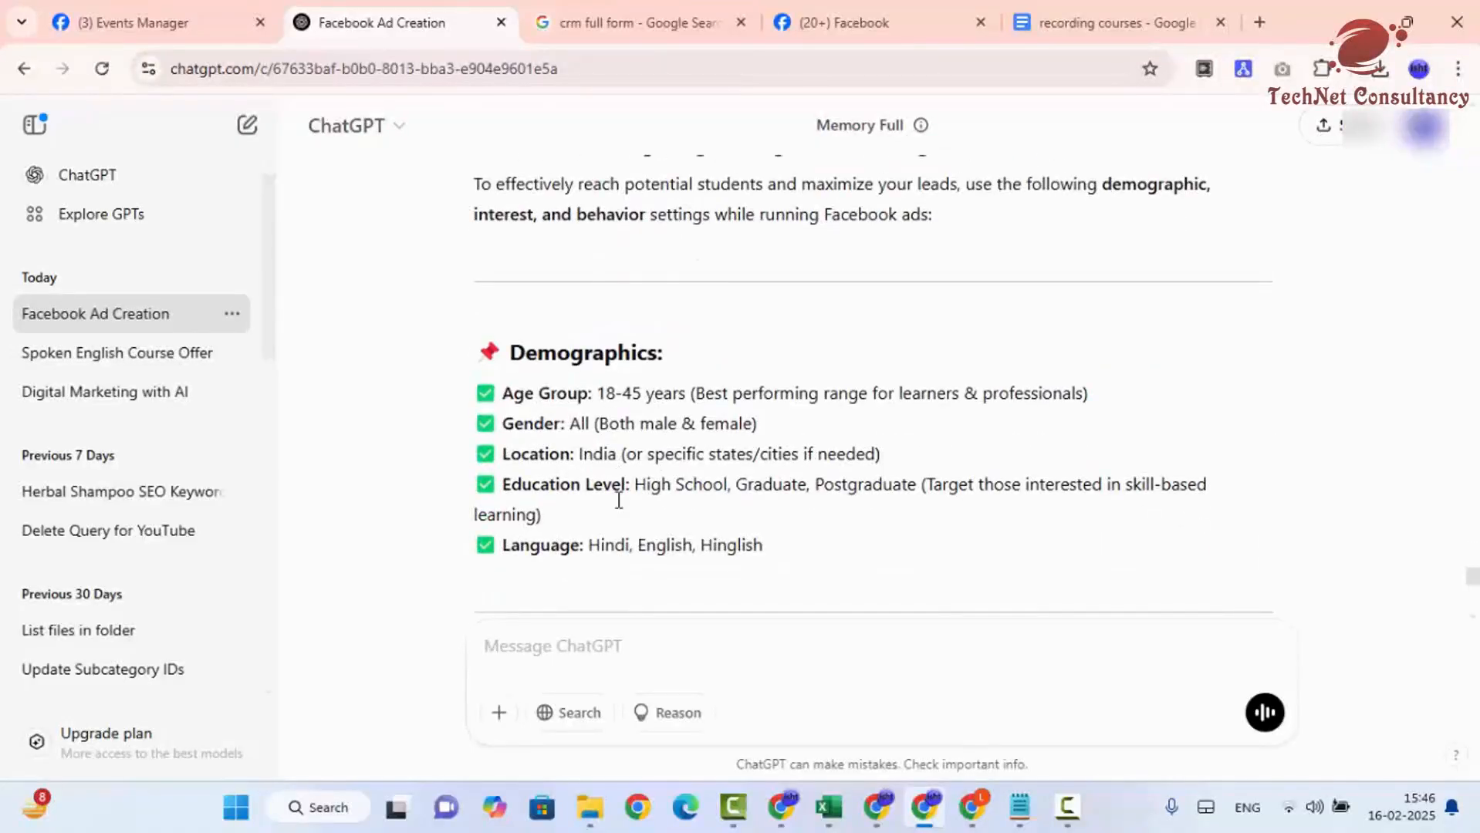
scroll(618, 500, "up", 5)
scroll(617, 500, "down", 5)
scroll(617, 500, "up", 15)
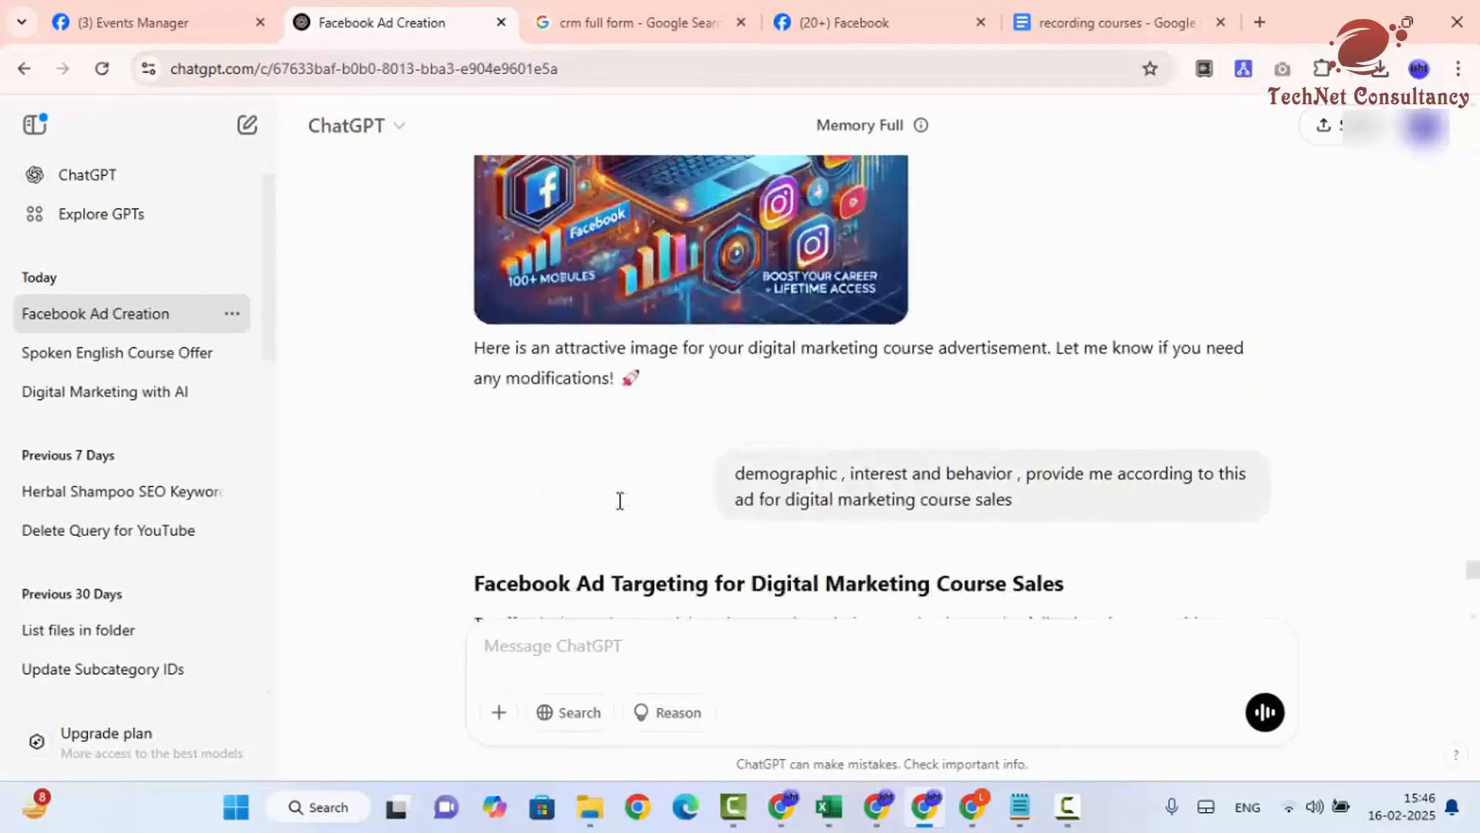
scroll(620, 501, "up", 5)
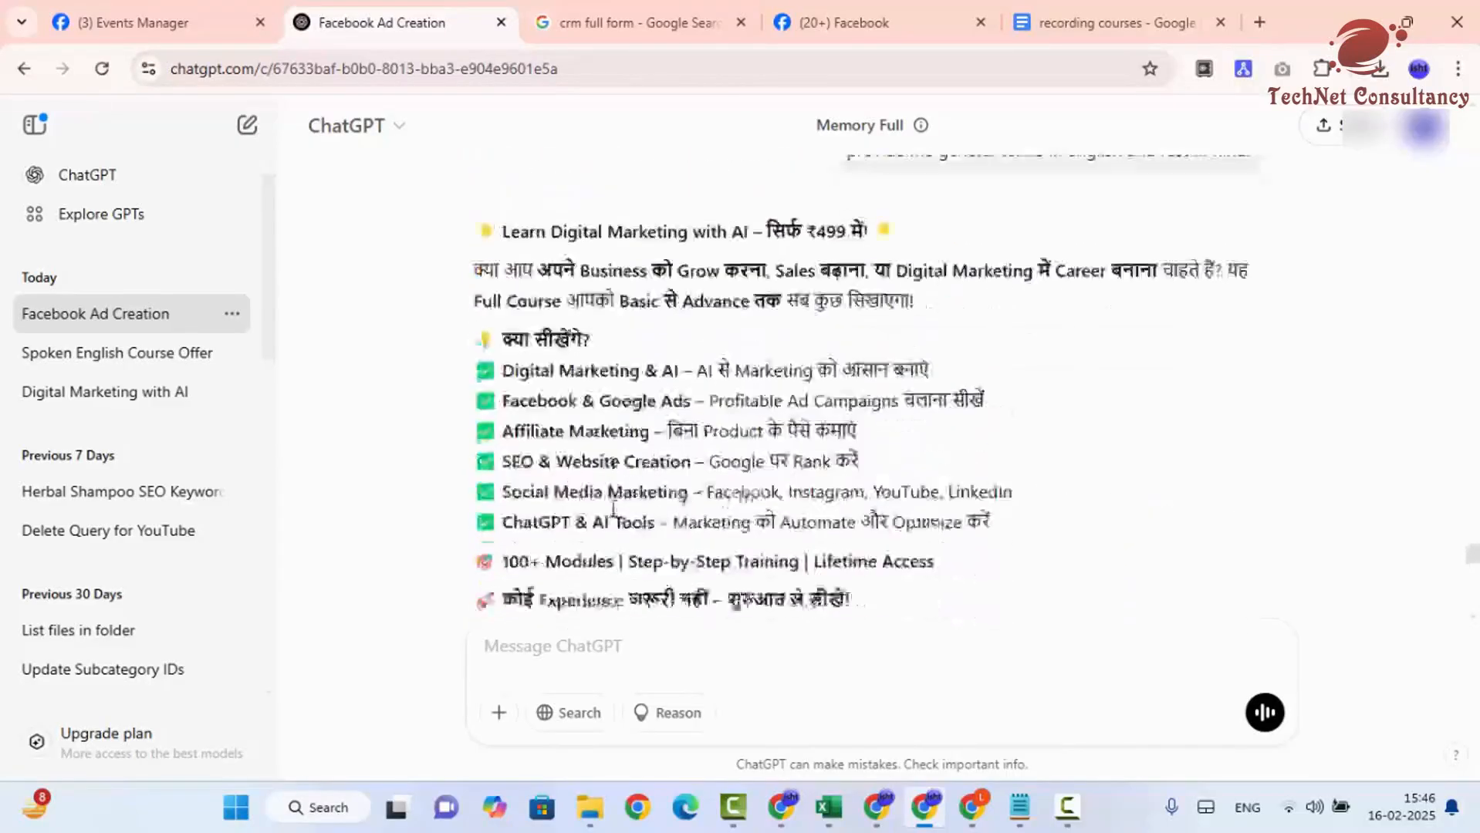
left_click_drag(472, 259, 796, 511)
left_click(780, 513)
Review the ad image and the targeting suggestions again, down to the full behaviors list.
scroll(780, 513, "down", 15)
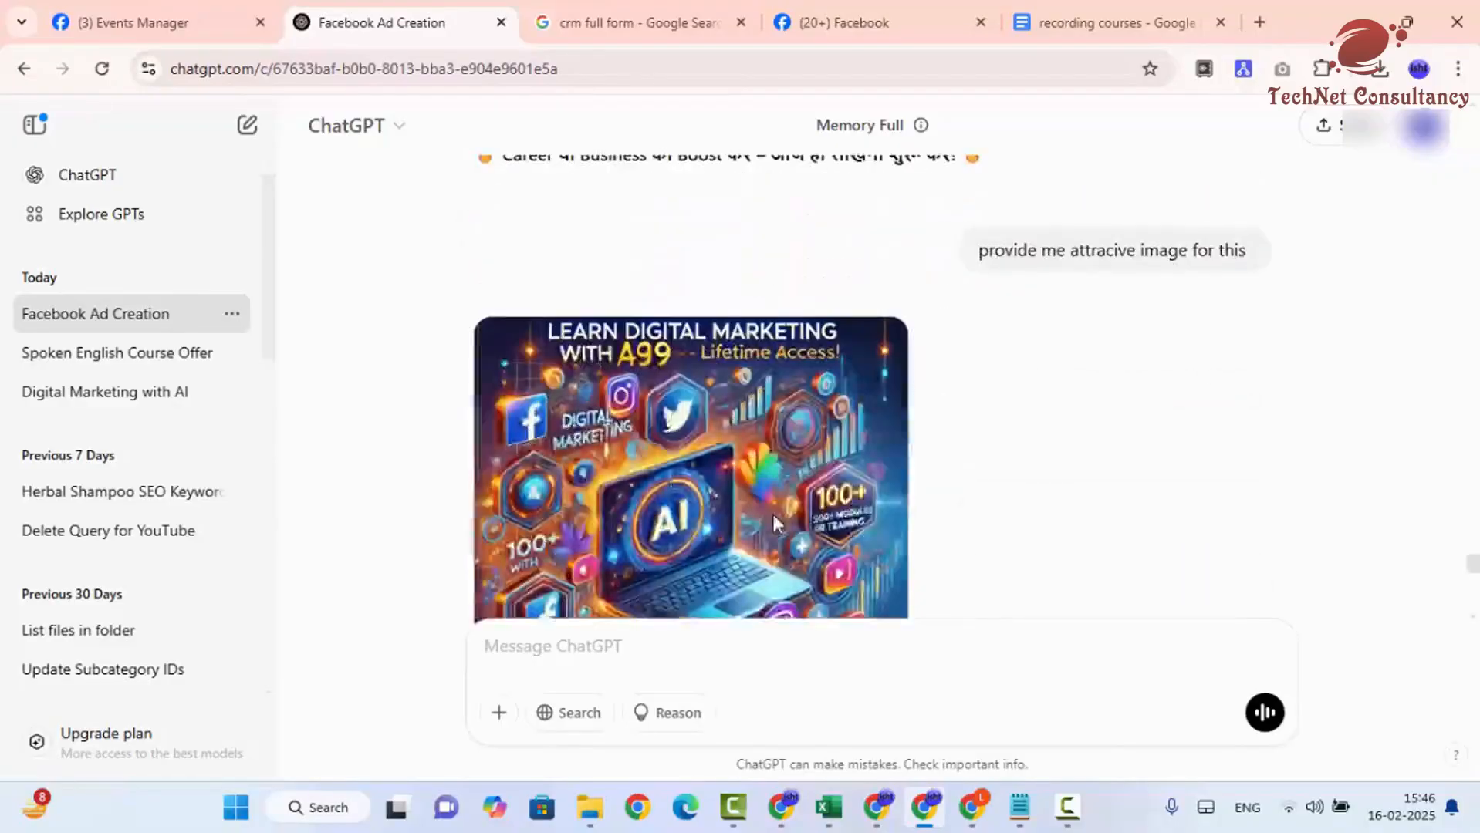
scroll(776, 525, "down", 5)
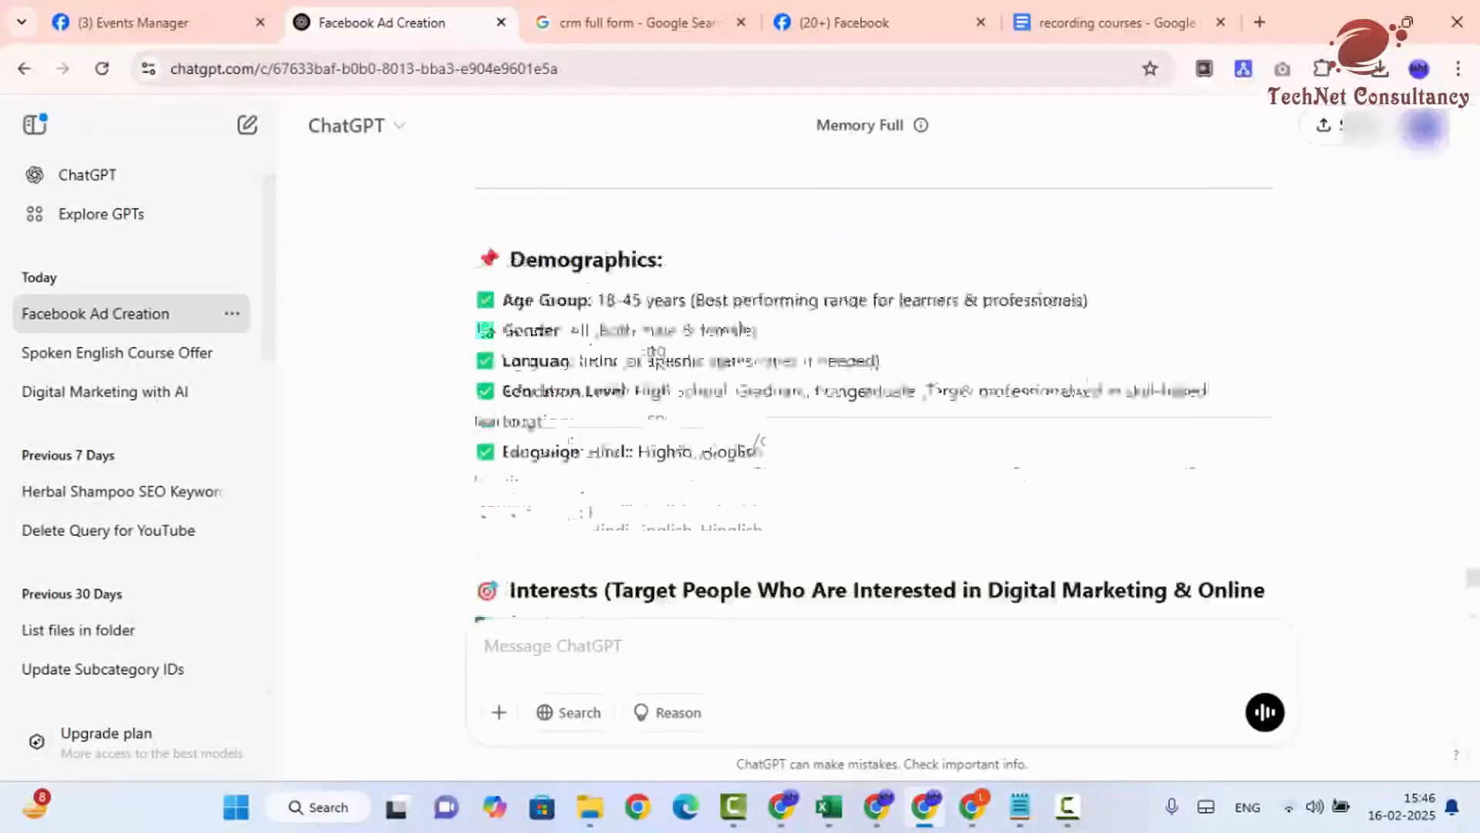
scroll(587, 436, "down", 7)
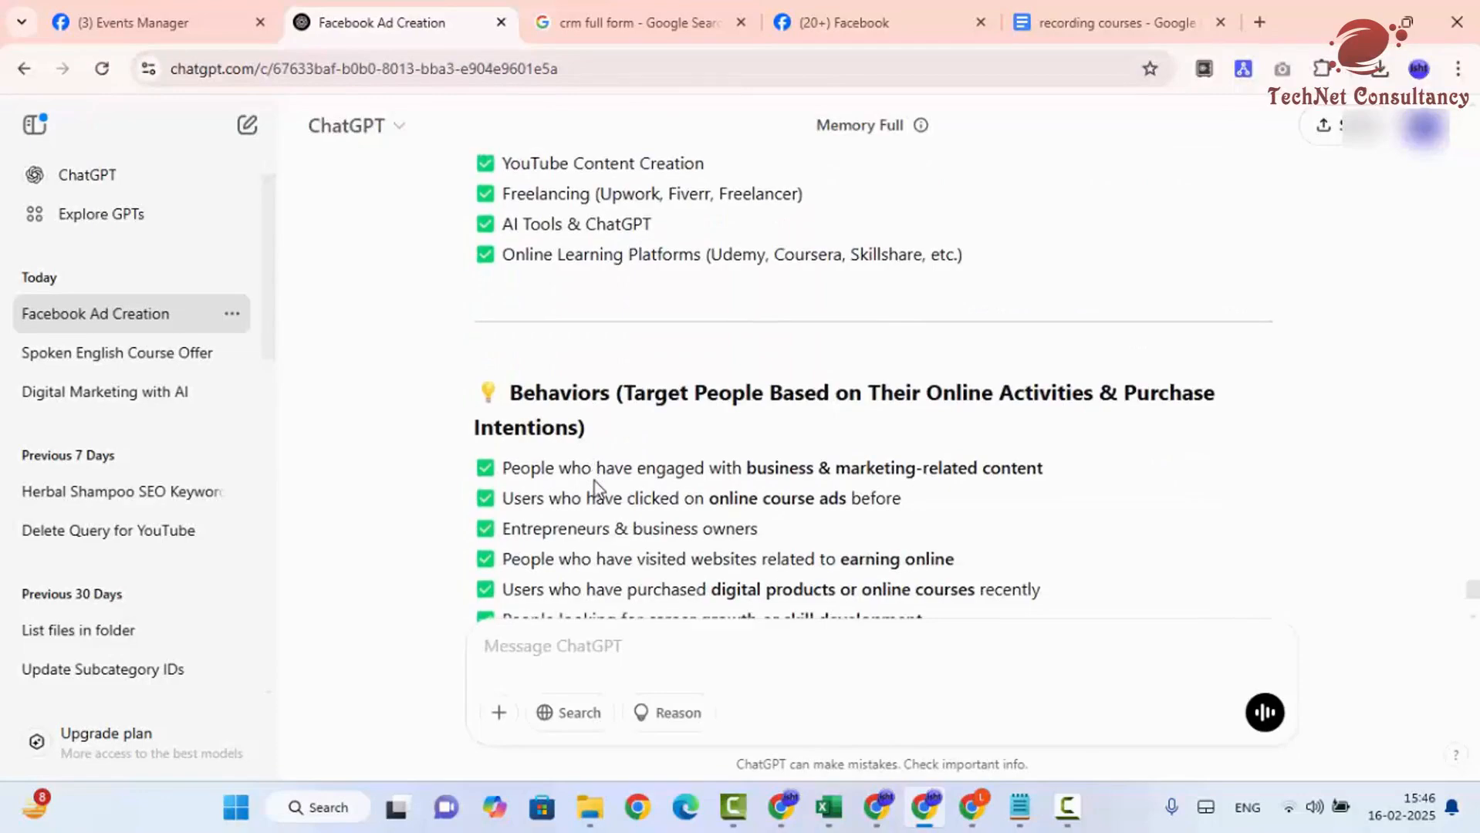
scroll(594, 481, "down", 1)
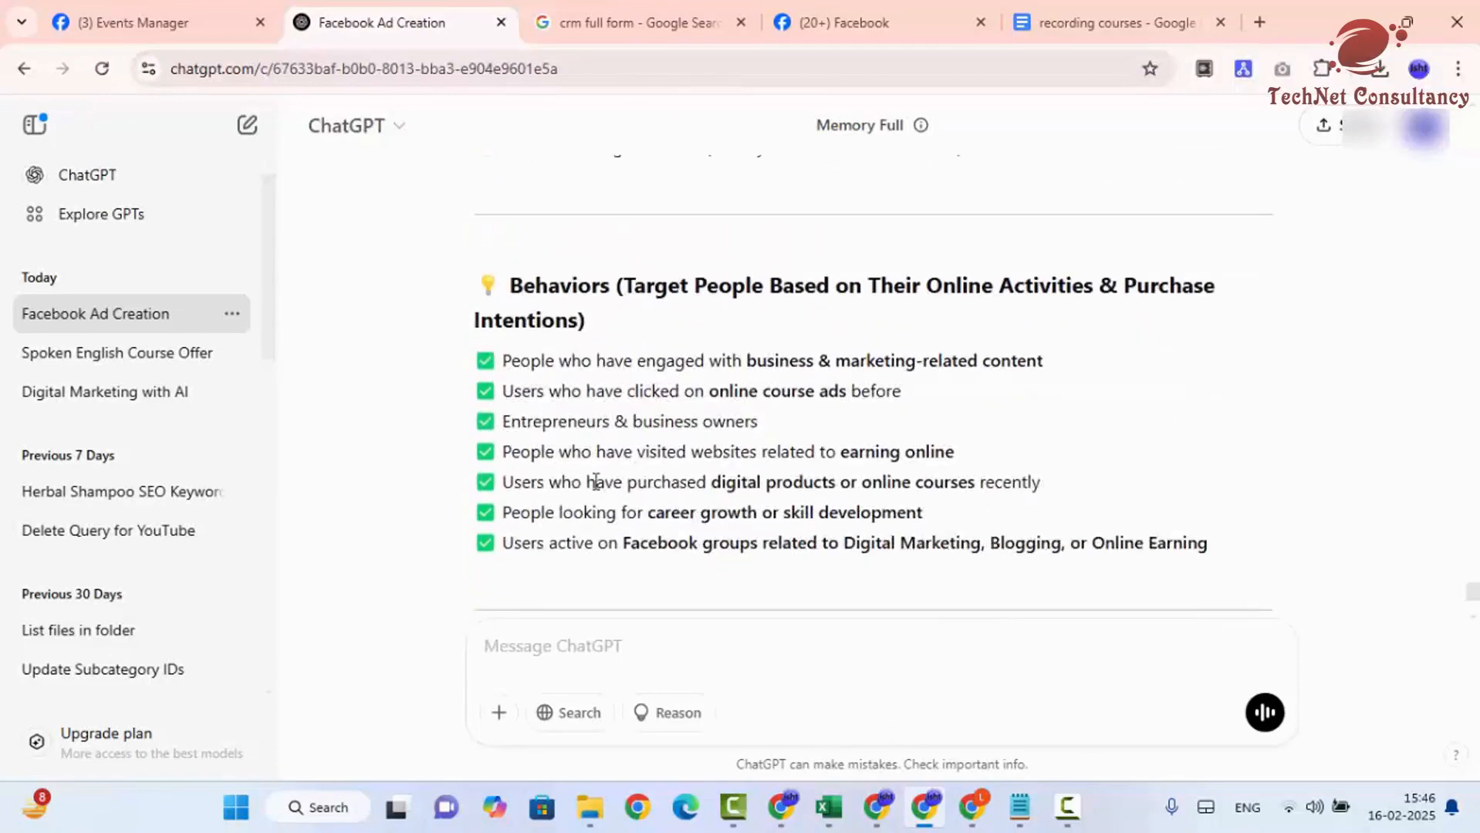